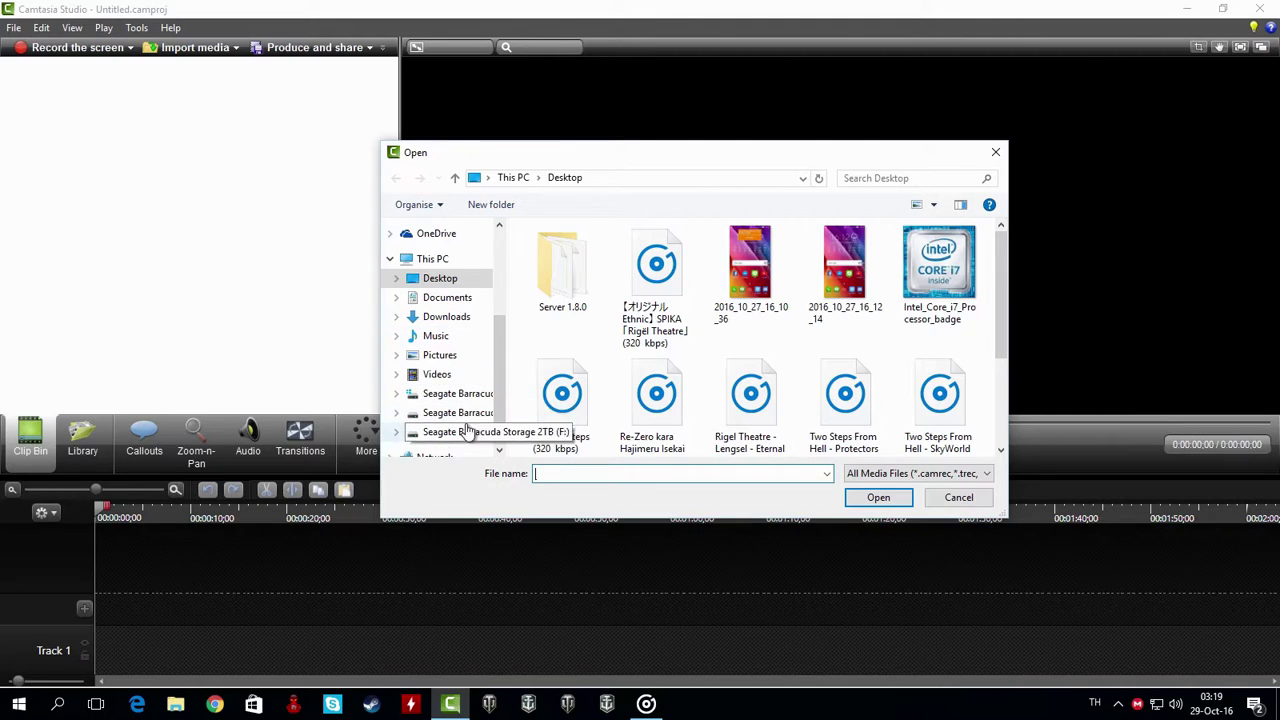
Import all the video files from the Re Zero Remake folder on drive F: into the Clip Bin
left_click(616, 178)
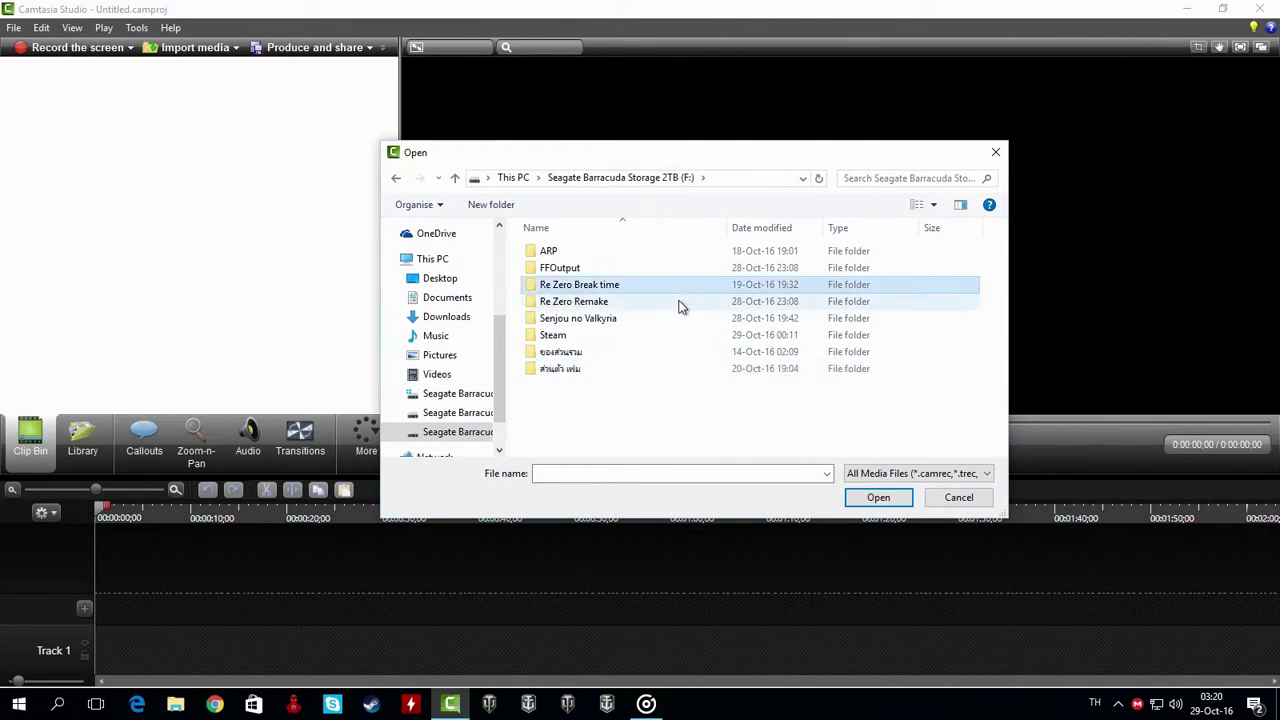
double_click(672, 302)
double_click(655, 254)
key("ctrl+a")
left_click(890, 497)
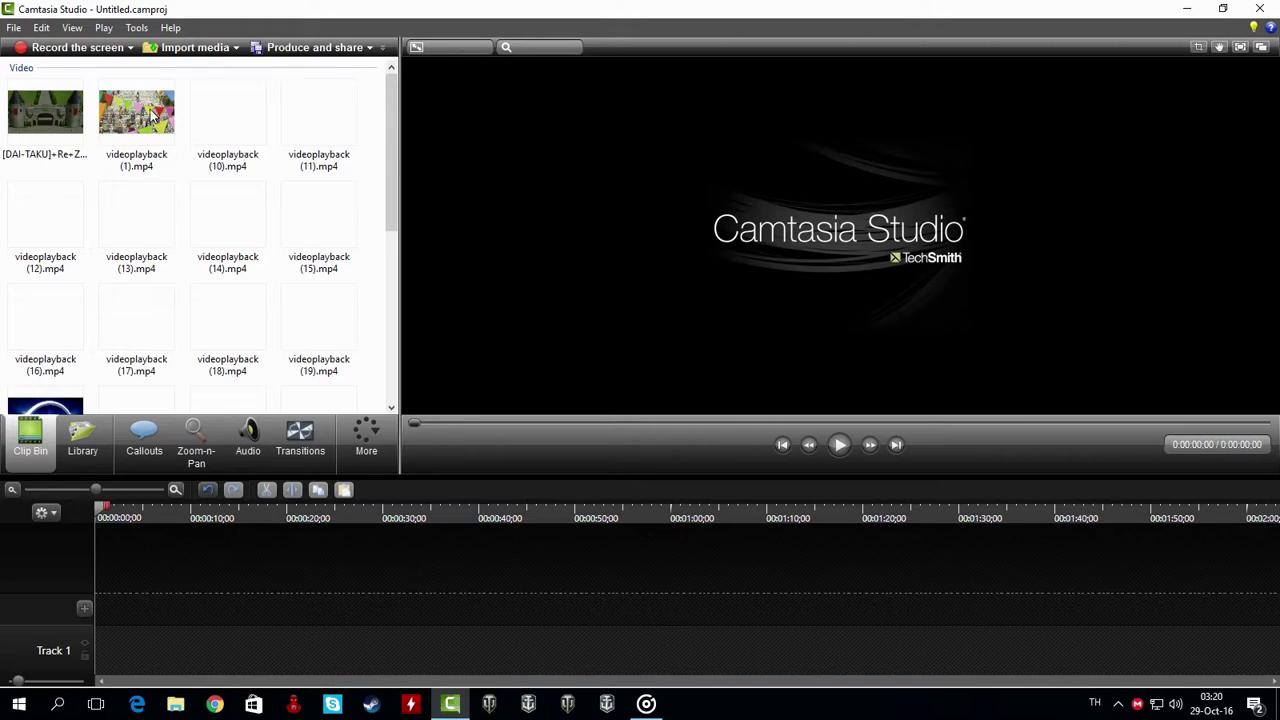
Place videoplayback.mp4 at the start of Track 1 and set the editing dimensions to 1280x720
scroll(44, 355, "down", 5)
left_click_drag(44, 355, 123, 651)
left_click(450, 47)
left_click(640, 353)
left_click(630, 388)
left_click(612, 454)
left_click(435, 286)
Add videoplayback (1).mp4, (2).mp4 and (3).mp4 in order after the first clip on Track 1
mouse_move(104, 508)
left_mouse_down()
mouse_move(193, 520)
mouse_move(98, 514)
left_mouse_up()
left_click_drag(97, 490, 18, 490)
scroll(259, 274, "up", 5)
left_click_drag(136, 114, 1237, 648)
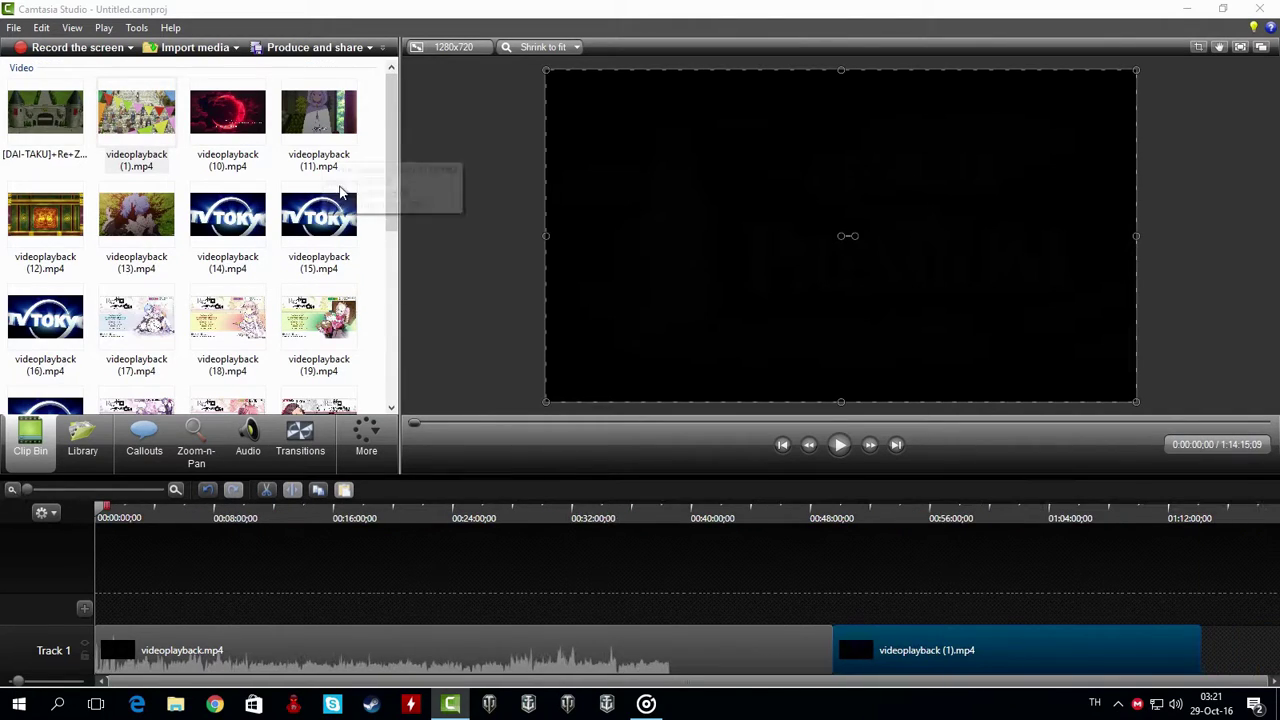
scroll(266, 152, "down", 5)
scroll(312, 296, "up", 2)
left_click_drag(45, 192, 1200, 650)
left_click_drag(136, 296, 1209, 640)
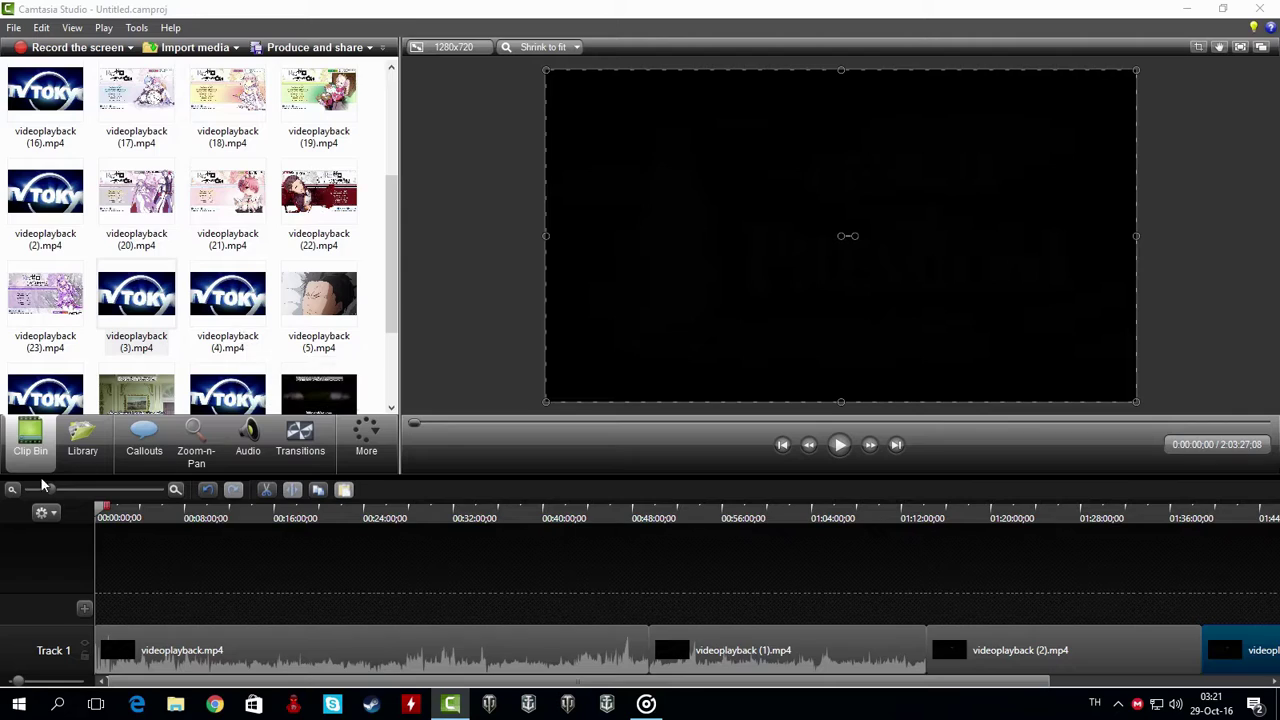
Append videoplayback (4).mp4 and videoplayback (5).mp4 to the end of Track 1
left_click_drag(48, 490, 24, 490)
left_click_drag(228, 296, 1244, 647)
left_click(12, 491)
scroll(316, 300, "down", 2)
left_click_drag(319, 145, 1231, 655)
left_click(13, 490)
Append videoplayback (6).mp4 through videoplayback (9).mp4 in order to the end of Track 1
left_click_drag(45, 245, 1220, 648)
left_click(15, 490)
left_click_drag(136, 243, 1210, 650)
left_click_drag(228, 243, 1220, 650)
left_click_drag(319, 243, 1215, 650)
left_click(12, 490)
Append videoplayback (10).mp4 through videoplayback (13).mp4 in order to the end of Track 1
scroll(112, 325, "up", 5)
left_click_drag(228, 112, 1226, 651)
left_click(12, 490)
left_click_drag(319, 112, 1213, 643)
left_click(12, 490)
left_click_drag(45, 215, 1212, 642)
left_click_drag(136, 215, 1130, 635)
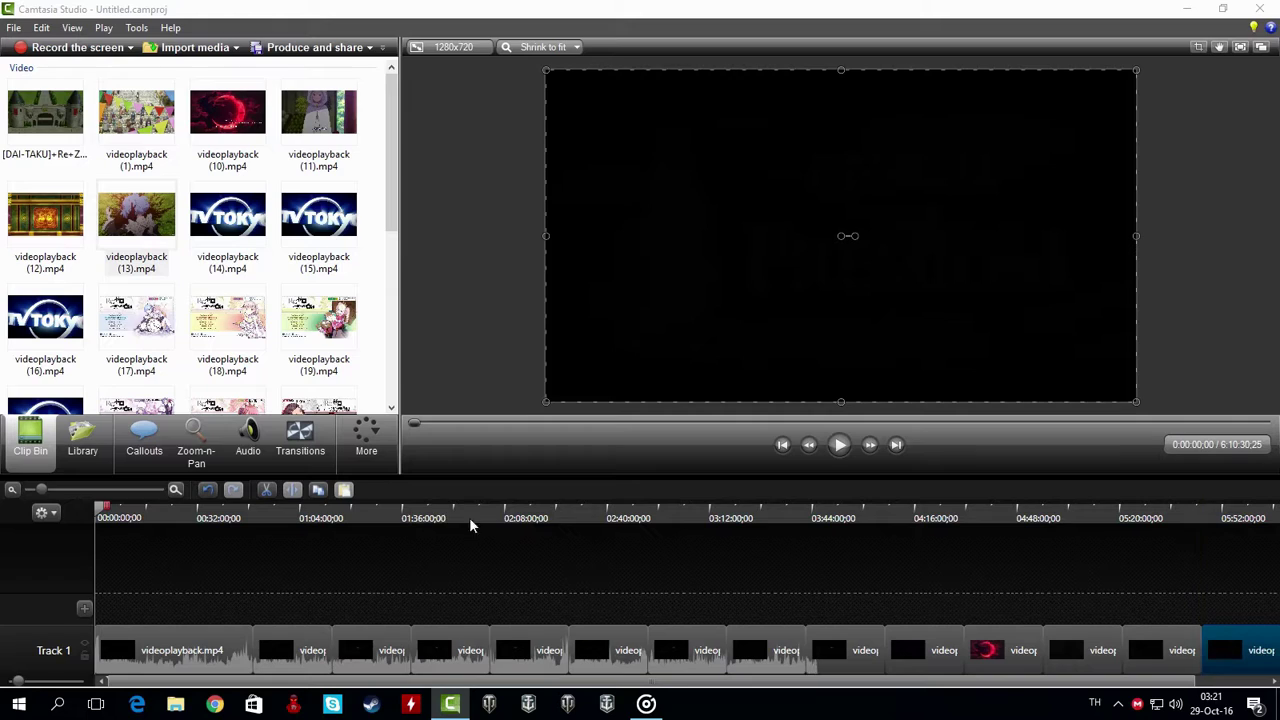
left_click_drag(276, 289, 1017, 501)
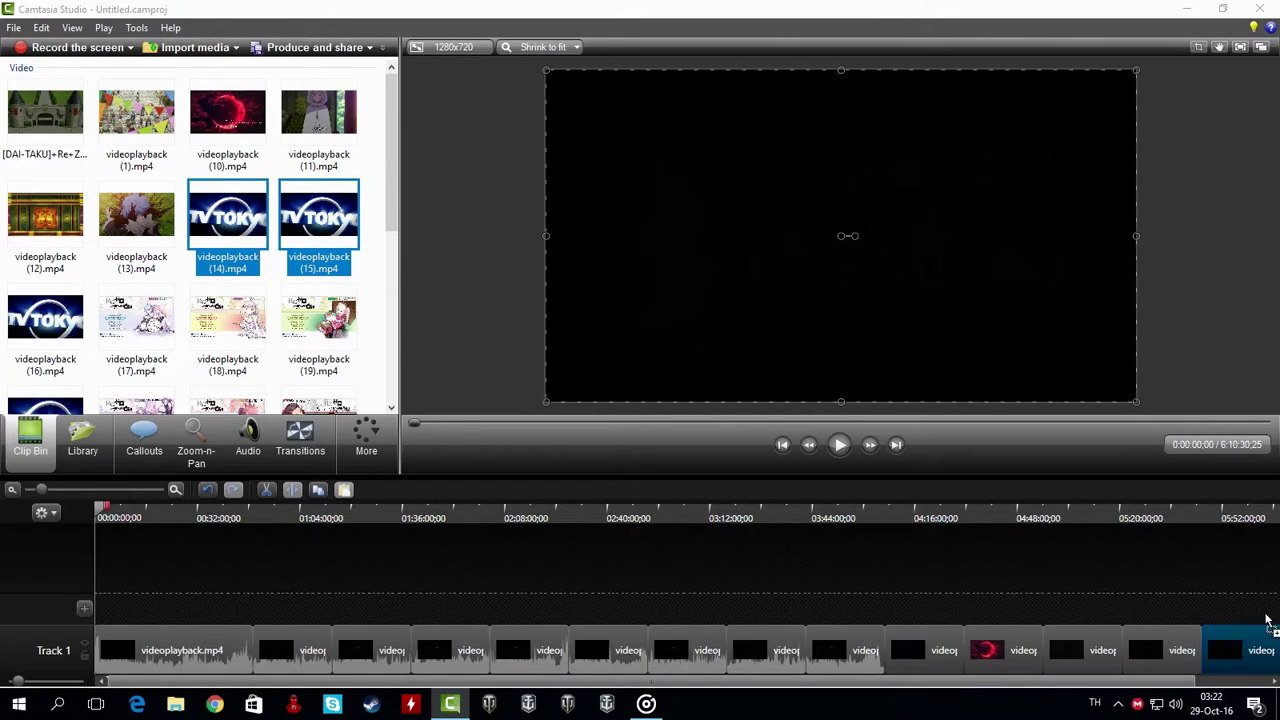
left_click(12, 490)
left_click_drag(184, 277, 374, 209)
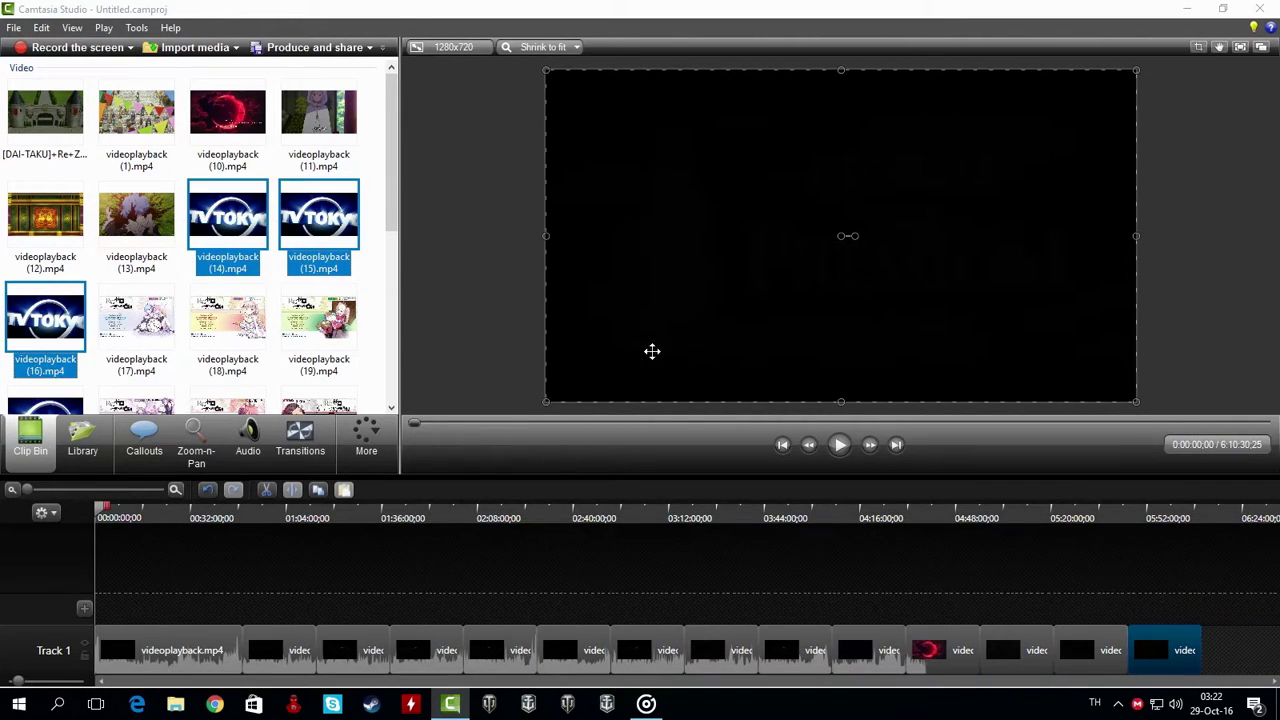
left_click(44, 340, "ctrl")
scroll(366, 287, "down", 2)
scroll(300, 206, "up", 1)
left_click(298, 205, "shift")
scroll(335, 258, "down", 1)
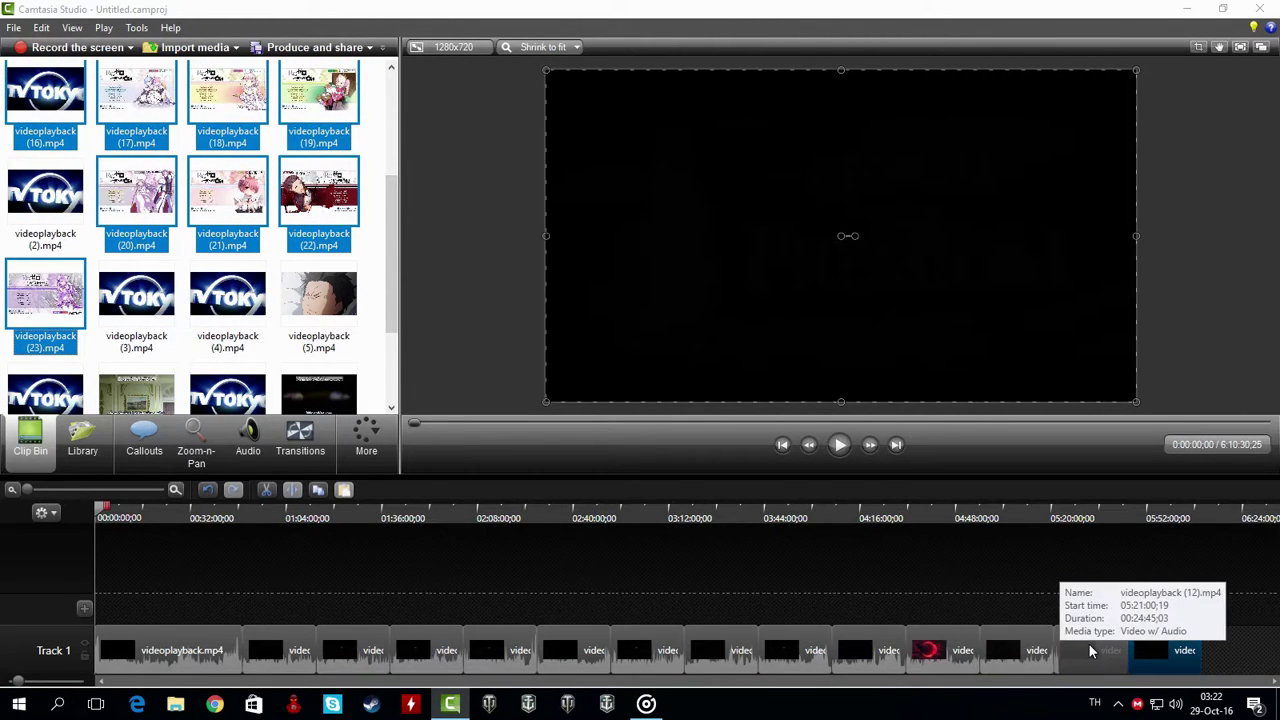
Shift videoplayback (13).mp4 later on Track 1 and insert the [DAI-TAKU] clip between videoplayback (12) and (13)
left_click(1076, 518)
left_click_drag(1076, 522, 1148, 534)
left_click_drag(1153, 650, 1240, 650)
scroll(351, 246, "up", 3)
left_click_drag(45, 112, 1165, 652)
left_click(1157, 680)
Preview the footage around the inserted [DAI-TAKU] clip and move videoplayback (13).mp4 directly against its end
left_click_drag(986, 516, 1131, 537)
left_click(840, 446)
left_click_drag(1020, 521, 1034, 522)
left_click(842, 449)
left_click(845, 454)
left_click_drag(1138, 648, 1052, 650)
left_click(1014, 652)
left_click_drag(1032, 511, 1096, 518)
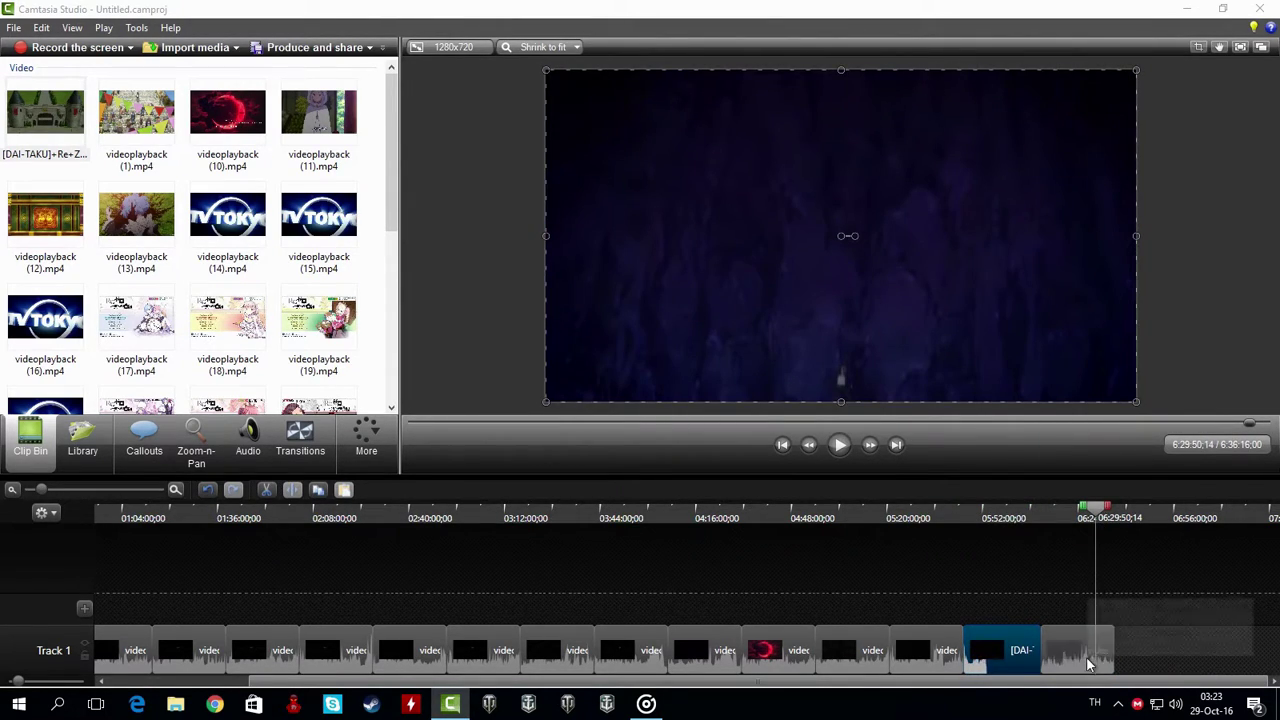
Select videoplayback (14).mp4 through (23).mp4 in the Clip Bin and add them together after videoplayback (13) on Track 1
left_click(485, 330)
scroll(266, 222, "down", 2)
scroll(266, 222, "up", 2)
left_click(62, 130, "ctrl")
scroll(382, 302, "down", 1)
left_click(58, 172, "ctrl")
left_click(143, 176, "ctrl")
left_click(228, 174, "ctrl")
left_click(318, 176, "ctrl")
left_click_drag(371, 263, 134, 288)
left_click(66, 373, "ctrl")
scroll(218, 272, "down", 2)
Move the newly added clips (14) to (23) earlier on Track 1 to close the gap after videoplayback (13)
left_click_drag(1155, 645, 680, 651)
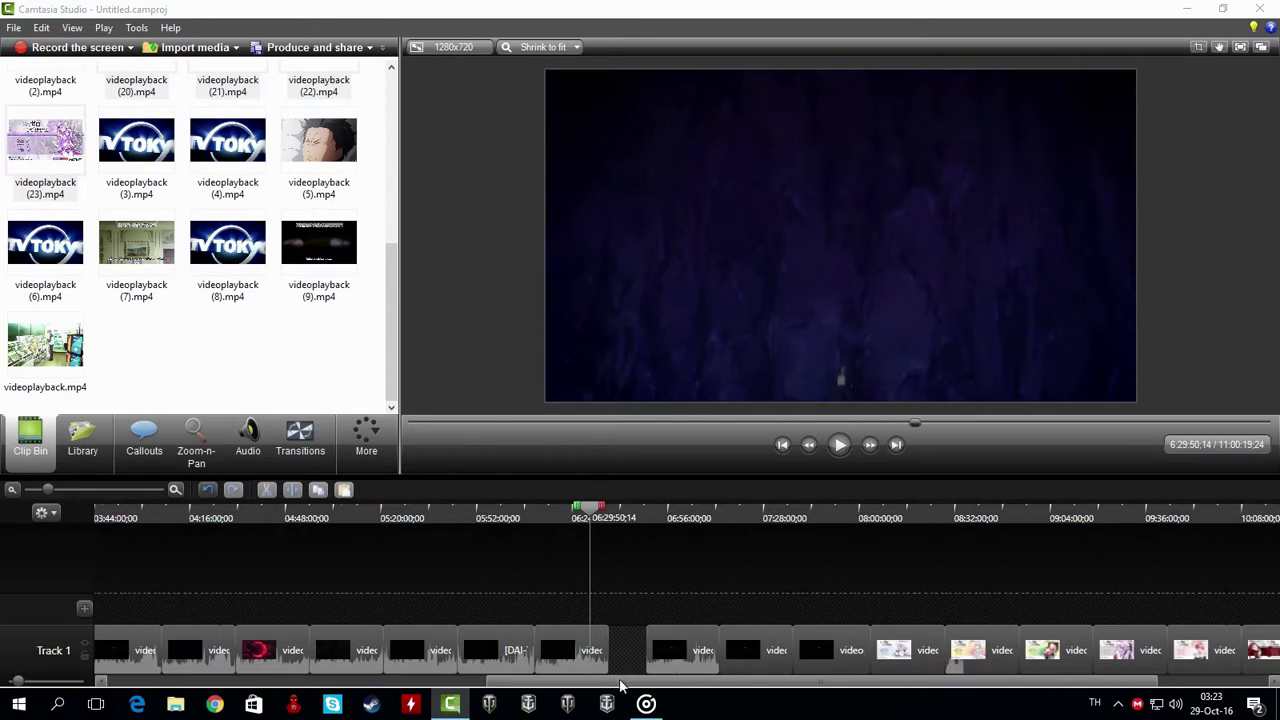
left_click_drag(620, 682, 732, 682)
left_click_drag(440, 612, 1194, 671)
left_click_drag(672, 652, 633, 652)
left_click(626, 592)
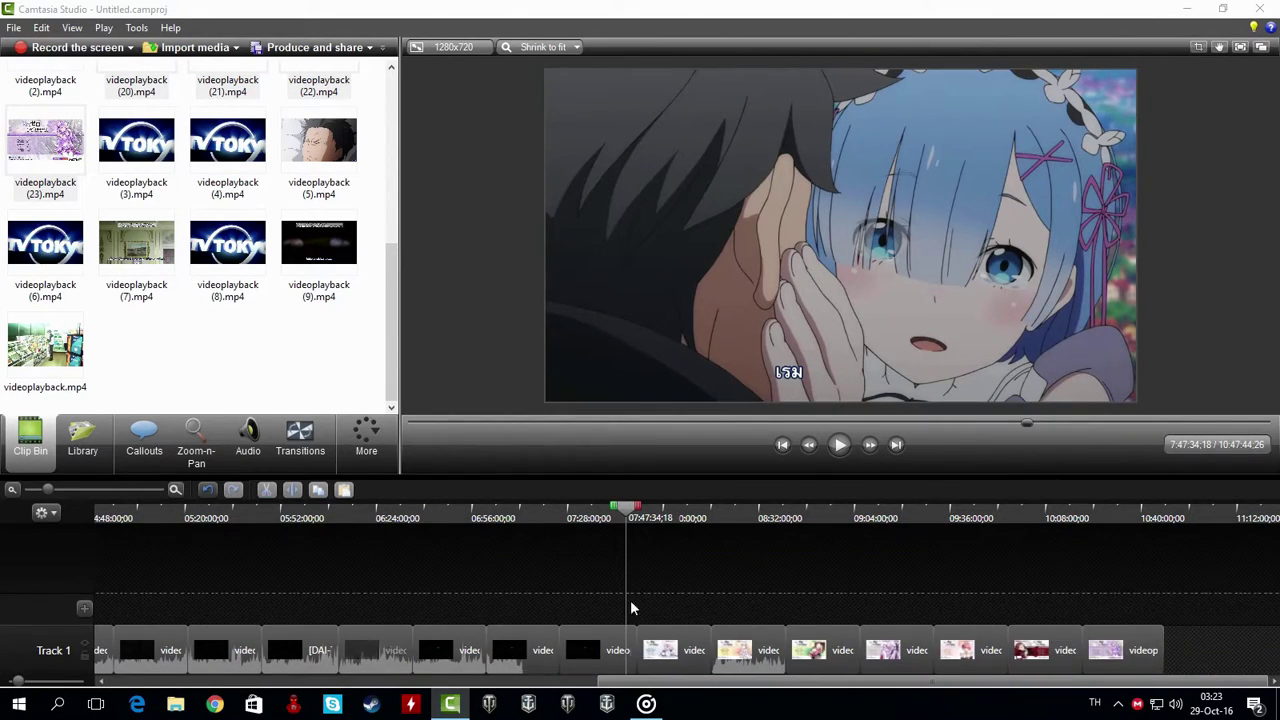
Shift all the clips on Track 1 later, leaving about 1 hour 17 minutes free at the start of the timeline
left_click_drag(709, 682, 214, 684)
left_click(12, 490)
left_click_drag(891, 508, 97, 512)
left_click_drag(136, 557, 1210, 638)
left_click_drag(175, 650, 307, 650)
left_click(311, 577)
Add a transparent hotspot callout at the start of the timeline and resize it to cover the whole canvas
left_click(300, 451)
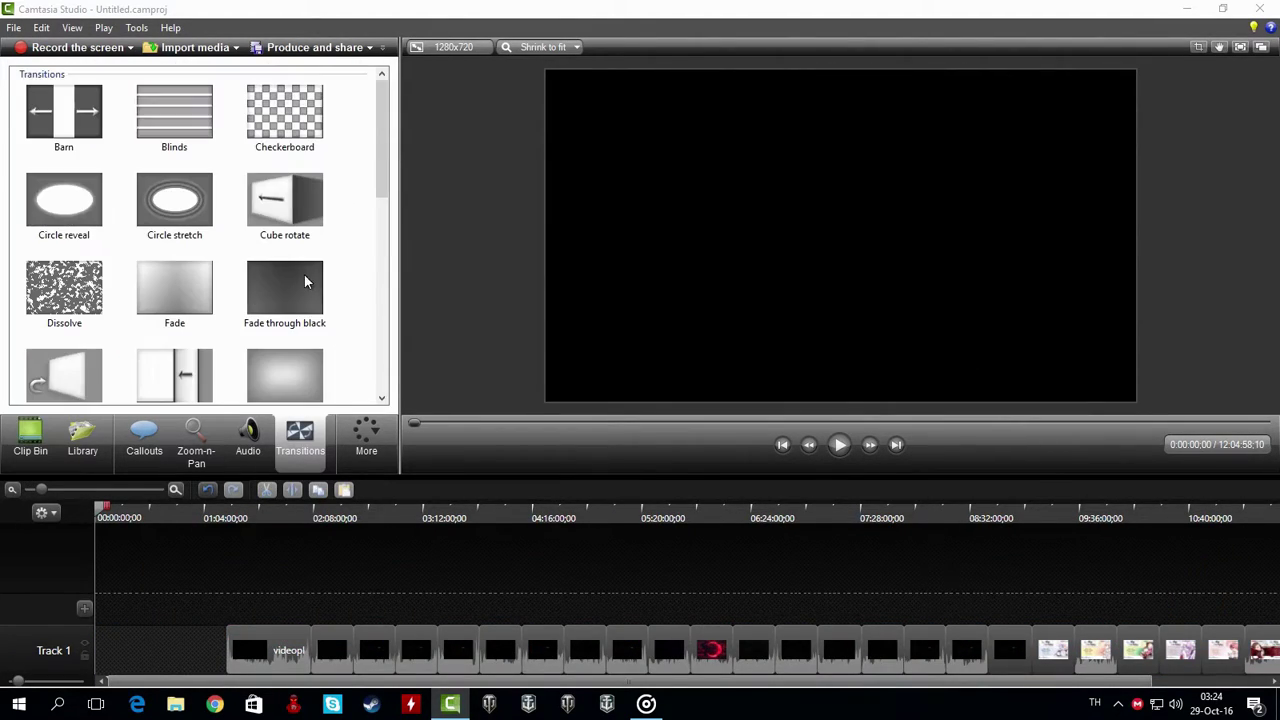
left_click(12, 490)
left_click(144, 441)
left_click(314, 152)
left_click(277, 457)
left_click_drag(561, 394, 546, 402)
left_click_drag(915, 194, 1136, 70)
Set the canvas background to white and enter "Re:Zero Kara Hajimeru Isekai Seikatsu" as the callout text
right_click(689, 287)
left_click(1180, 305)
right_click(959, 289)
left_click(966, 261)
right_click(1065, 242)
left_click(1140, 386)
left_click(614, 428)
left_click(632, 465)
left_click(634, 457)
mouse_move(731, 254)
left_mouse_down()
mouse_move(657, 243)
mouse_move(731, 254)
left_mouse_up()
left_click(1223, 317)
left_click(95, 635)
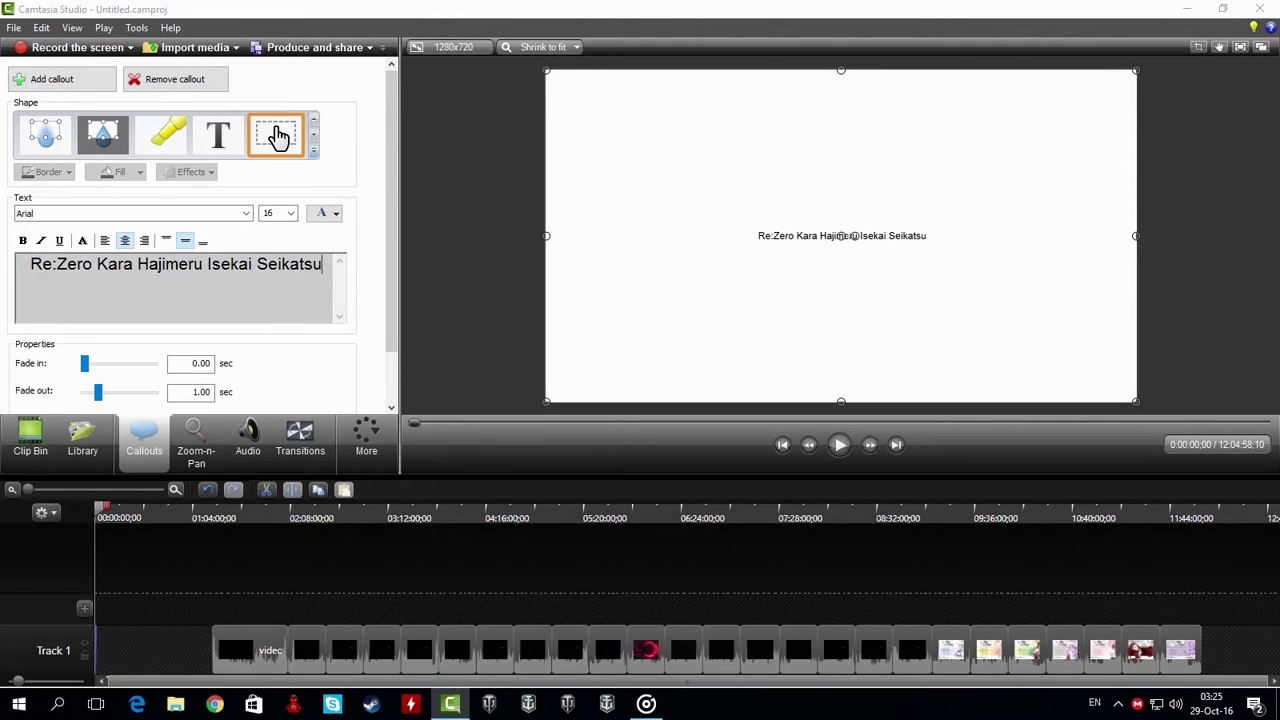
Check the Re-Zero file on the desktop, return to Camtasia Studio and add the callout line "(ฝ่าวิกฤษชีวิตต่างโลก)"
key("super+d")
left_click(1256, 250)
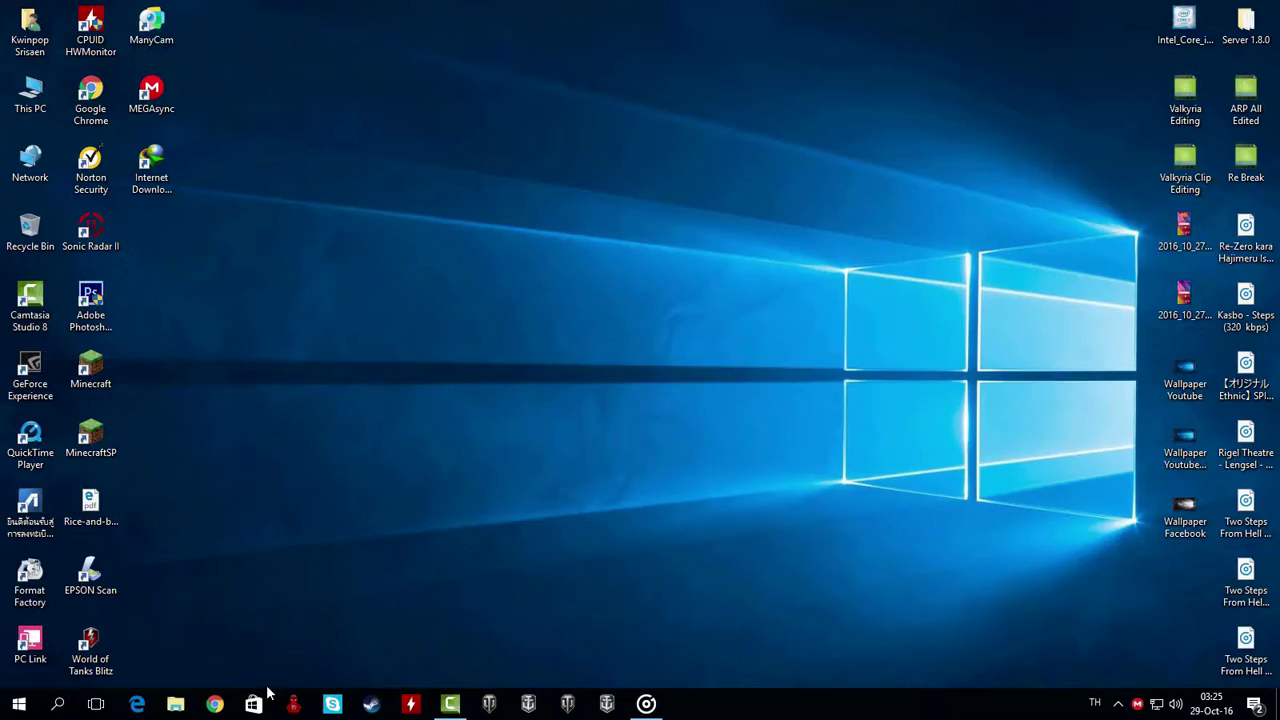
left_click(450, 704)
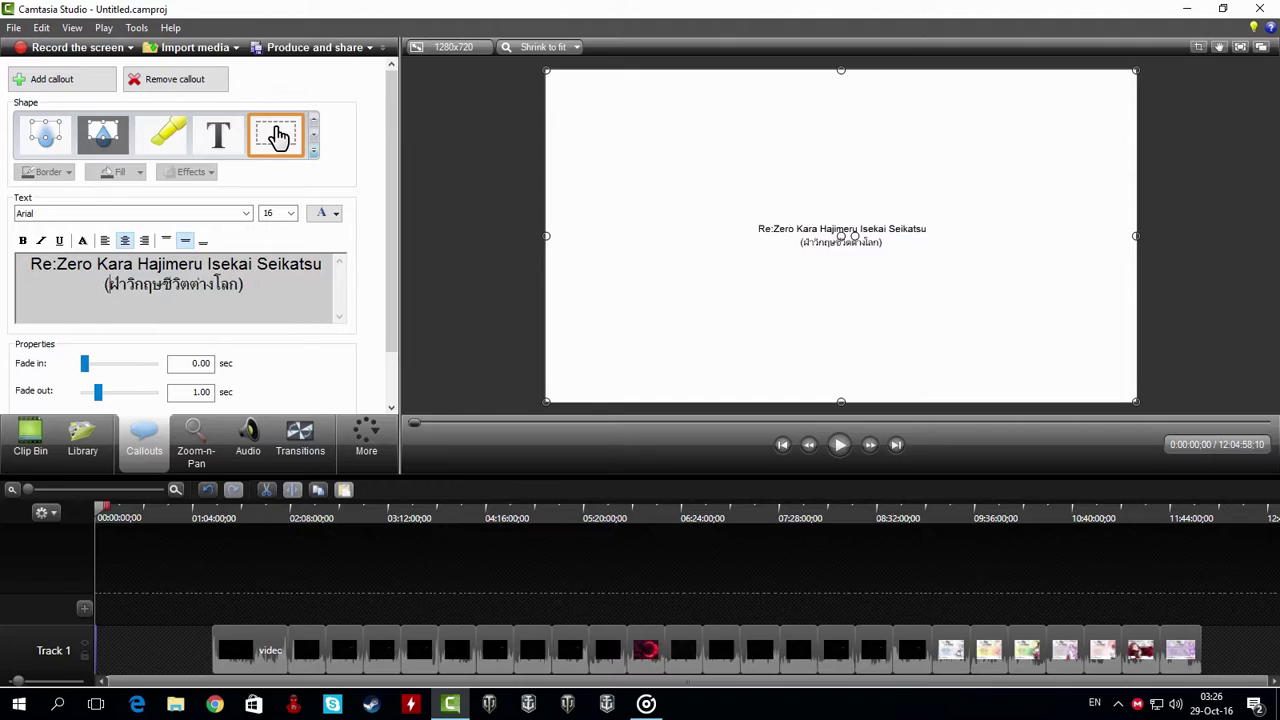
Switch to Chrome and look up the Thai title of Re Zero with Google
left_click(212, 712)
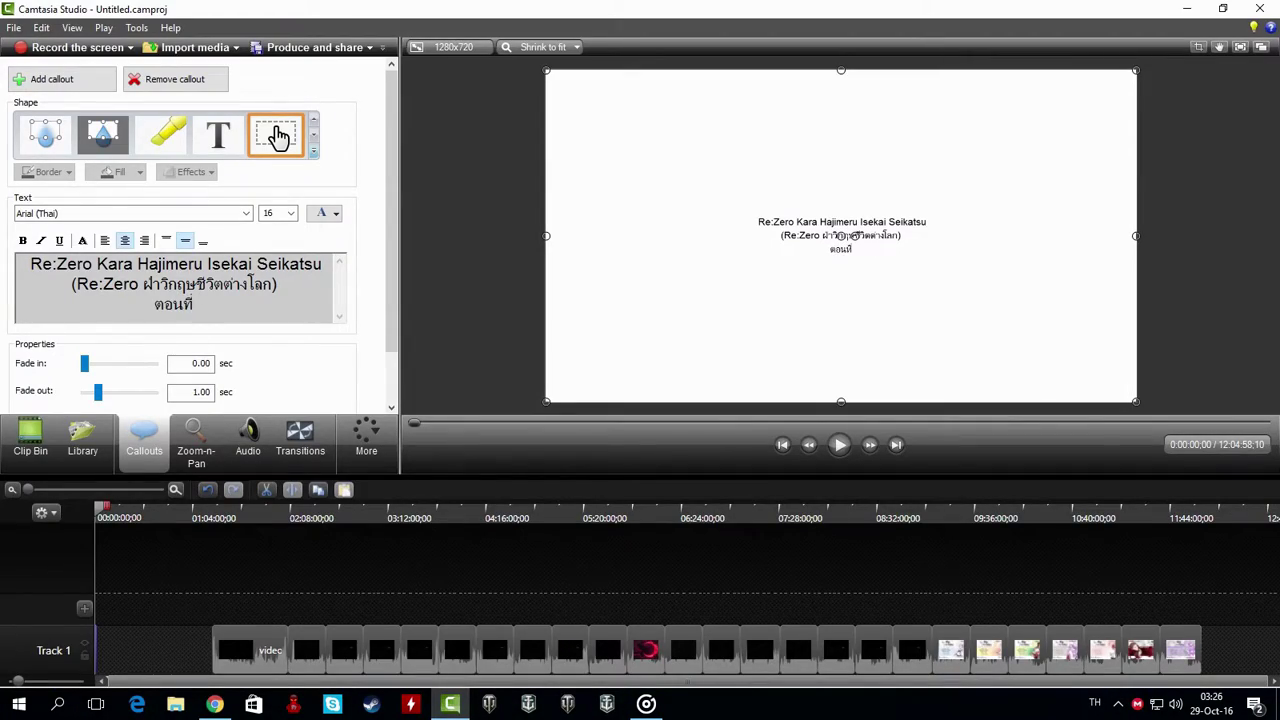
type("Re:Zero")
key("grave")
type("ต")
key("BackSpace")
key("BackSpace")
key("BackSpace")
key("BackSpace")
key("BackSpace")
key("BackSpace")
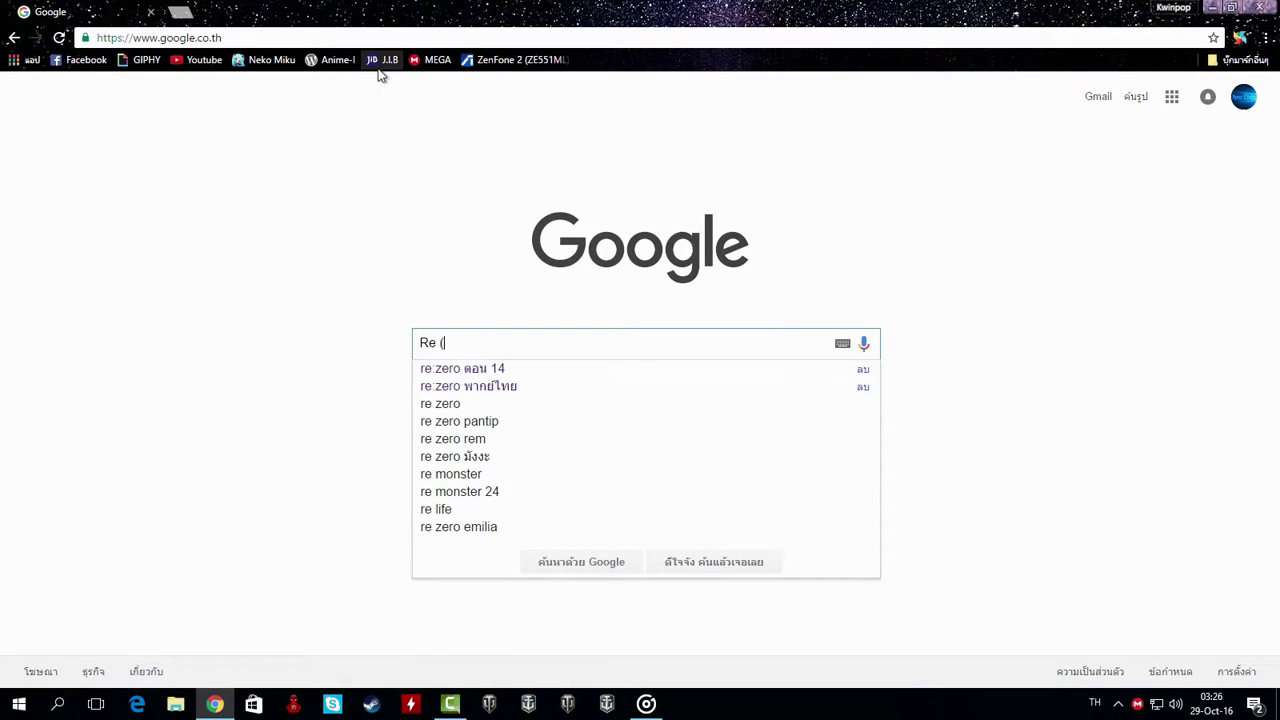
key("grave")
type("ฝ")
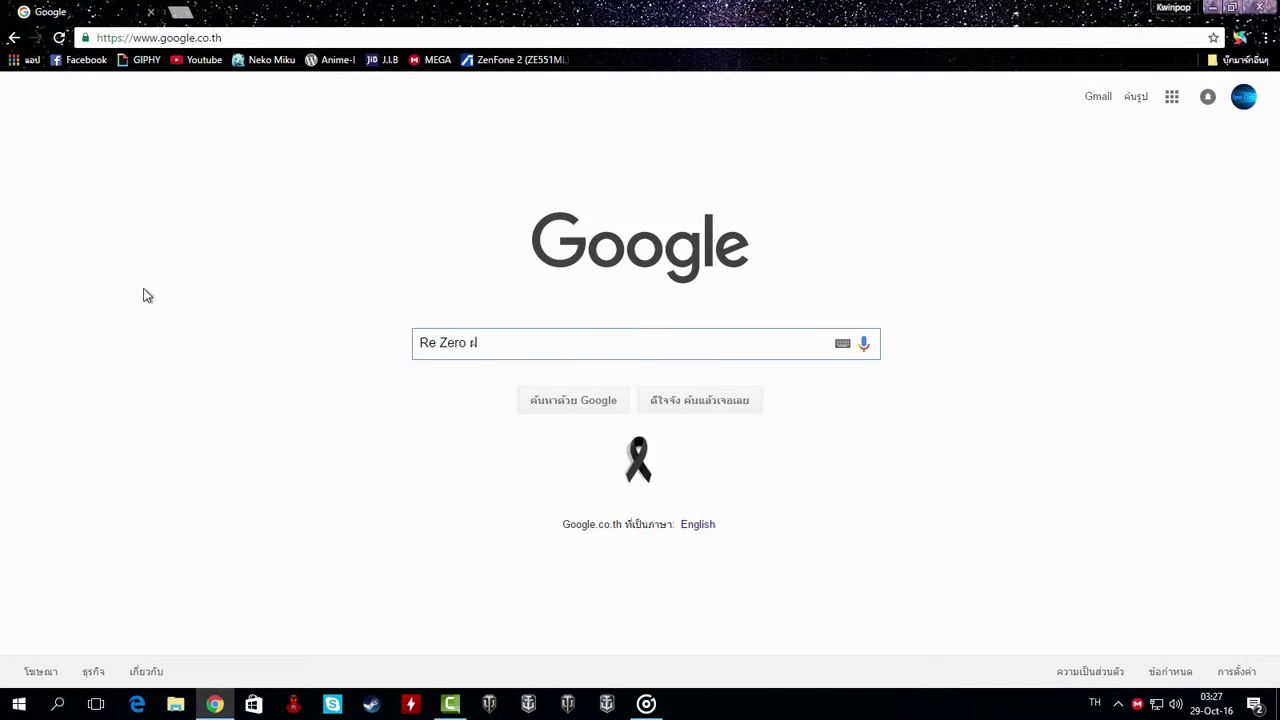
Back in Camtasia Studio, correct the callout's Thai title to "(Re:Zero รีเซ็ตชีวิต ฝ่าวิกฤตต่างโลก)" and add the line "ตอนที่ 1-25"
key("BackSpace")
key("grave")
type("ฝ่า")
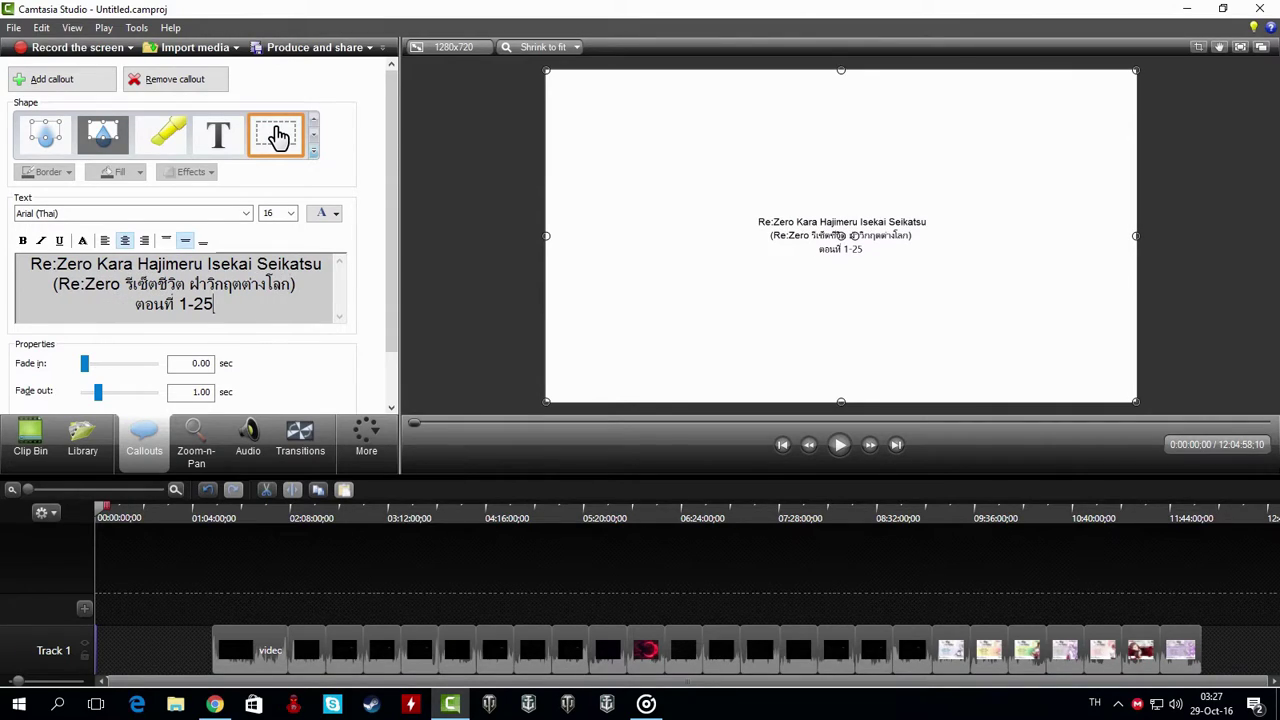
Add the lines "ความยาว", "ซับไทย" and "HD 30FPS" to the end of the callout text
key("Return")
type("ควา")
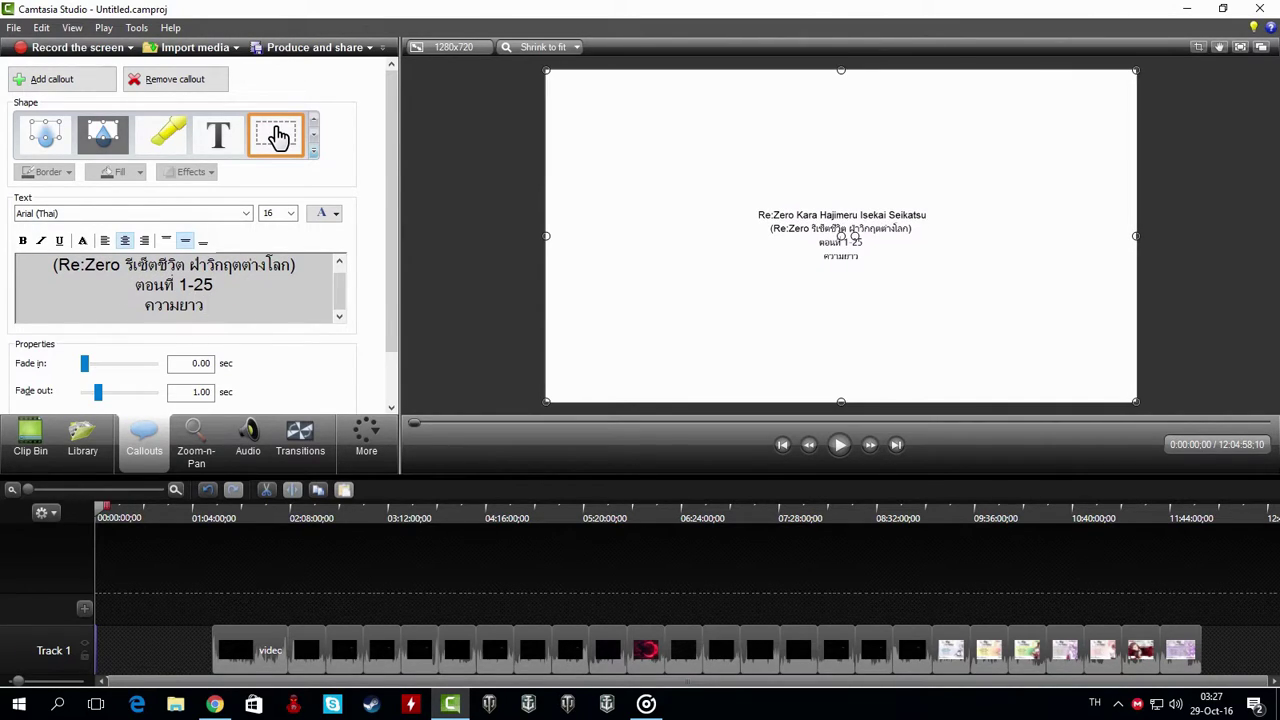
type("มยาว")
key("Return")
type("ซับไทย")
key("Return")
key("grave")
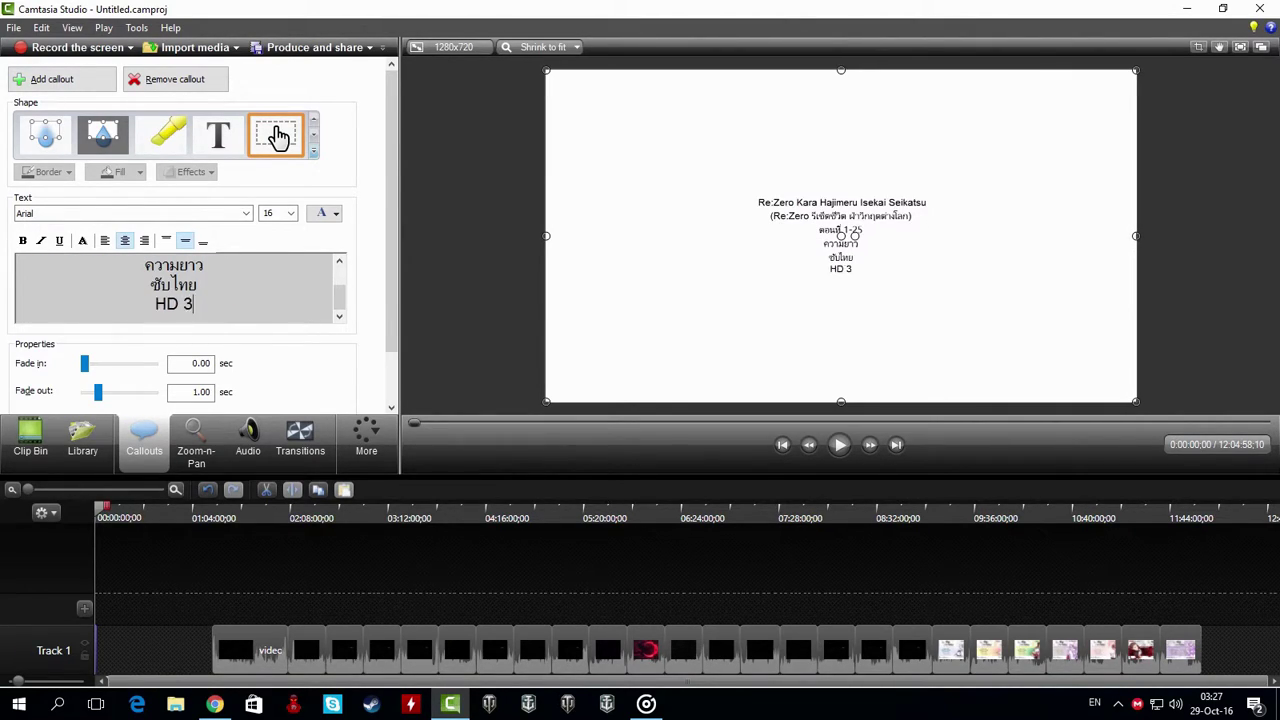
Set all the callout text to the Angsana New font at size 72
key("ctrl+a")
left_click(246, 213)
scroll(214, 290, "down", 8)
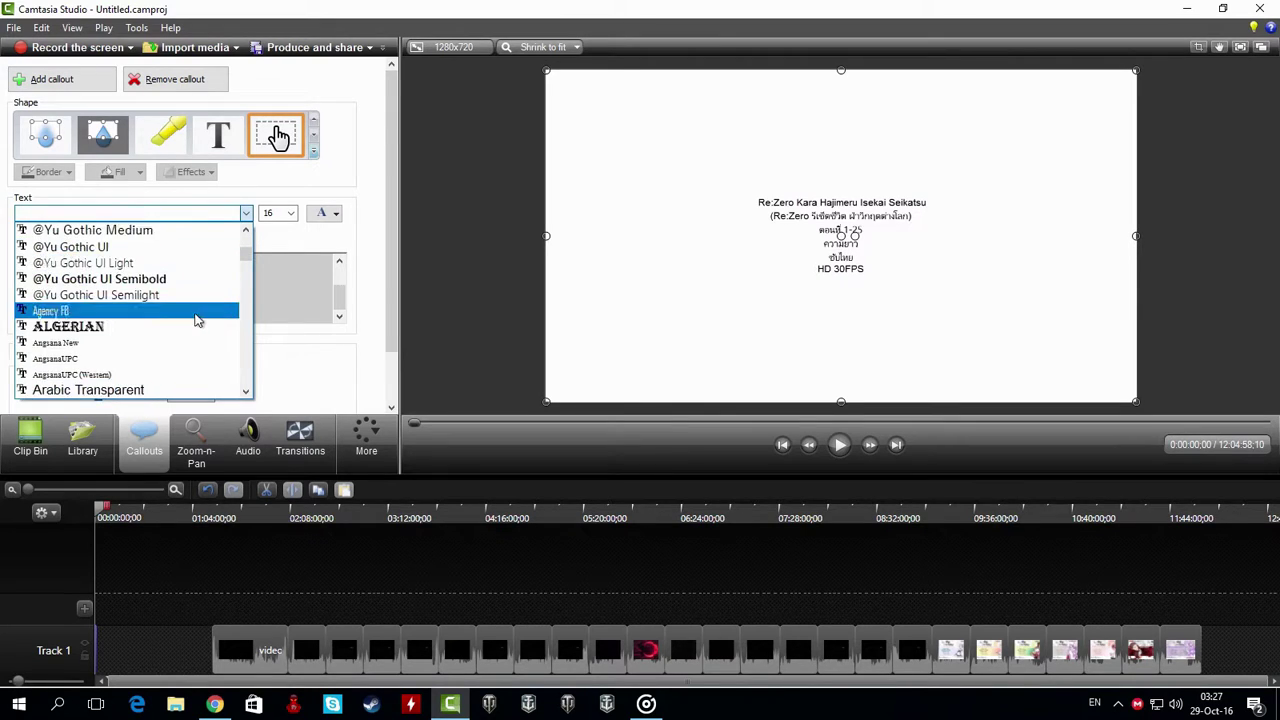
left_click(200, 343)
left_click(291, 213)
left_click(279, 391)
Reapply the Angsana New font to the callout text, reduce its size to 48 and colour it purple
left_click(233, 216)
scroll(225, 275, "down", 8)
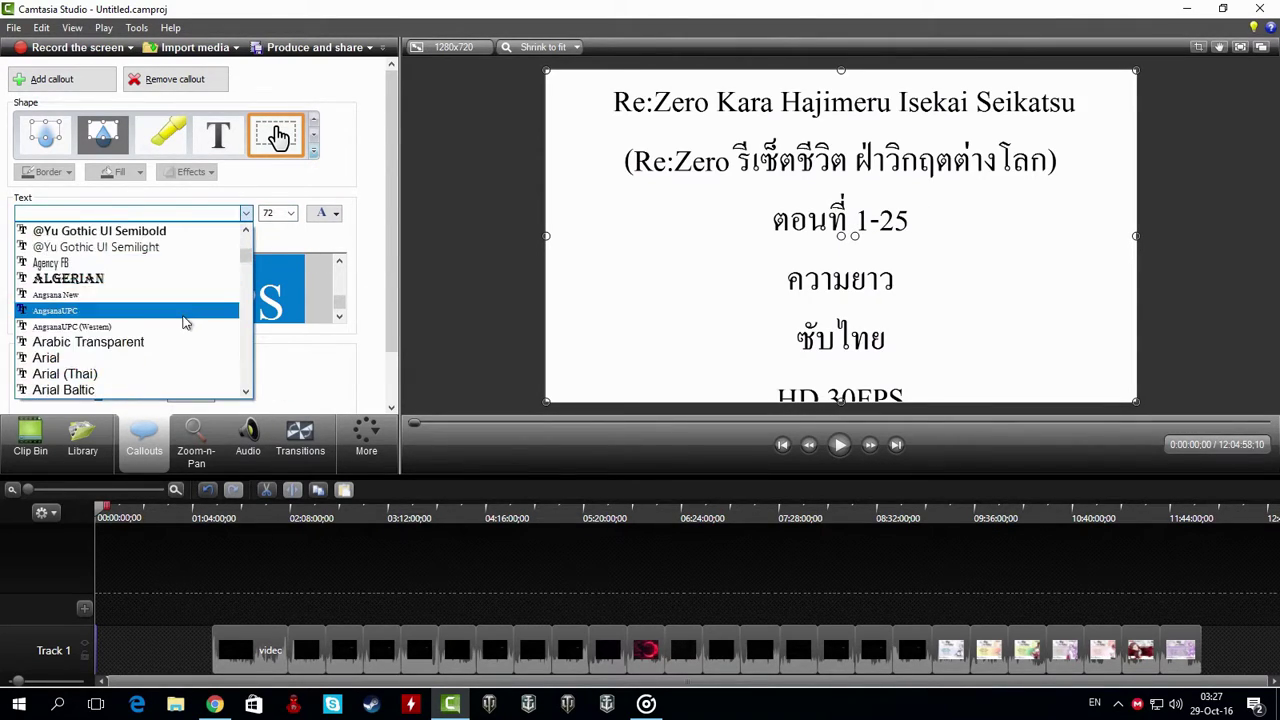
left_click(190, 296)
left_click(290, 214)
left_click(279, 376)
left_click(336, 213)
left_click(445, 313)
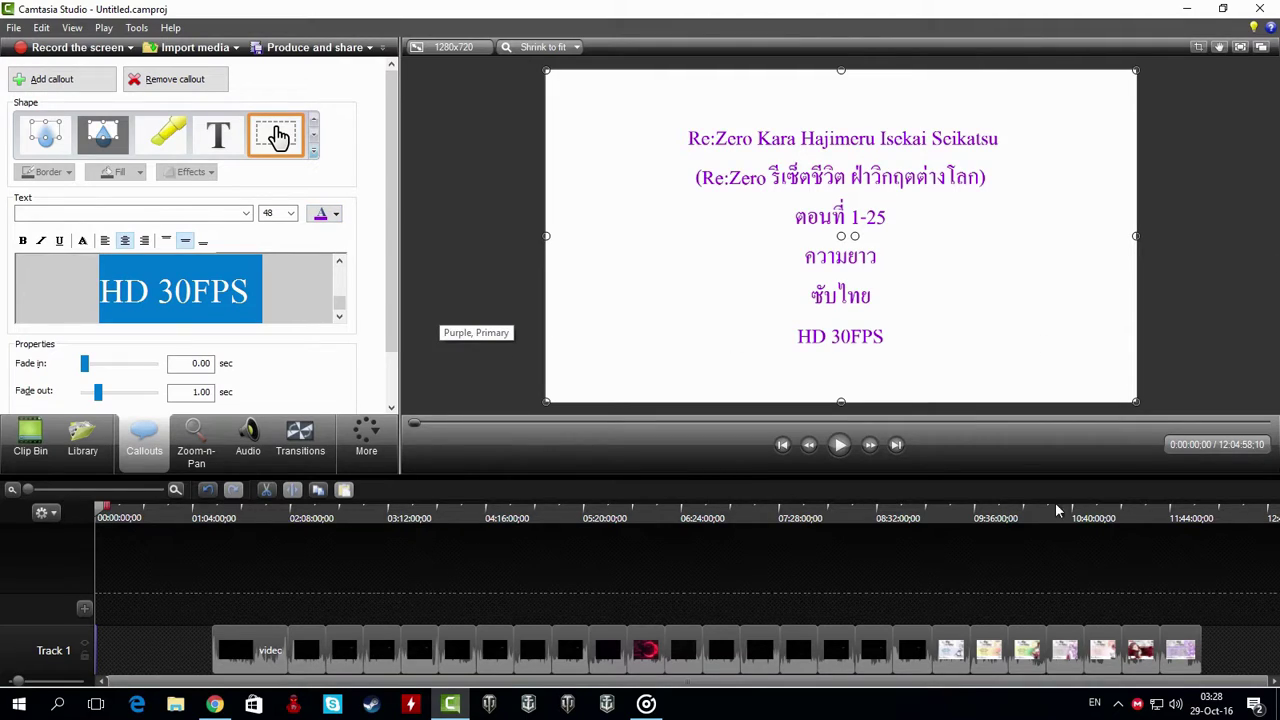
left_click(437, 342)
Move all the video clips on Track 1 earlier so they start directly after the title callout
left_click_drag(228, 574, 1201, 672)
left_click_drag(1030, 643, 913, 643)
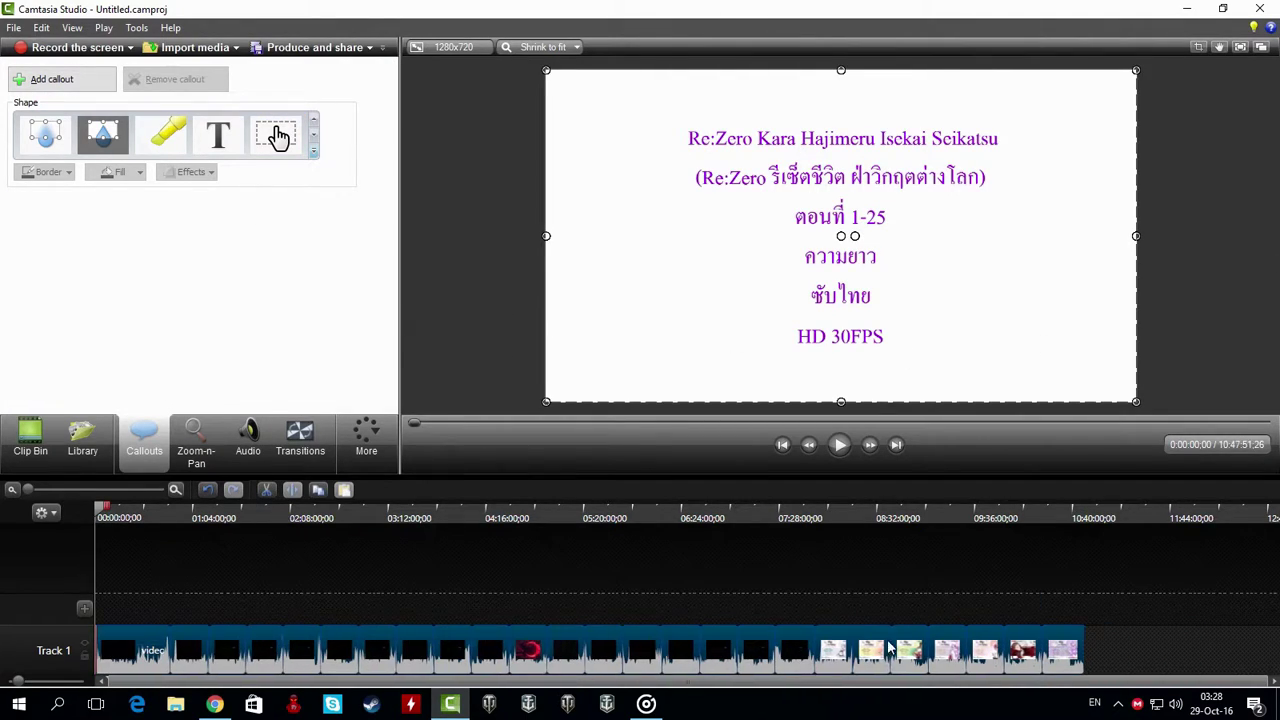
left_click(796, 594)
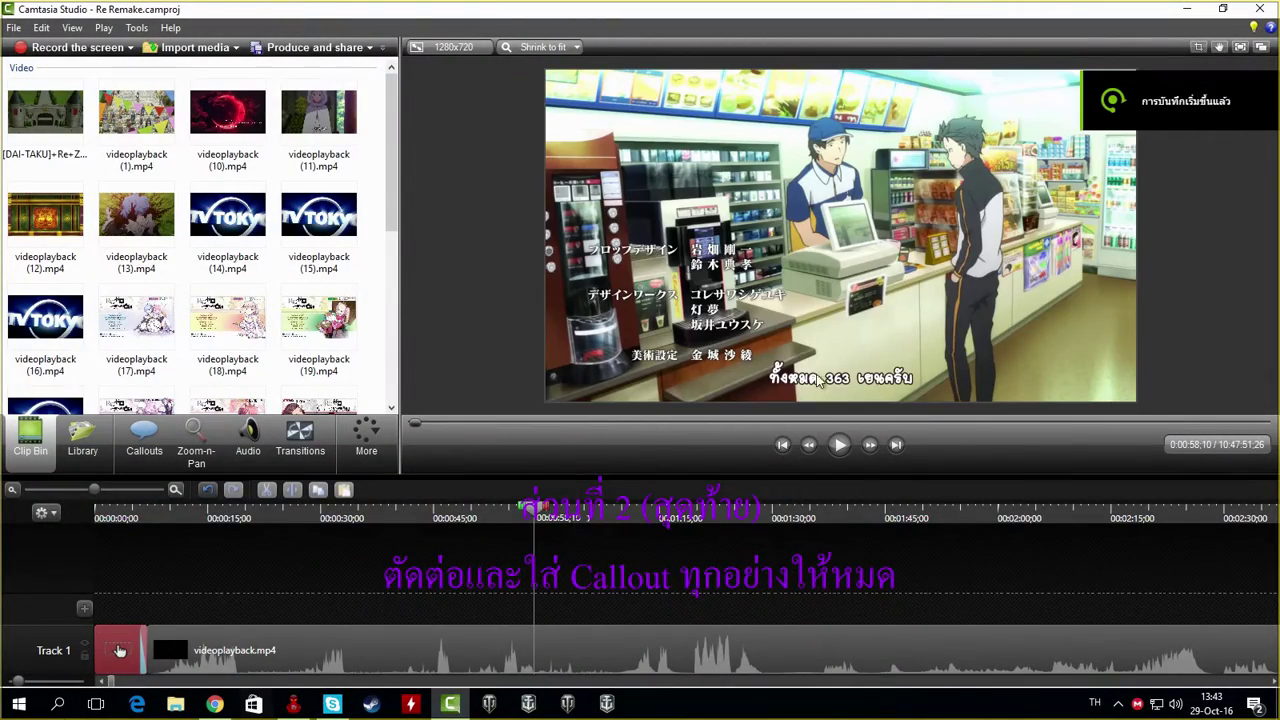
Split the Track 1 clip at the playhead, delete the short segment after the cut, and move the following clip back to close the gap
left_click_drag(111, 681, 196, 681)
left_click_drag(378, 519, 1091, 614)
left_click_drag(1096, 515, 1096, 516)
left_click(293, 490)
left_click(1110, 632)
key("Delete")
left_click_drag(1190, 640, 1112, 636)
left_click(1138, 513)
Split the episode clip at its closing title card, at 1:12:31;10, and delete the remainder of that clip
left_click_drag(197, 682, 240, 685)
left_click_drag(491, 515, 612, 550)
key("Left")
key("Left")
key("Left")
key("Left")
key("Left")
key("Left")
key("Left")
key("Left")
key("Left")
key("Left")
key("Left")
key("Left")
key("Left")
key("Left")
key("Left")
key("Left")
key("Left")
key("Left")
key("Left")
key("Left")
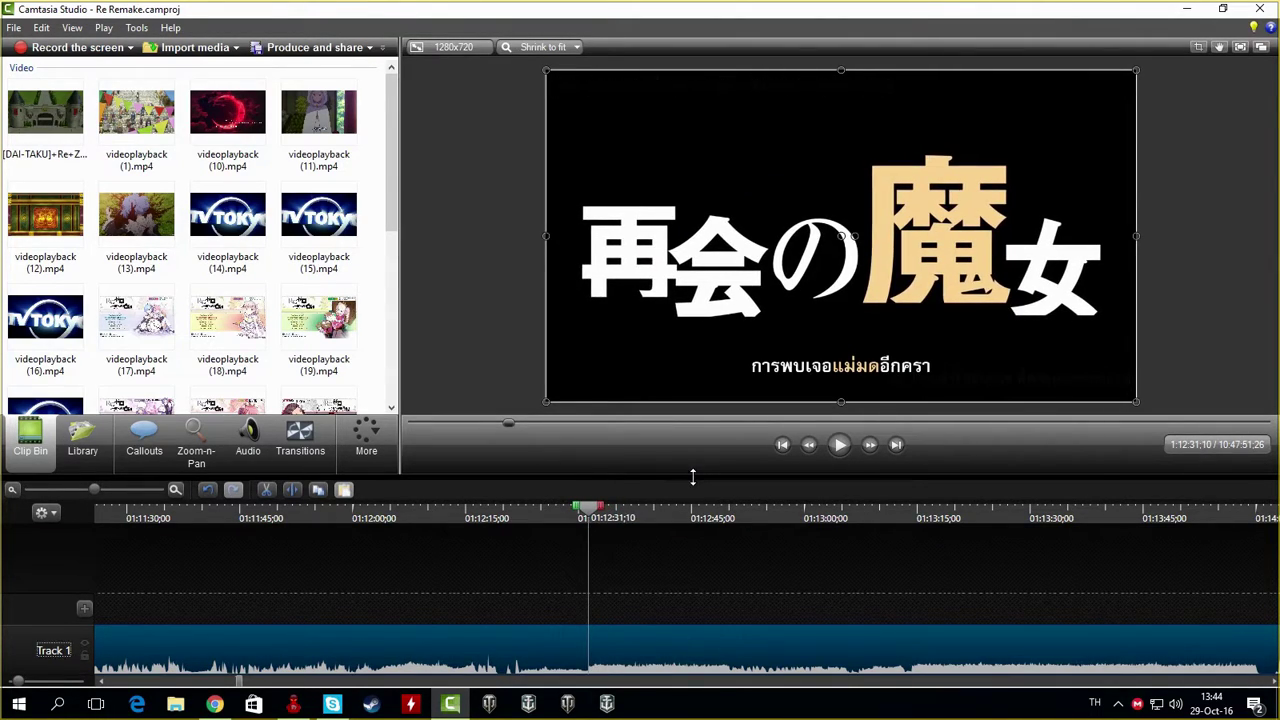
left_click(292, 490)
left_click(674, 651)
left_click_drag(238, 682, 239, 681)
key("Delete")
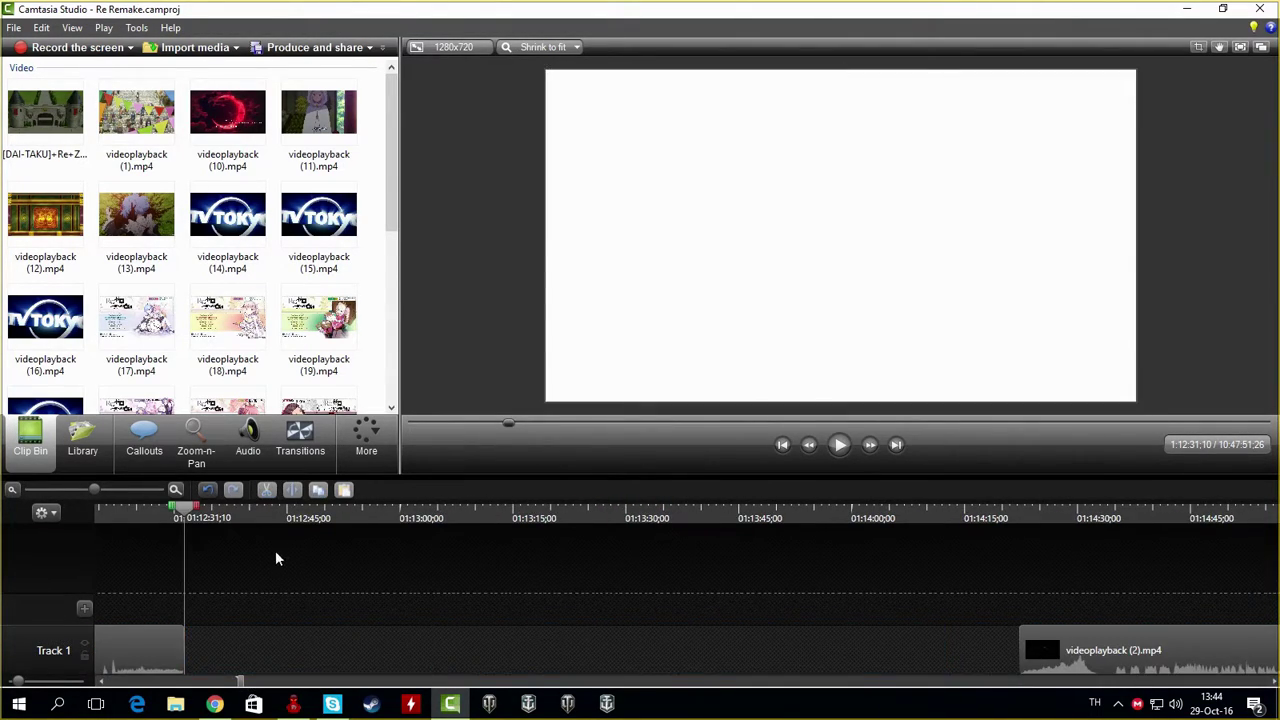
Move videoplayback (2).mp4 back on Track 1 so it starts directly after the shortened episode clip
left_click(160, 648)
left_click(248, 446)
left_click_drag(1137, 651, 303, 653)
Split off the opening seconds of videoplayback (2).mp4, delete them, and move the rest back to close the gap
left_click_drag(186, 519, 270, 517)
left_click(292, 490)
left_click(229, 635)
key("Delete")
left_click_drag(402, 651, 320, 651)
Split videoplayback (3).mp4 just after the TV Tokyo logo and delete the opening segment
left_click_drag(241, 684, 281, 690)
left_click_drag(848, 517, 957, 605)
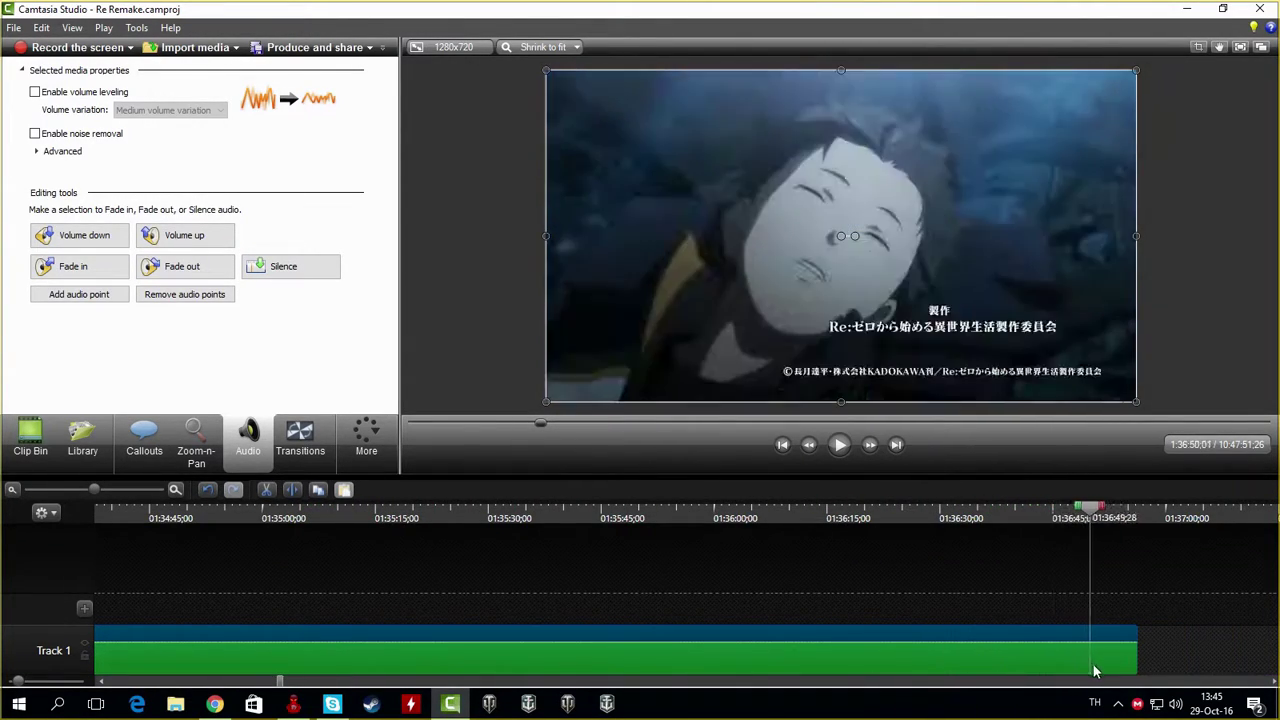
left_click_drag(145, 668, 907, 658)
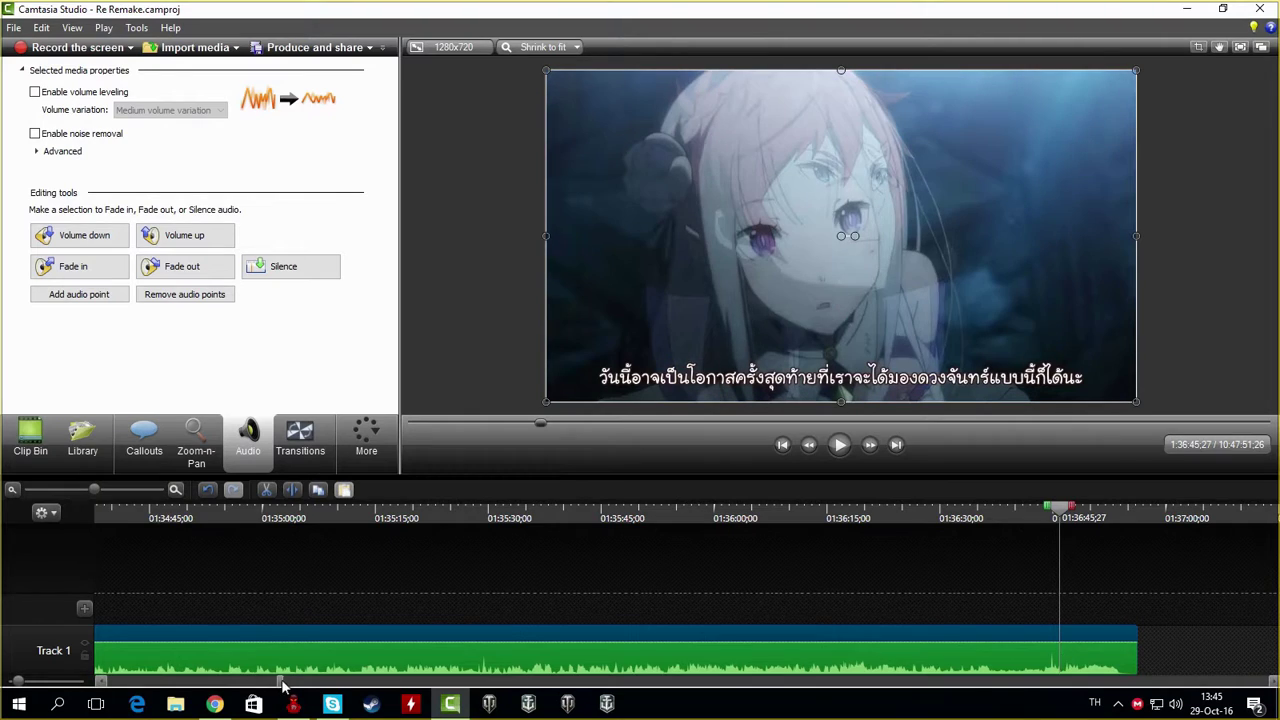
left_click_drag(279, 683, 285, 683)
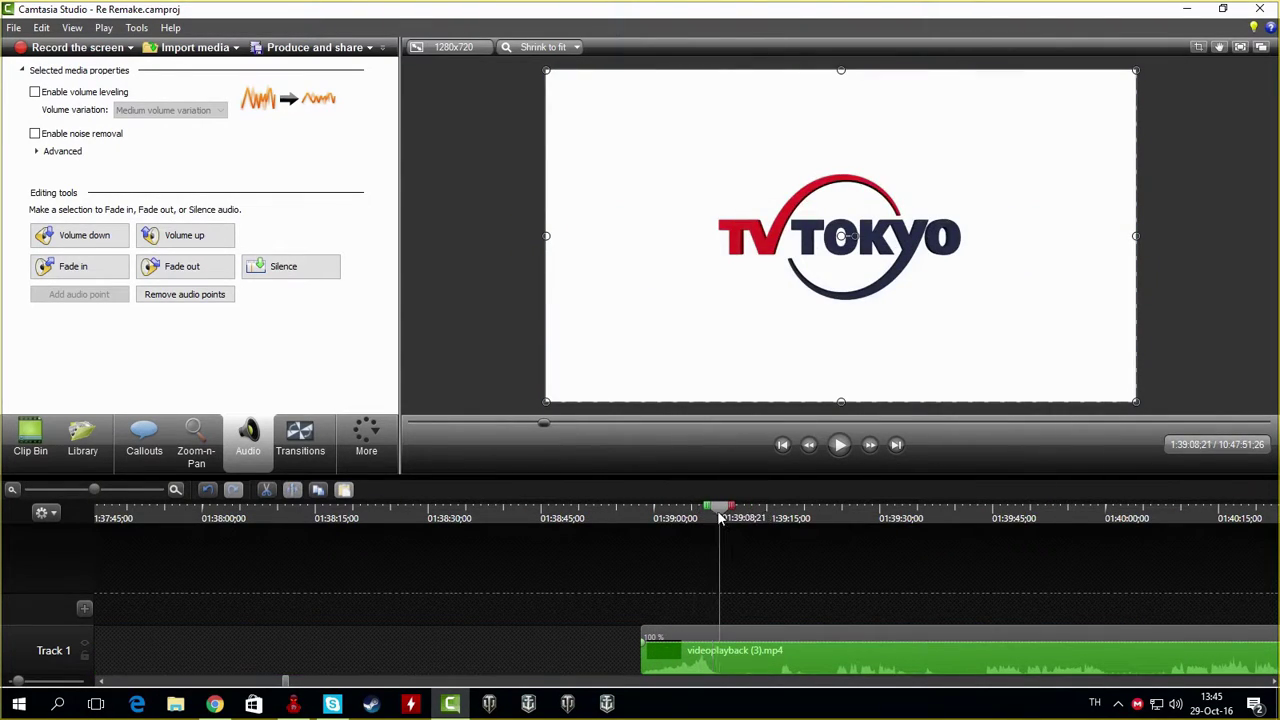
left_click(891, 452)
left_click(777, 634)
key("s")
left_click(696, 638)
key("Delete")
Split videoplayback (4).mp4 at 2:03:45;09, just after the opening logo, and delete the segment before the cut
left_click_drag(286, 683, 330, 686)
left_click_drag(240, 512, 885, 582)
left_click_drag(1241, 618, 1178, 634)
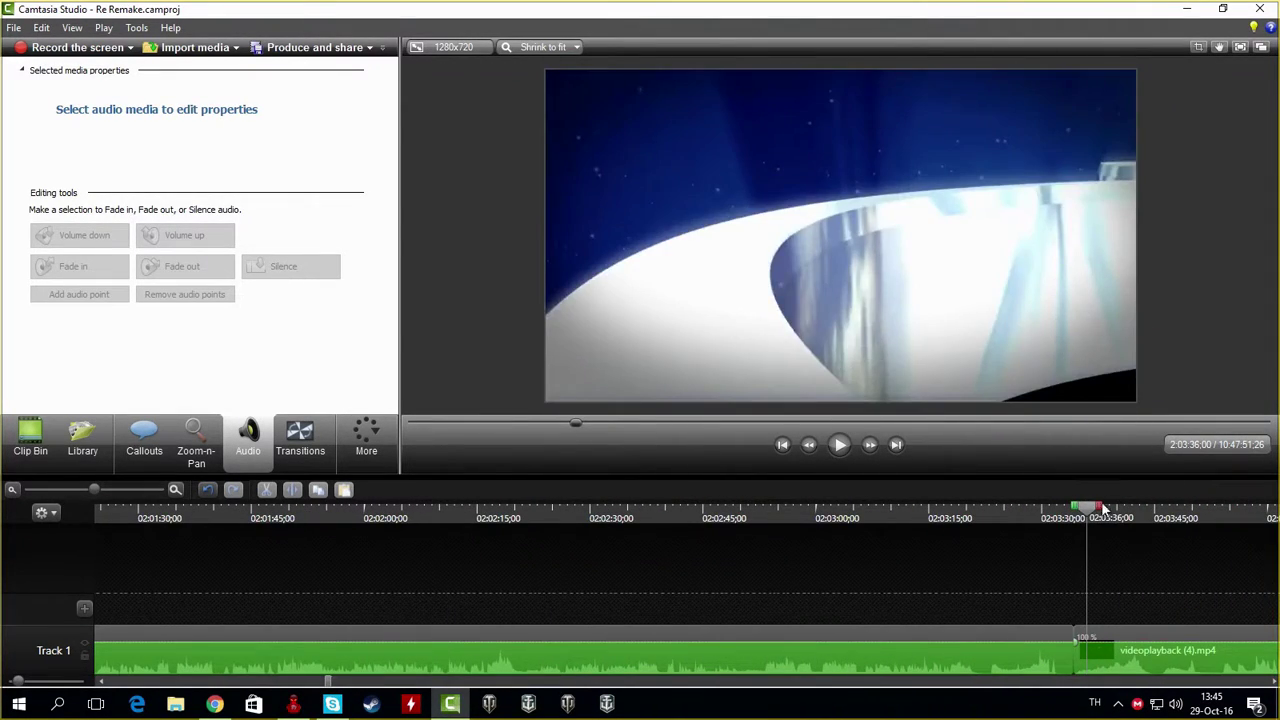
key("Right")
key("Right")
key("Right")
key("Right")
key("Right")
key("Right")
key("Right")
key("Right")
key("Right")
key("Right")
key("Right")
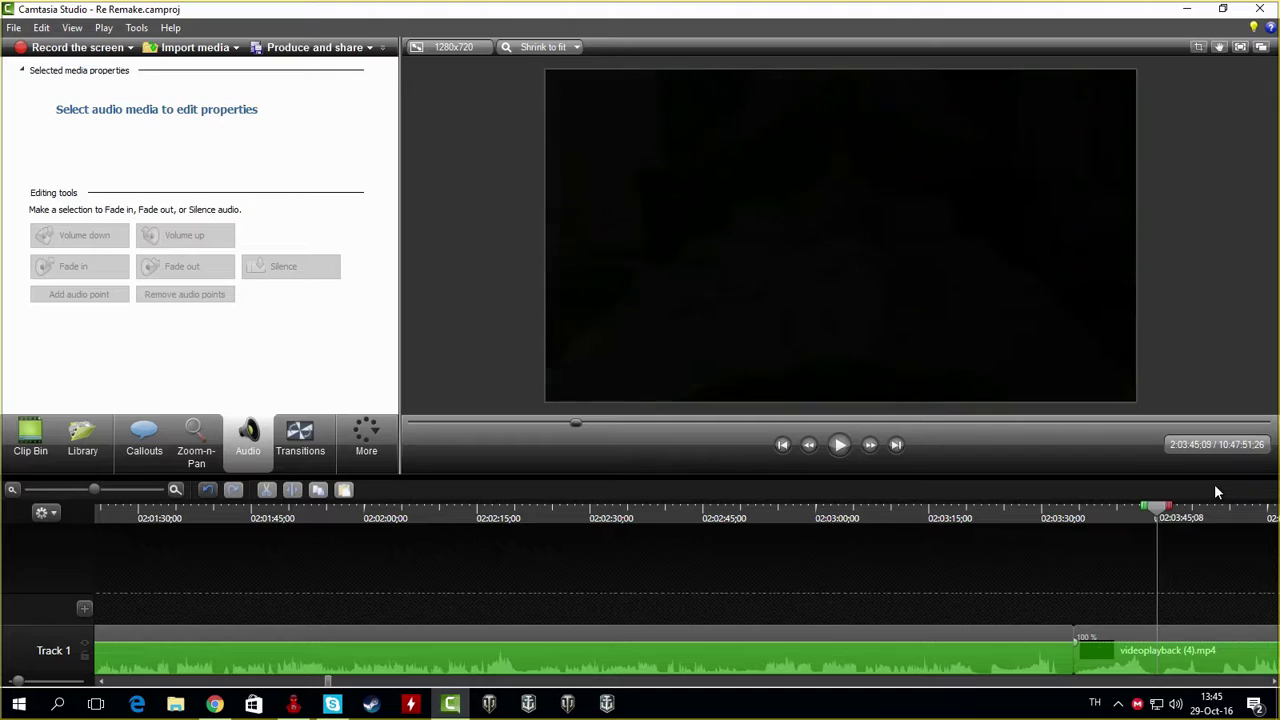
left_click(1180, 634)
left_click(292, 490)
left_click(1126, 634)
key("Delete")
Review the footage around the join with videoplayback (5).mp4 and further into that episode
left_click_drag(327, 682, 367, 663)
left_click_drag(430, 514, 1250, 516)
left_click_drag(327, 517, 1066, 525)
left_click_drag(369, 681, 374, 682)
left_click_drag(346, 516, 1043, 518)
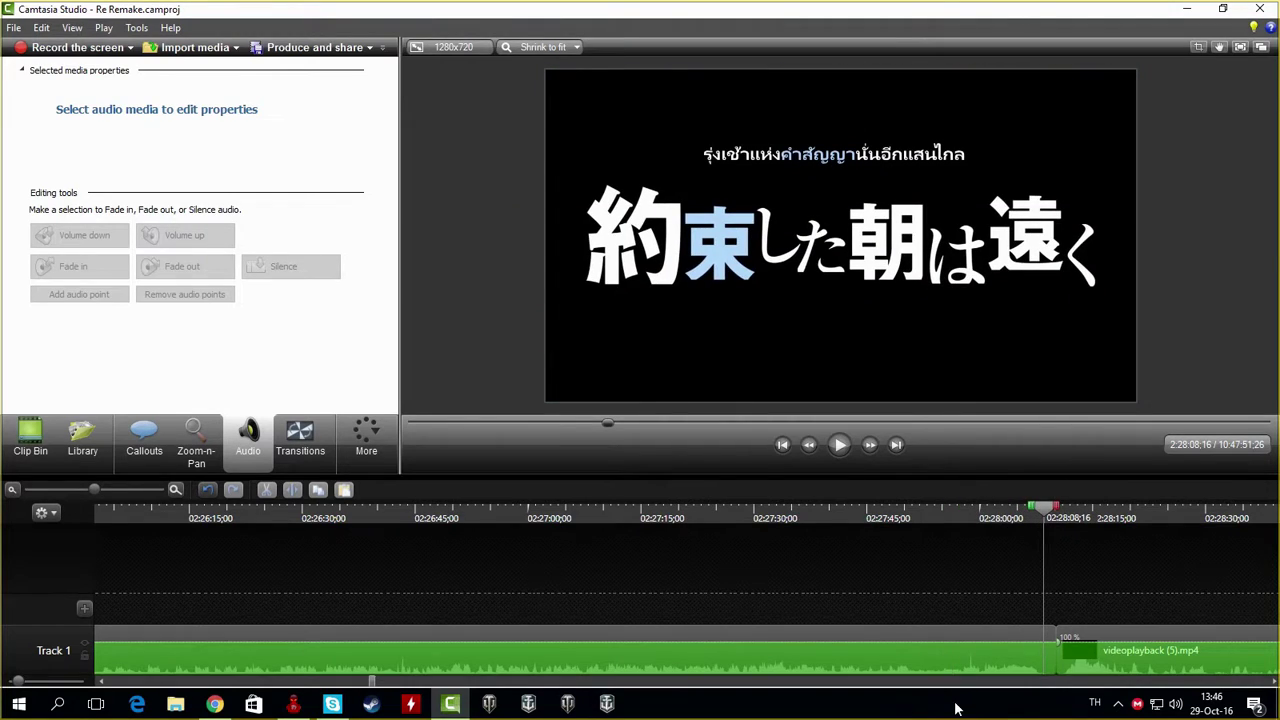
left_click(839, 446)
left_click(837, 450)
left_click_drag(1083, 506, 1007, 532)
left_click_drag(1064, 537, 1158, 551)
left_click(15, 493)
left_click_drag(372, 511, 406, 520)
left_click(178, 492)
left_click(175, 489)
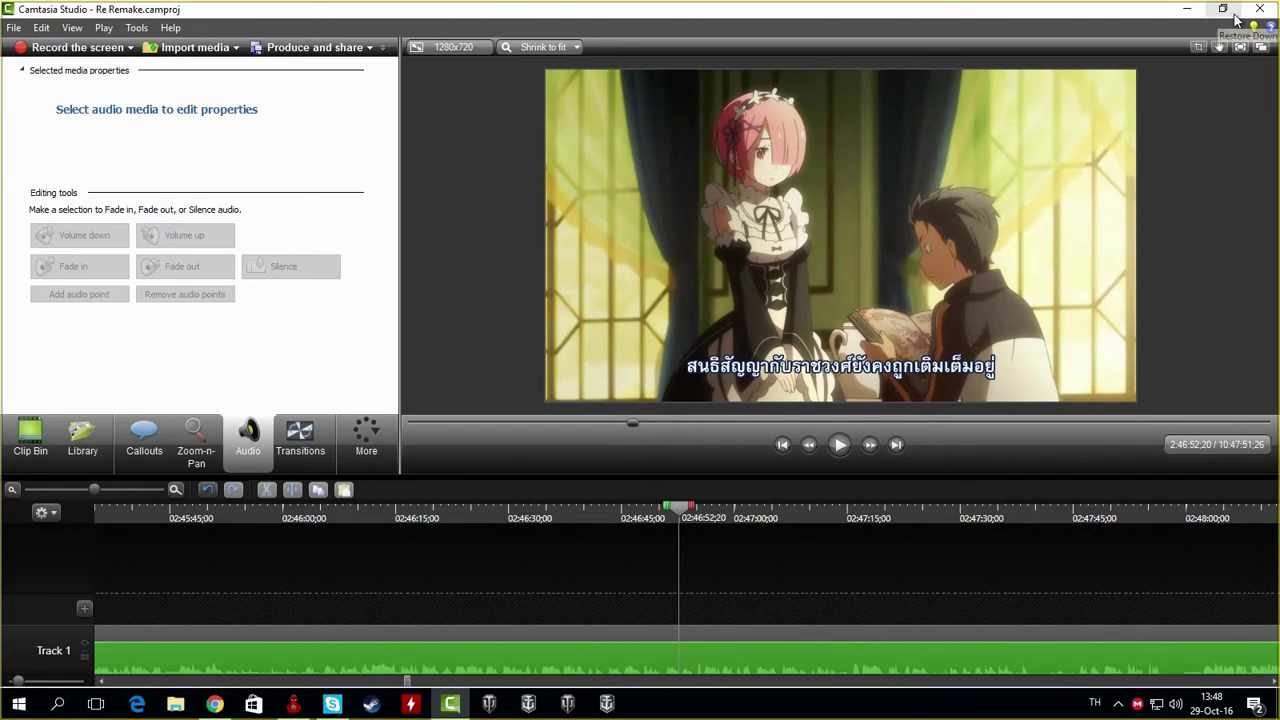
Split videoplayback (6).mp4 at 2:53:06;07, just after the TV Tokyo logo
left_click_drag(681, 508, 1182, 645)
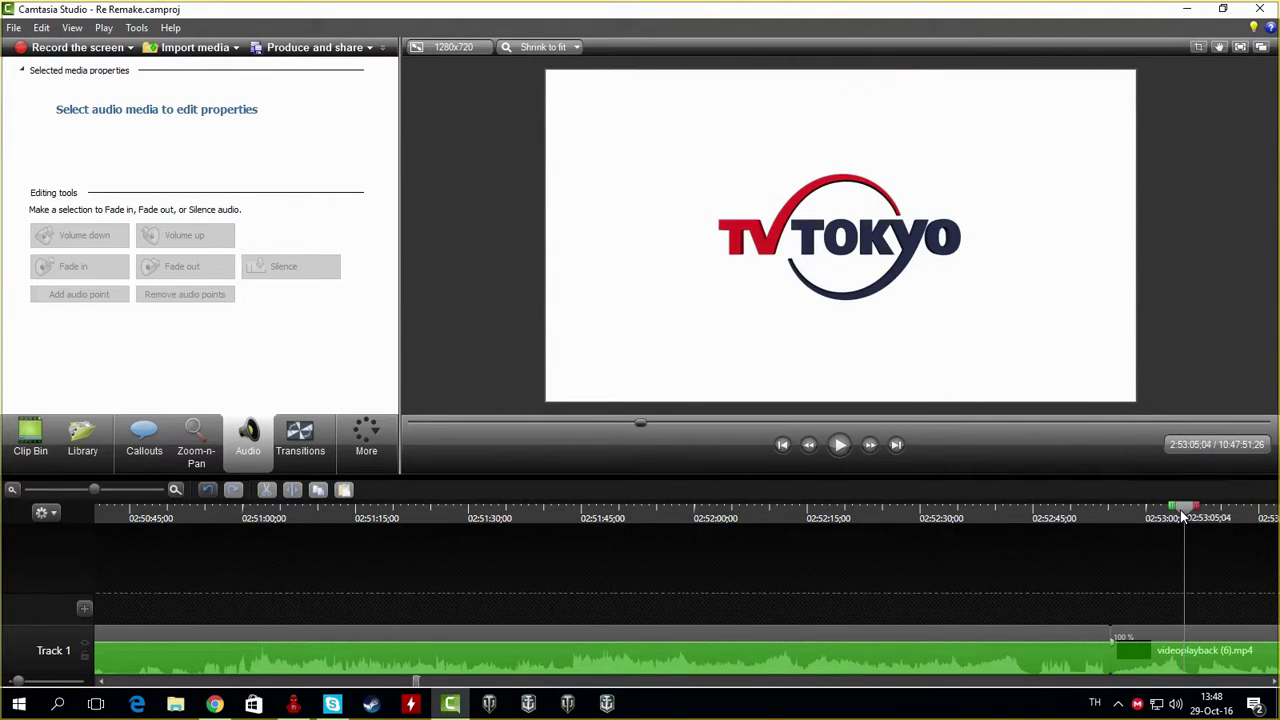
left_click_drag(1182, 514, 1185, 516)
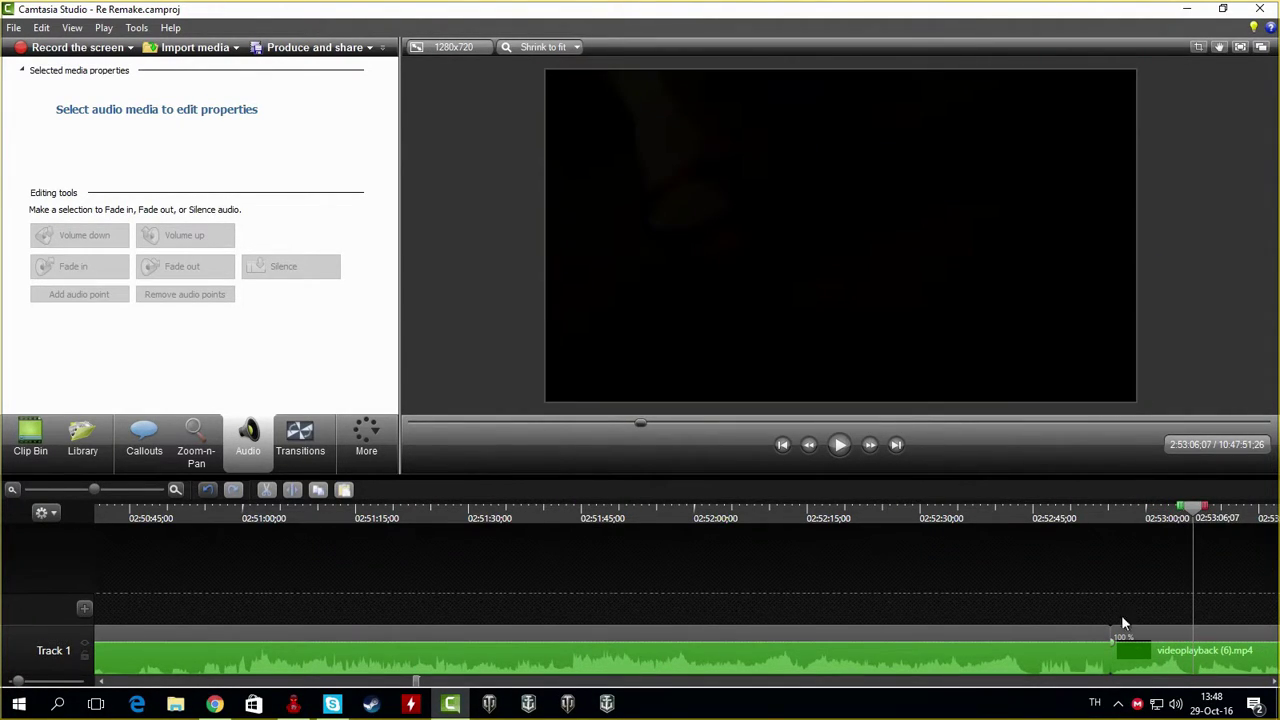
left_click(294, 491)
Switch to Skype, check the group call's participants and conversation list, and return to Camtasia Studio
left_click(333, 704)
left_click(19, 56)
left_click(20, 46)
left_click(20, 46)
left_click(314, 56)
left_click(1216, 55)
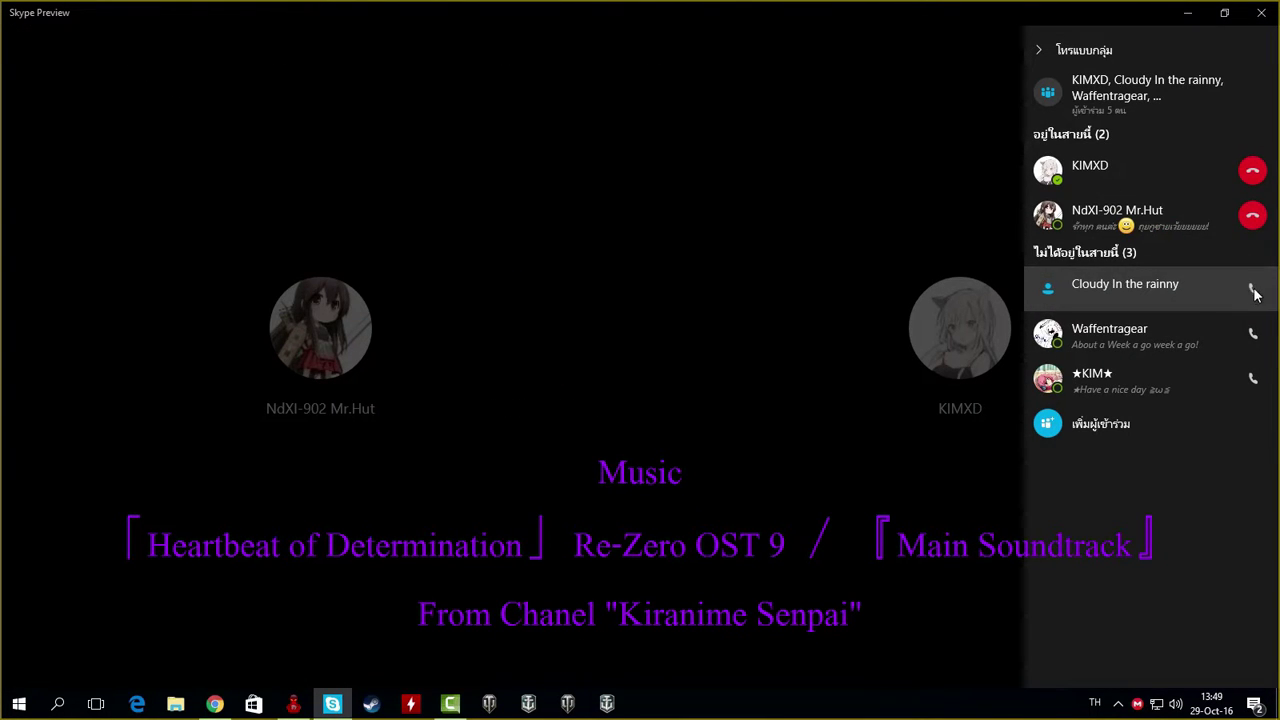
left_click(1147, 96)
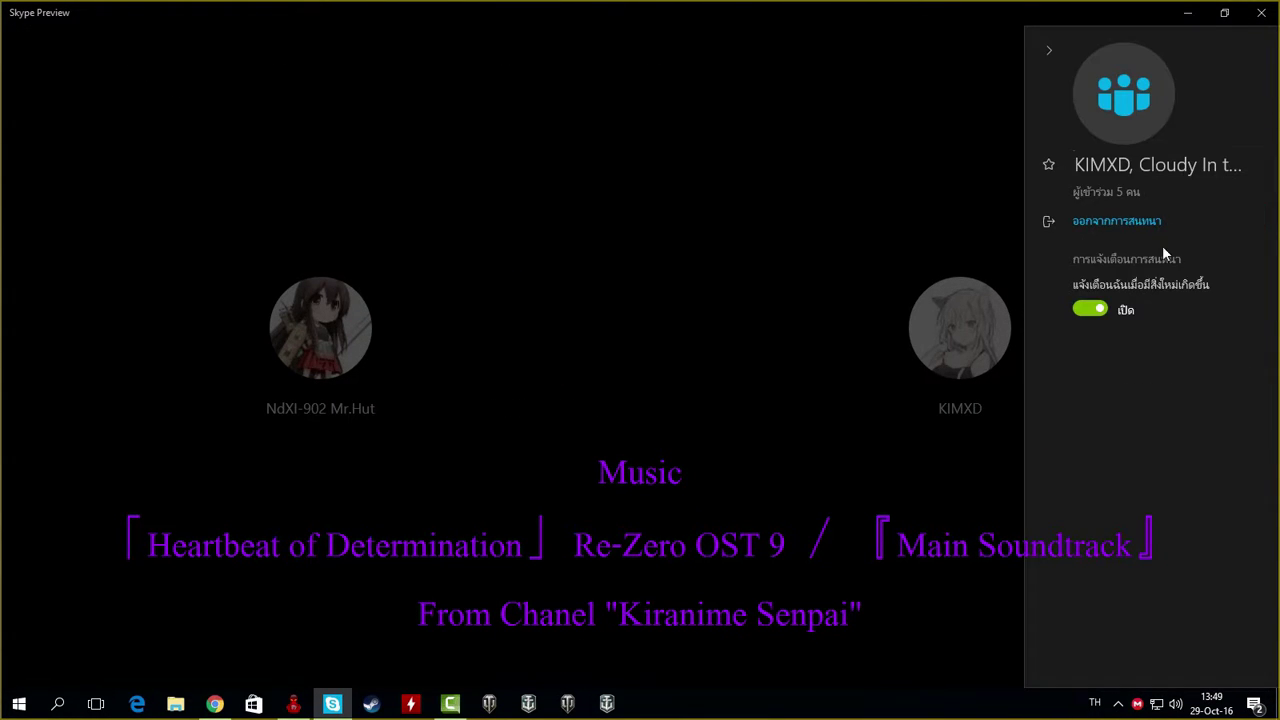
left_click(1043, 50)
left_click(19, 56)
left_click(170, 184)
left_click(19, 56)
scroll(132, 209, "down", 8)
scroll(132, 209, "up", 8)
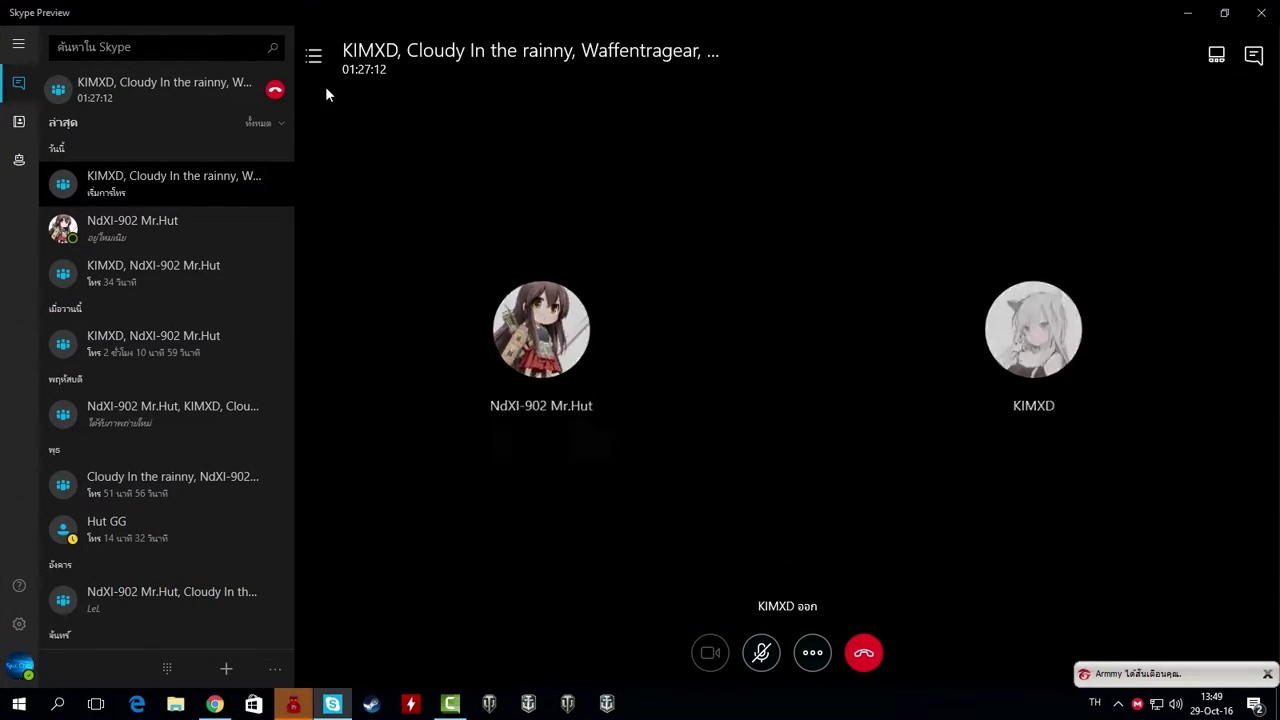
left_click(787, 655)
left_click(1188, 13)
left_click(450, 704)
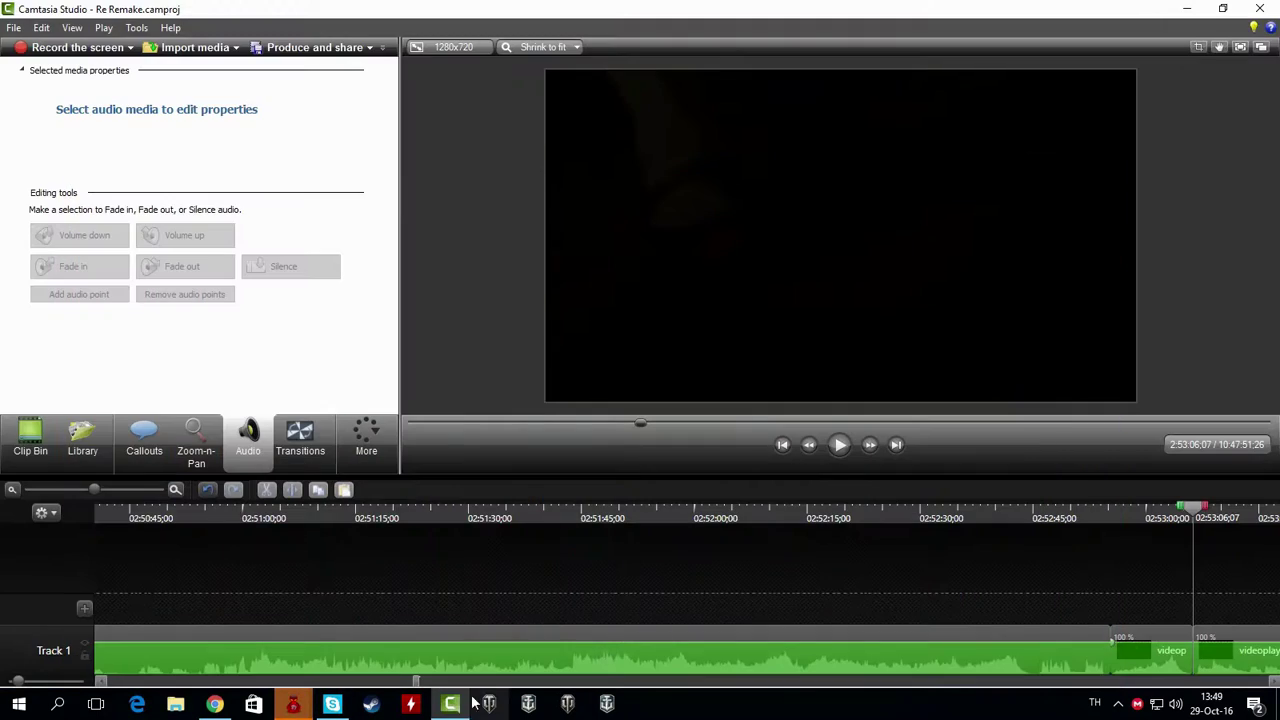
Delete the short opening segment of videoplayback (6).mp4 before the cut
left_click(1150, 650)
left_click_drag(1193, 508, 1173, 515)
key("Delete")
Examine the footage from videoplayback (6).mp4 through videoplayback (7).mp4 and beyond for sections to cut
left_click_drag(416, 682, 418, 682)
left_click(335, 708)
left_click(1188, 13)
left_click_drag(801, 513, 1199, 597)
left_click_drag(448, 682, 460, 682)
left_click(474, 522)
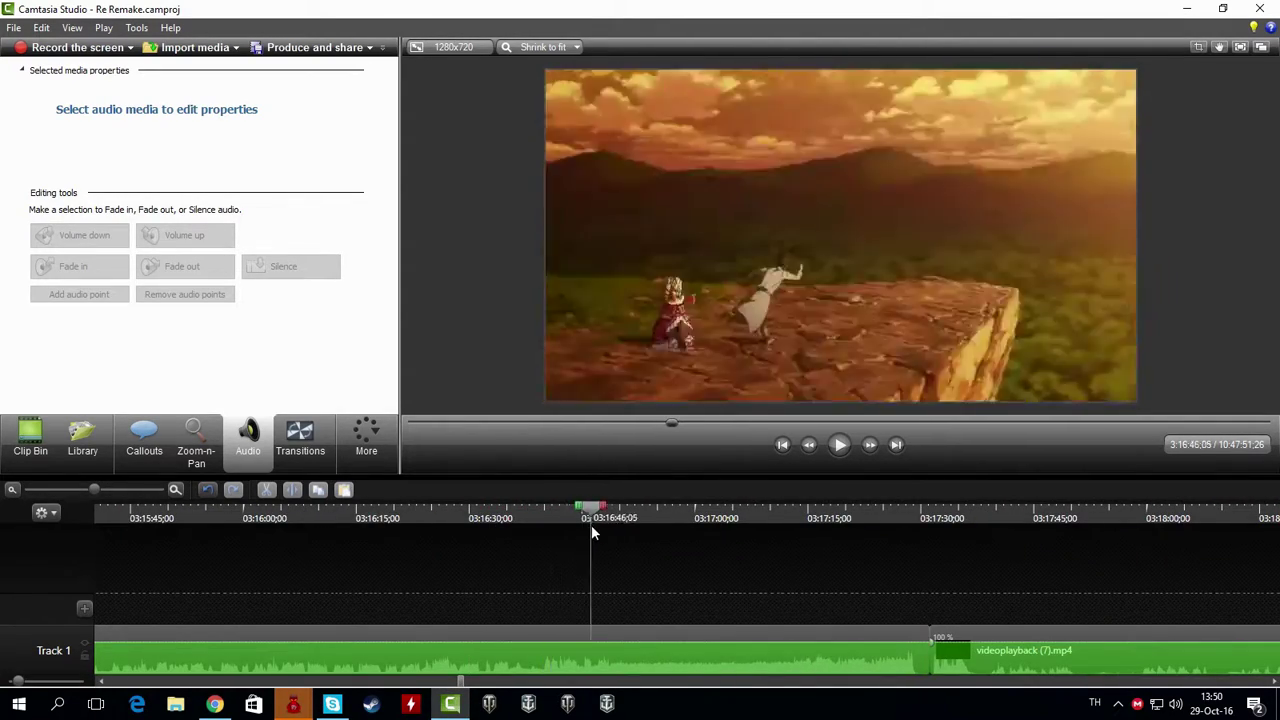
left_click_drag(638, 538, 402, 627)
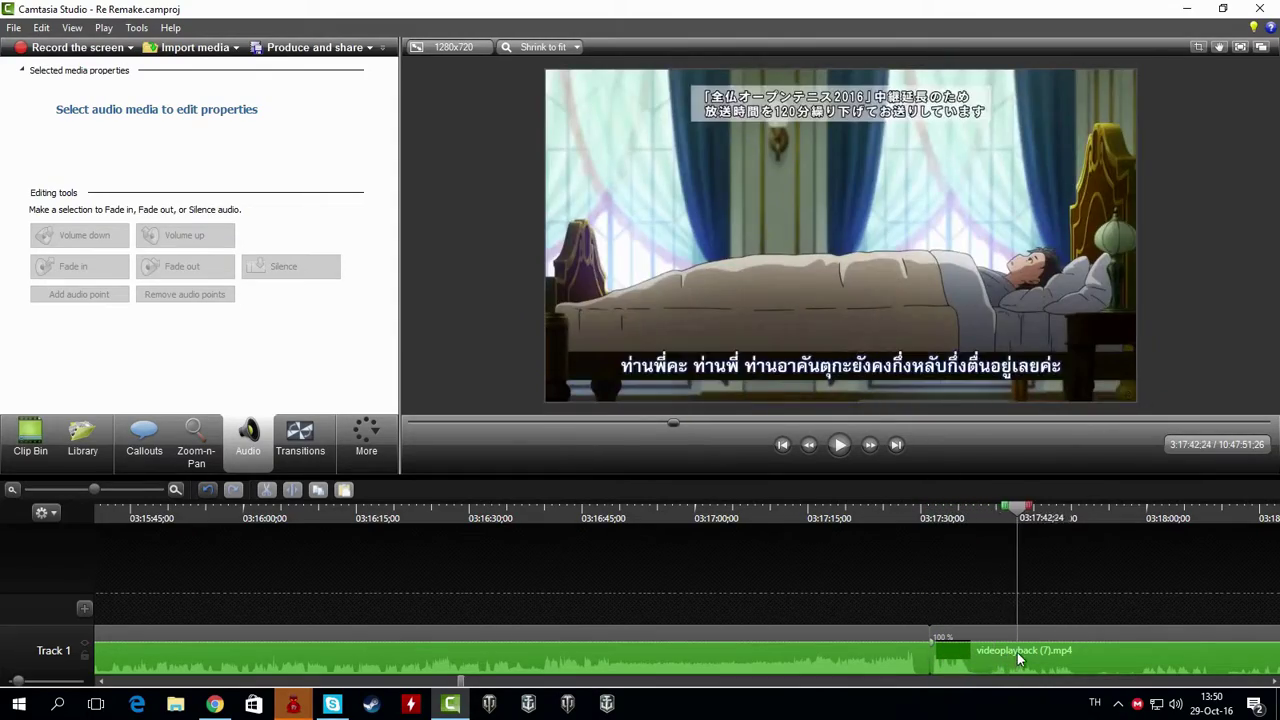
left_click_drag(1170, 628, 1277, 584)
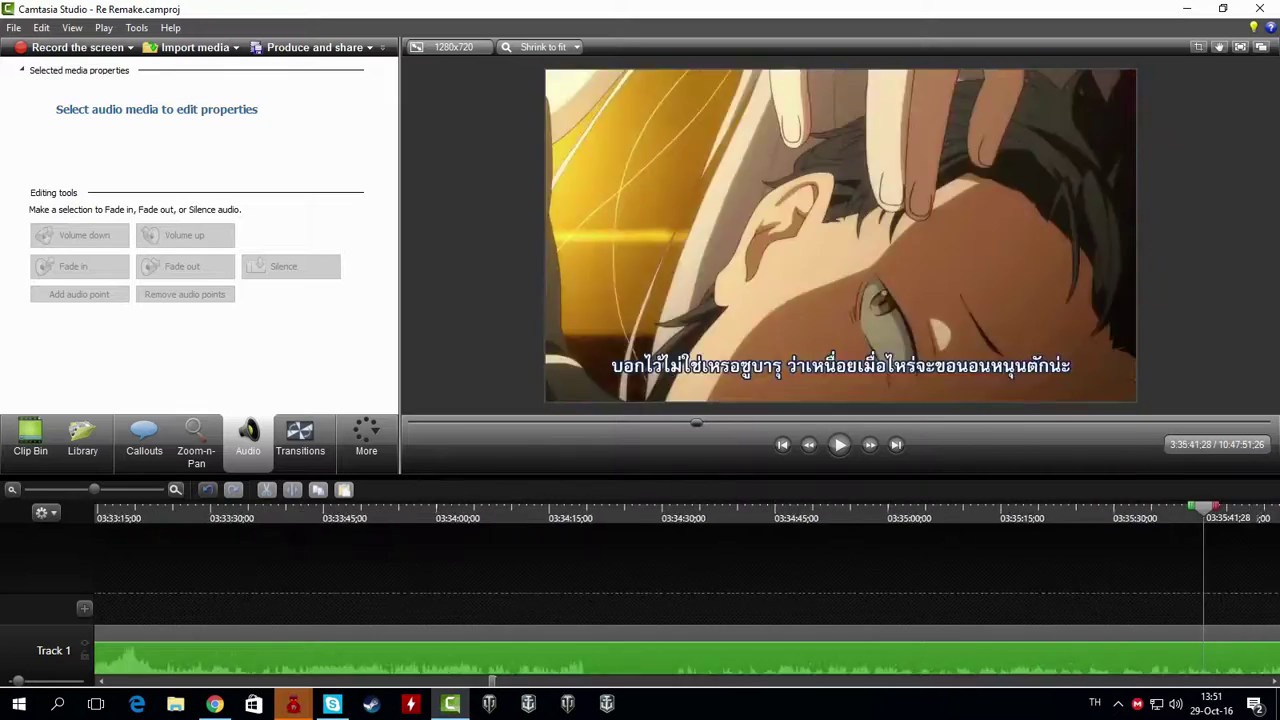
left_click_drag(1183, 574, 1249, 574)
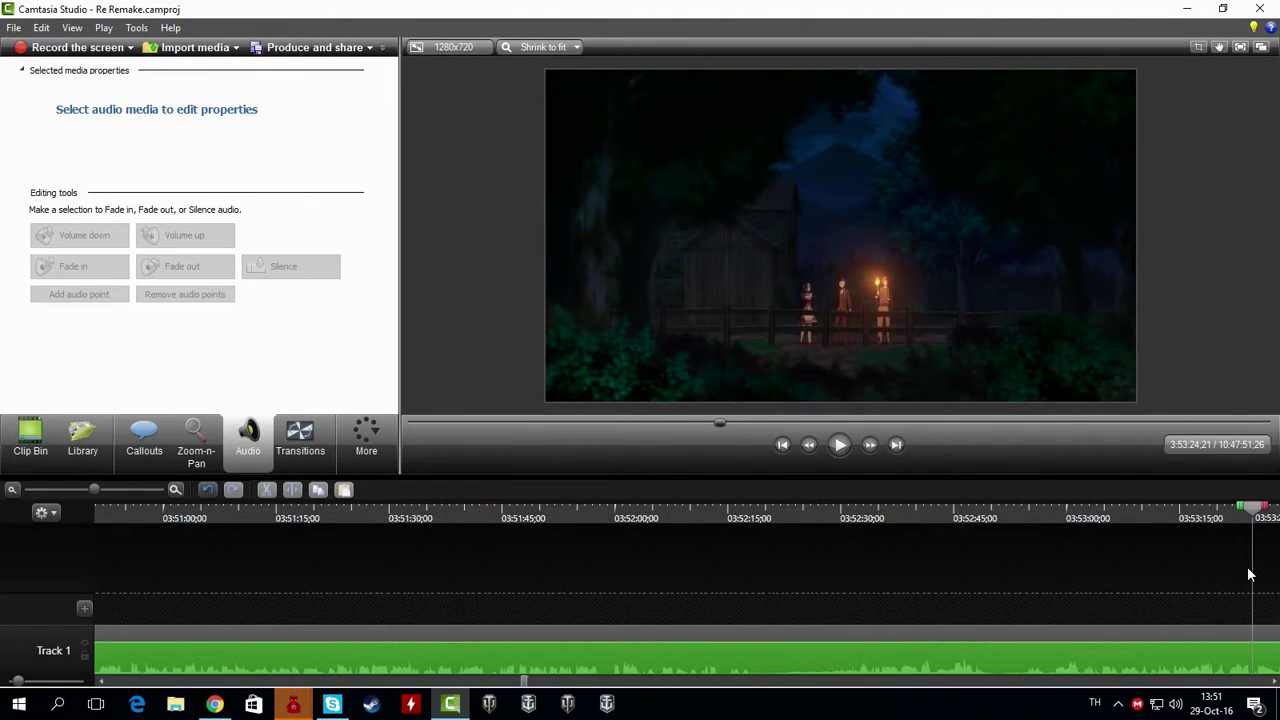
Split videoplayback (8).mp4 at its closing title card, at 4:05:21;16, and delete the remainder
left_click_drag(522, 682, 547, 681)
left_click_drag(808, 513, 494, 653)
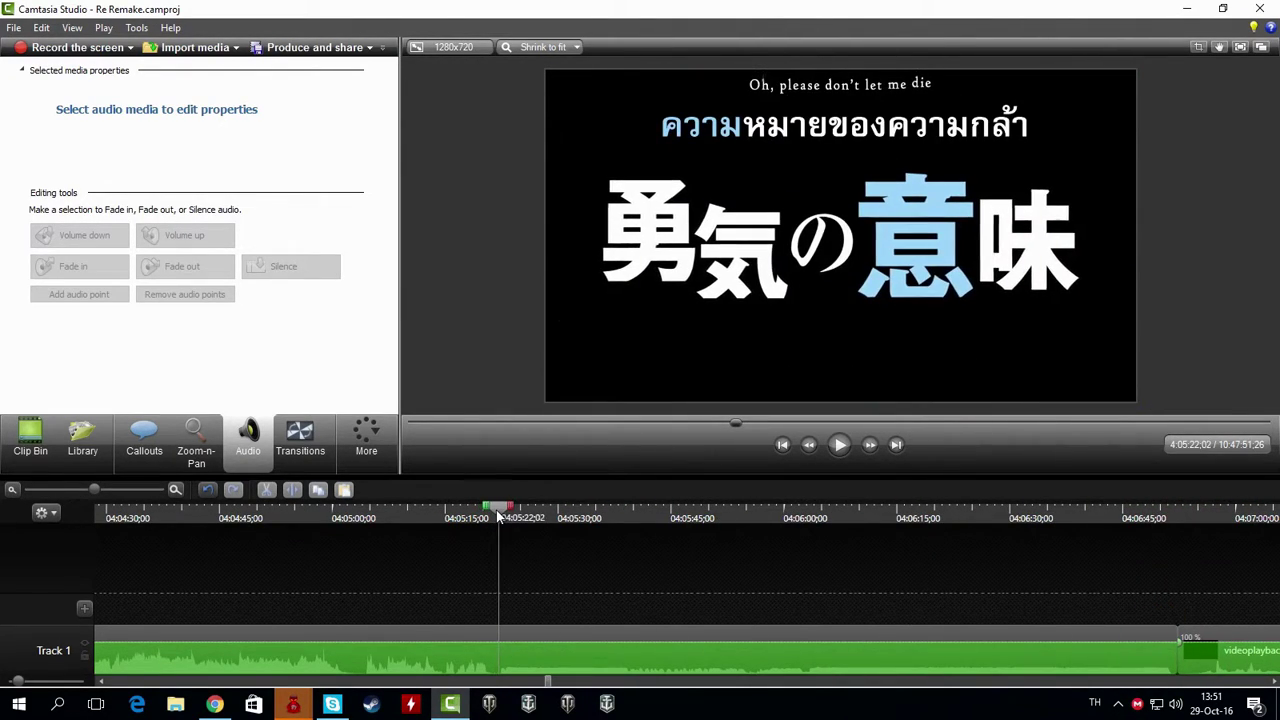
left_click(232, 650)
left_click(292, 490)
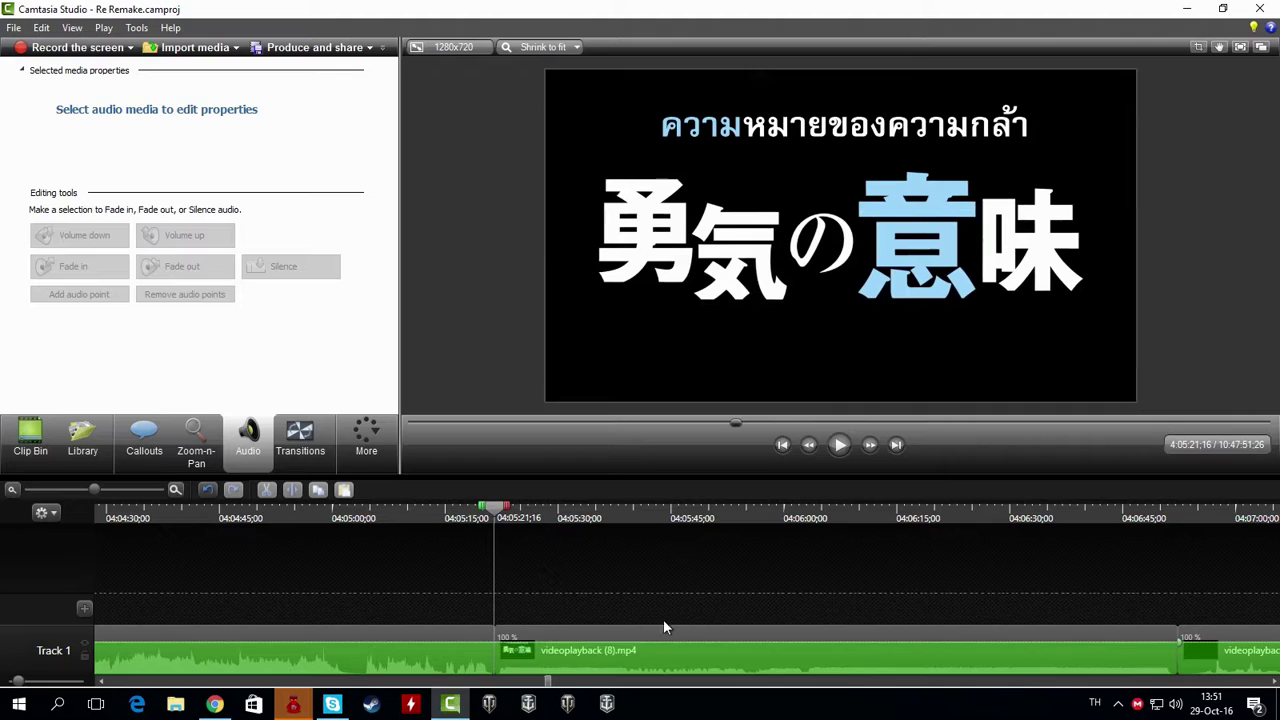
left_click(658, 634)
left_click_drag(494, 510, 968, 600)
key("Delete")
left_click_drag(548, 685, 552, 684)
left_click_drag(180, 515, 1274, 610)
left_click_drag(552, 683, 583, 685)
Answer the incoming Skype group call, check the other ongoing group call, and return to Camtasia Studio
left_click(1085, 577)
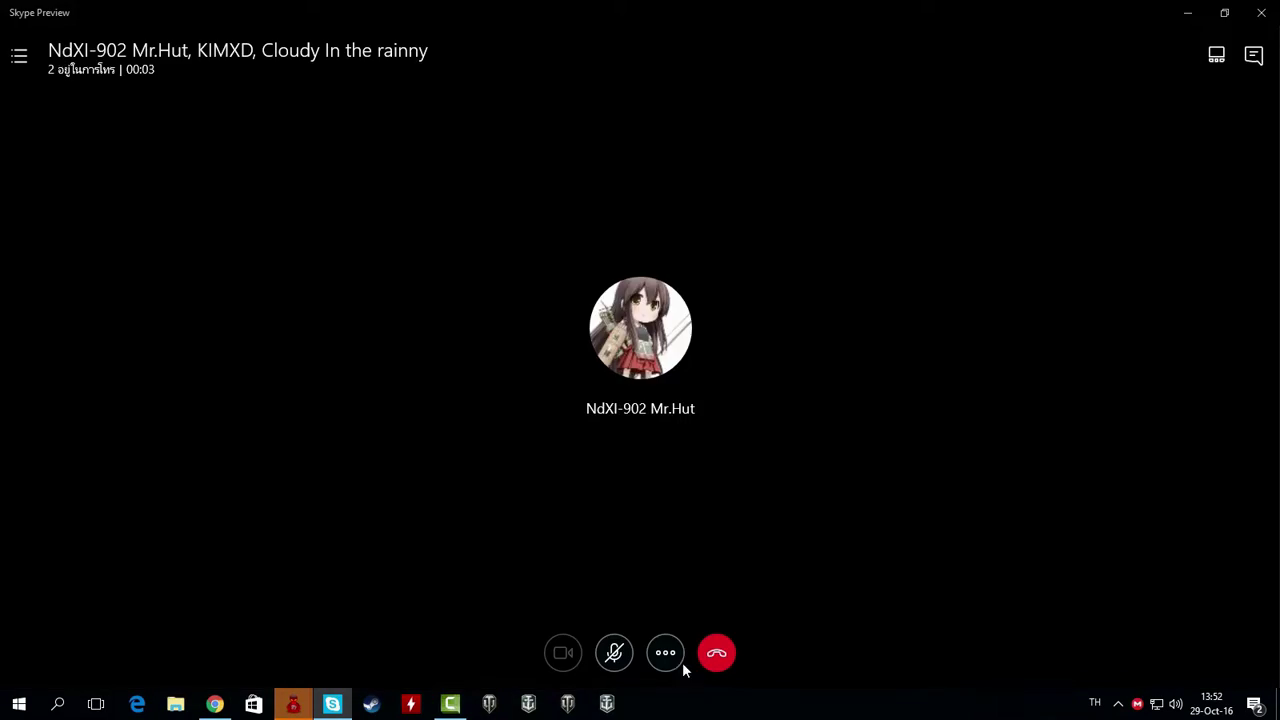
left_click(1187, 12)
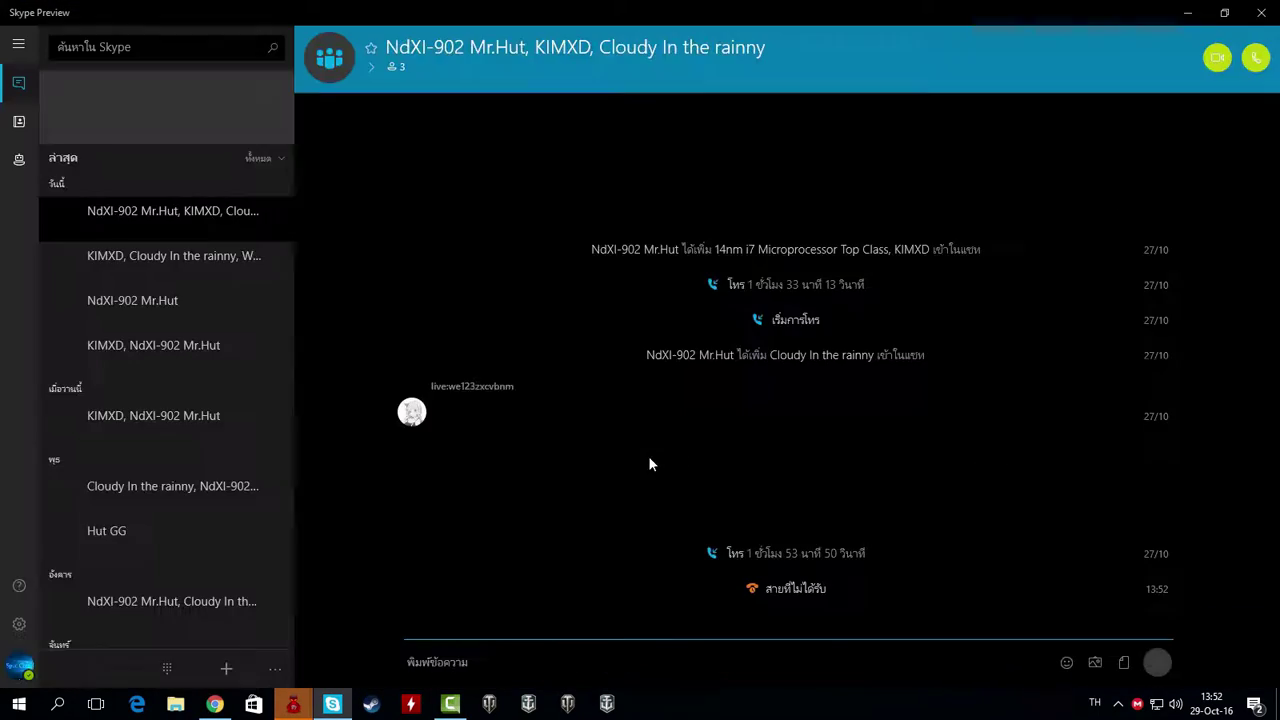
left_click(1256, 58)
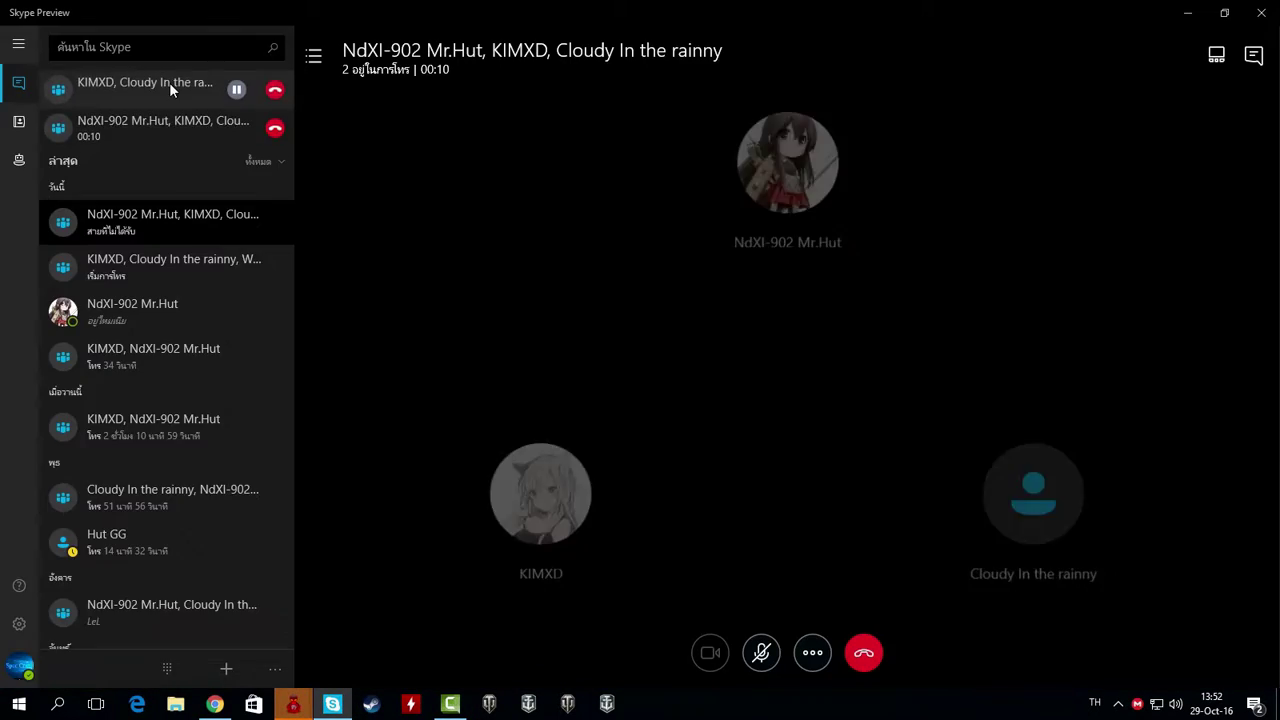
left_click(169, 82)
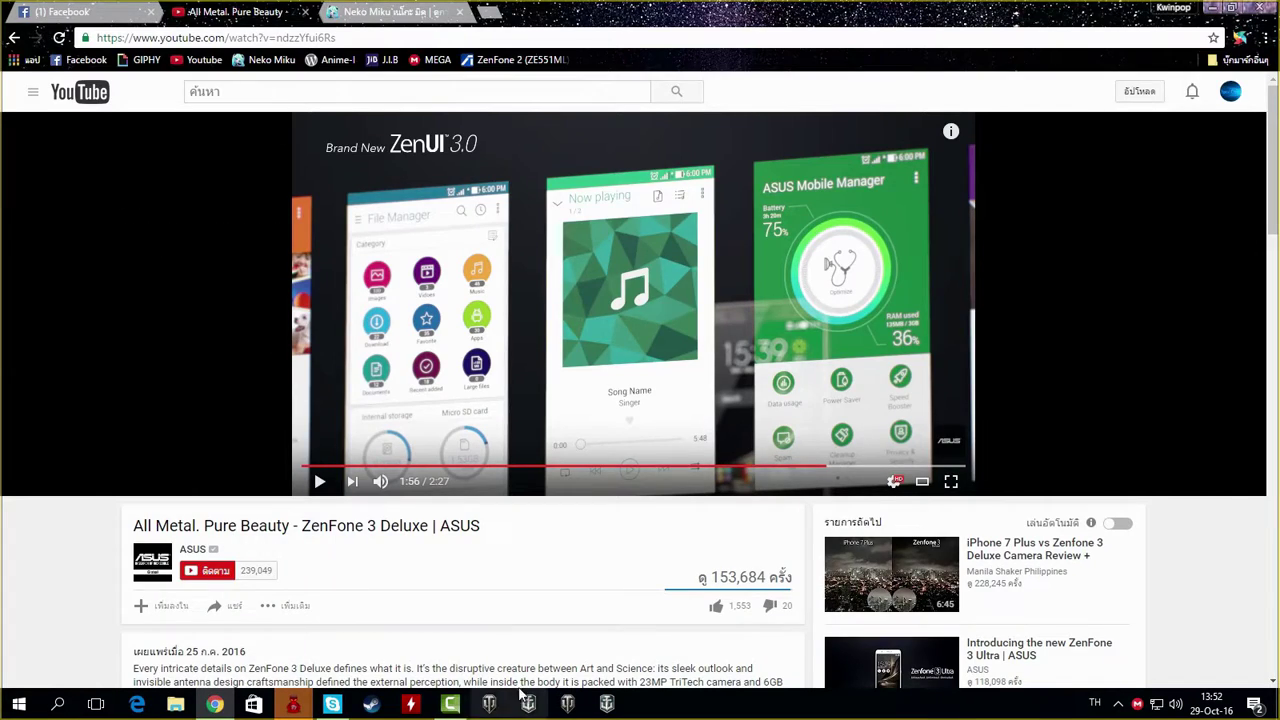
left_click(450, 704)
Split videoplayback (9).mp4 at its closing title card, at 4:29:56;12, and delete the remainder
left_click_drag(581, 682, 591, 682)
left_click(274, 540)
left_click(697, 582)
left_click(687, 595)
left_click(684, 512)
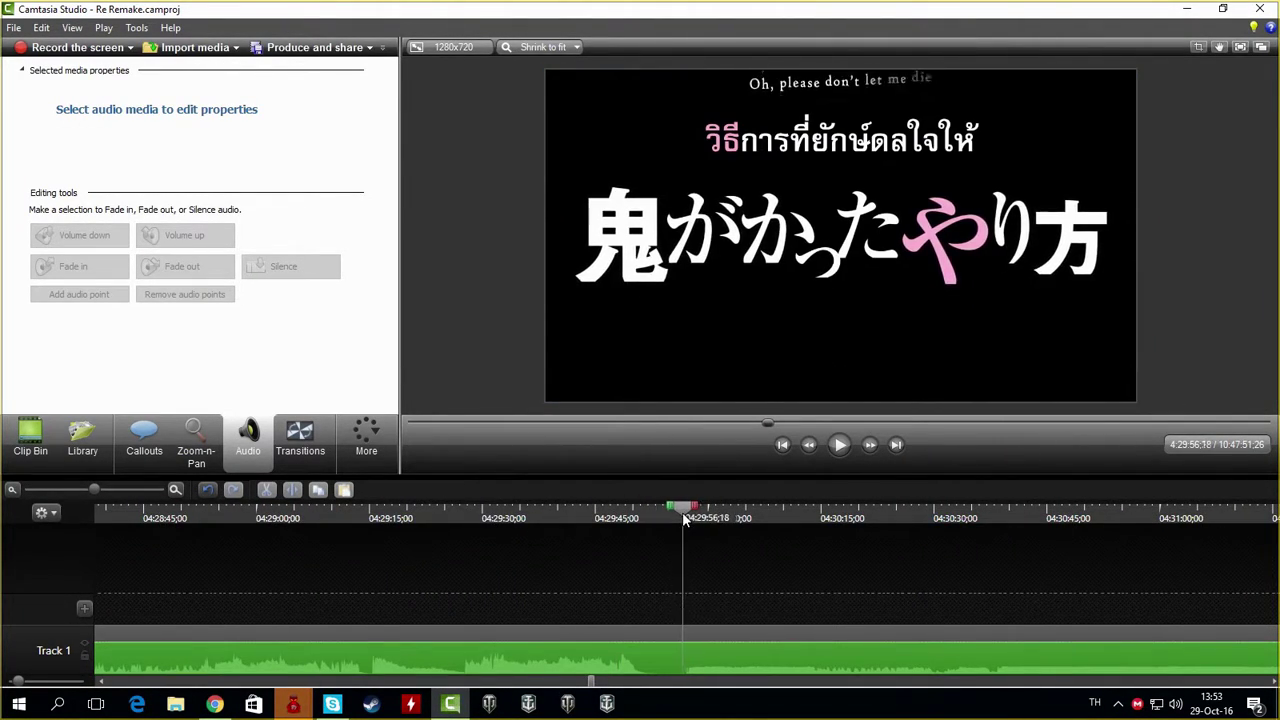
key("s")
left_click(832, 640)
left_click_drag(591, 682, 594, 684)
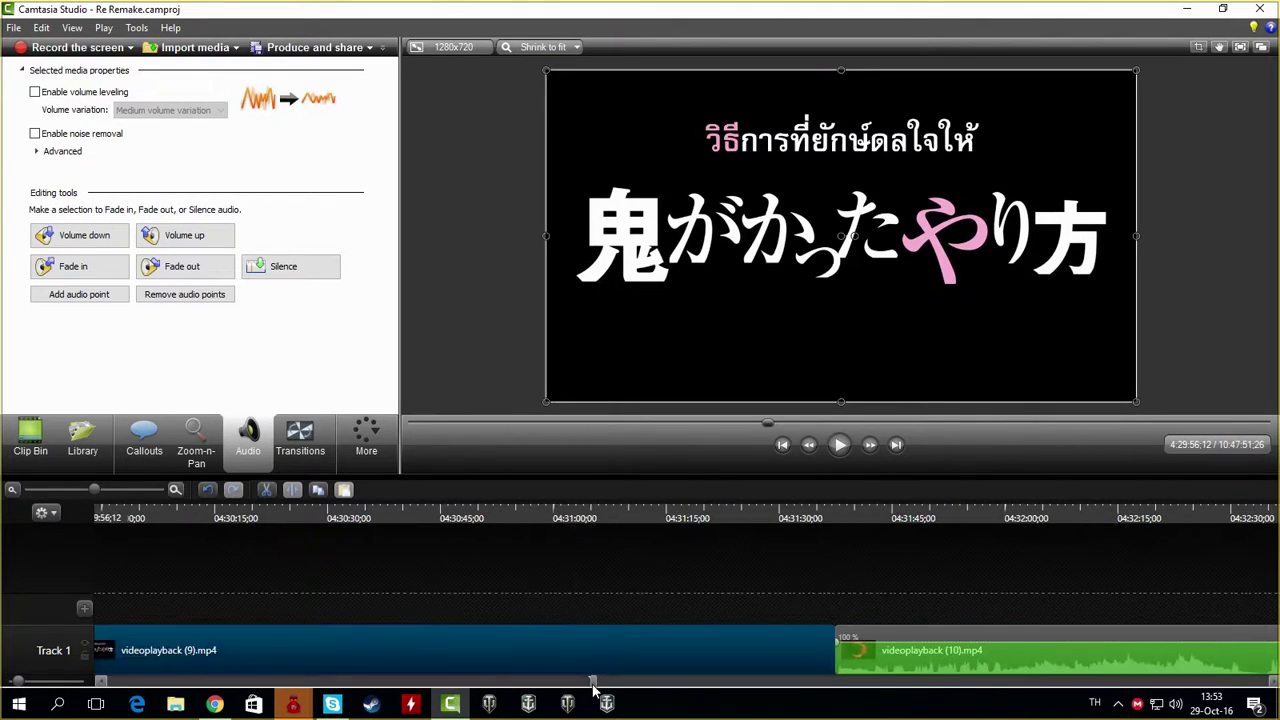
key("Delete")
Split the next episode clip on Track 1 near its end and delete the segment after the cut
left_click(871, 520)
scroll(805, 567, "down", 10)
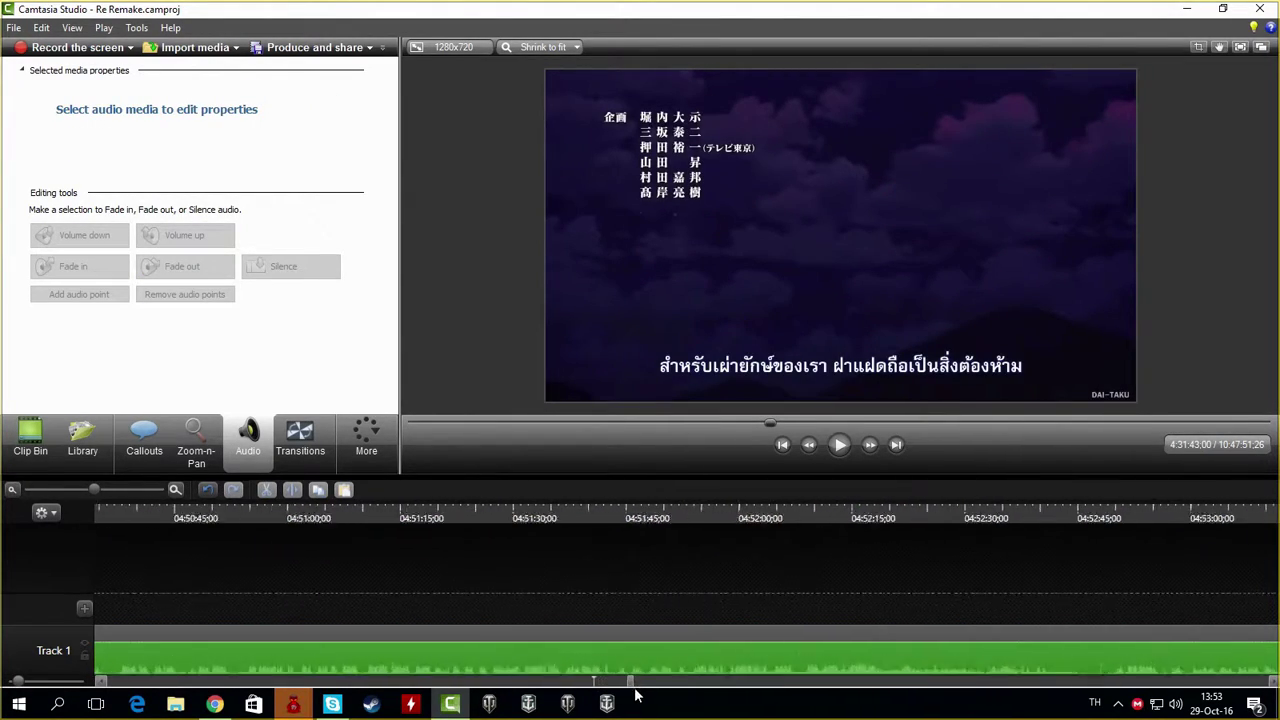
left_click_drag(928, 521, 1006, 668)
left_click(290, 489)
left_click(1048, 652)
key("Delete")
Split the clip before videoplayback (12).mp4 at the KADOKAWA sponsor card near 5:20:58 and delete its remainder
left_click_drag(641, 683, 682, 688)
left_click_drag(811, 511, 1009, 616)
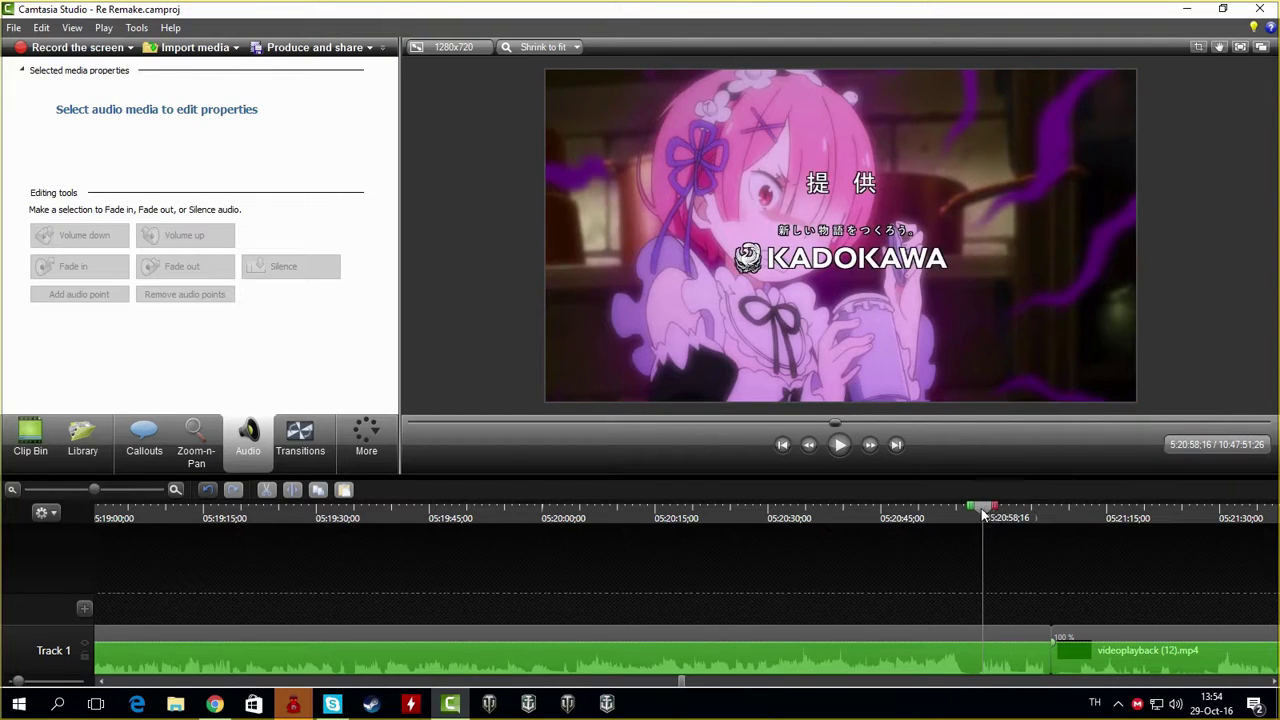
left_click_drag(981, 512, 978, 513)
left_click(653, 628)
key("s")
left_click(1015, 640)
key("Delete")
Split videoplayback (12).mp4 near its end and delete the segment after the cut
left_click(293, 704)
left_click_drag(976, 510, 1127, 562)
left_click_drag(682, 682, 686, 682)
left_click_drag(317, 510, 1265, 535)
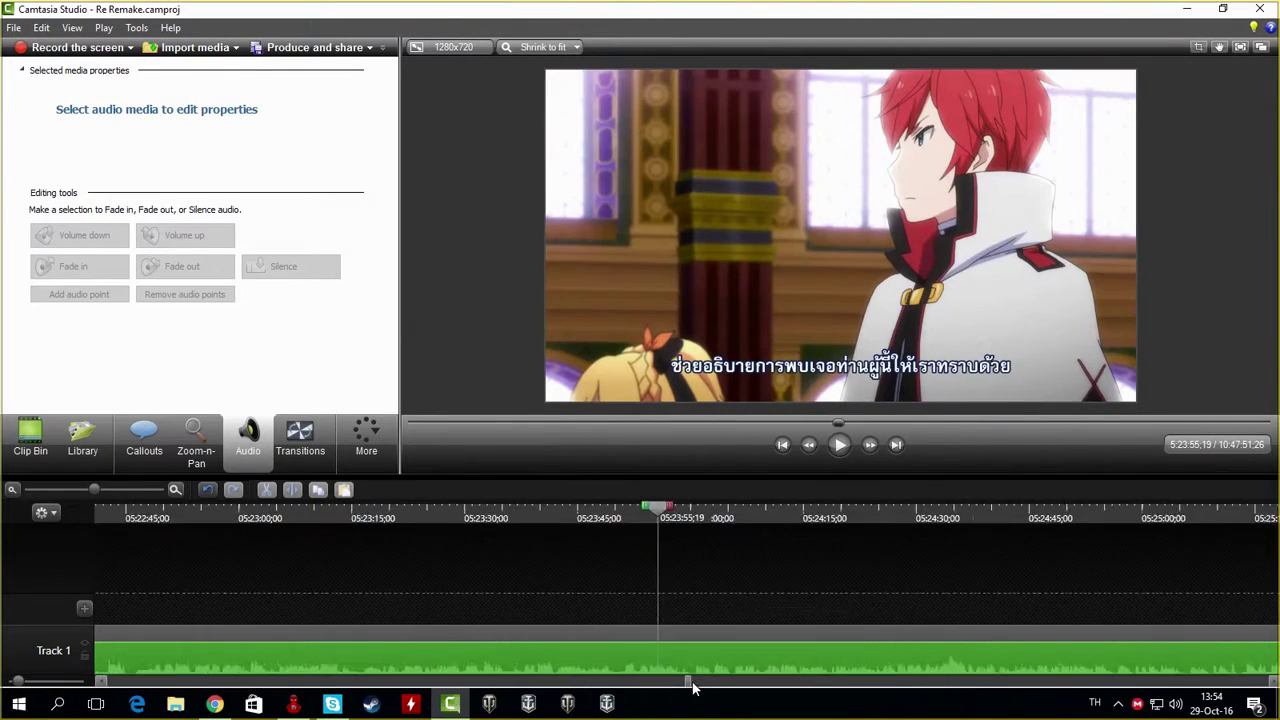
left_click_drag(718, 686, 726, 686)
left_click(543, 523)
left_click(803, 547)
left_click(824, 557)
key("Right")
key("Right")
key("Left")
key("Left")
key("Left")
left_click(700, 650)
left_click(292, 490)
left_click(832, 650)
key("Delete")
Split the clip before videoplayback (14).mp4 at the KADOKAWA sponsor card, near 6:36:13, and delete its remainder
left_click_drag(903, 517, 1171, 545)
left_click_drag(727, 683, 758, 697)
left_click_drag(710, 514, 1274, 682)
left_click_drag(777, 683, 820, 683)
left_click_drag(630, 513, 561, 533)
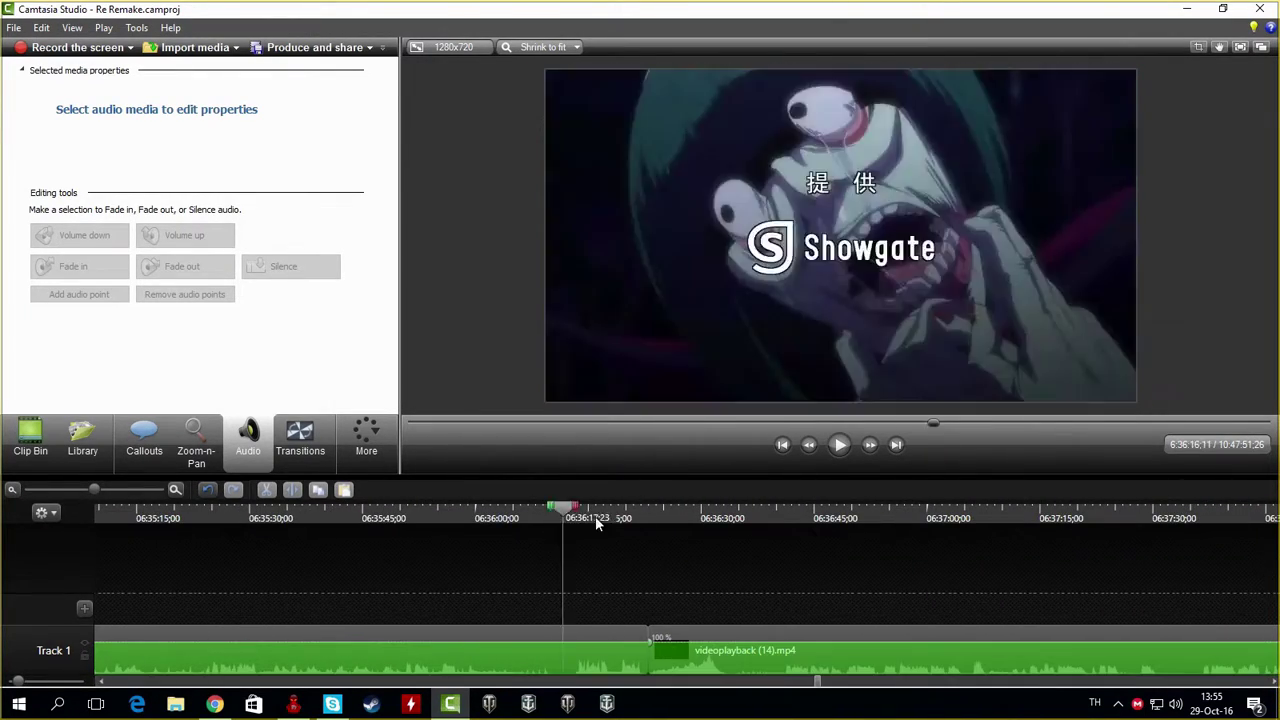
key("Left")
key("Left")
key("Left")
key("Left")
key("Left")
key("Left")
key("Left")
key("Left")
key("Left")
key("Left")
key("Left")
key("Left")
key("Left")
key("Left")
key("Left")
key("Left")
key("Left")
key("Left")
key("Left")
key("Left")
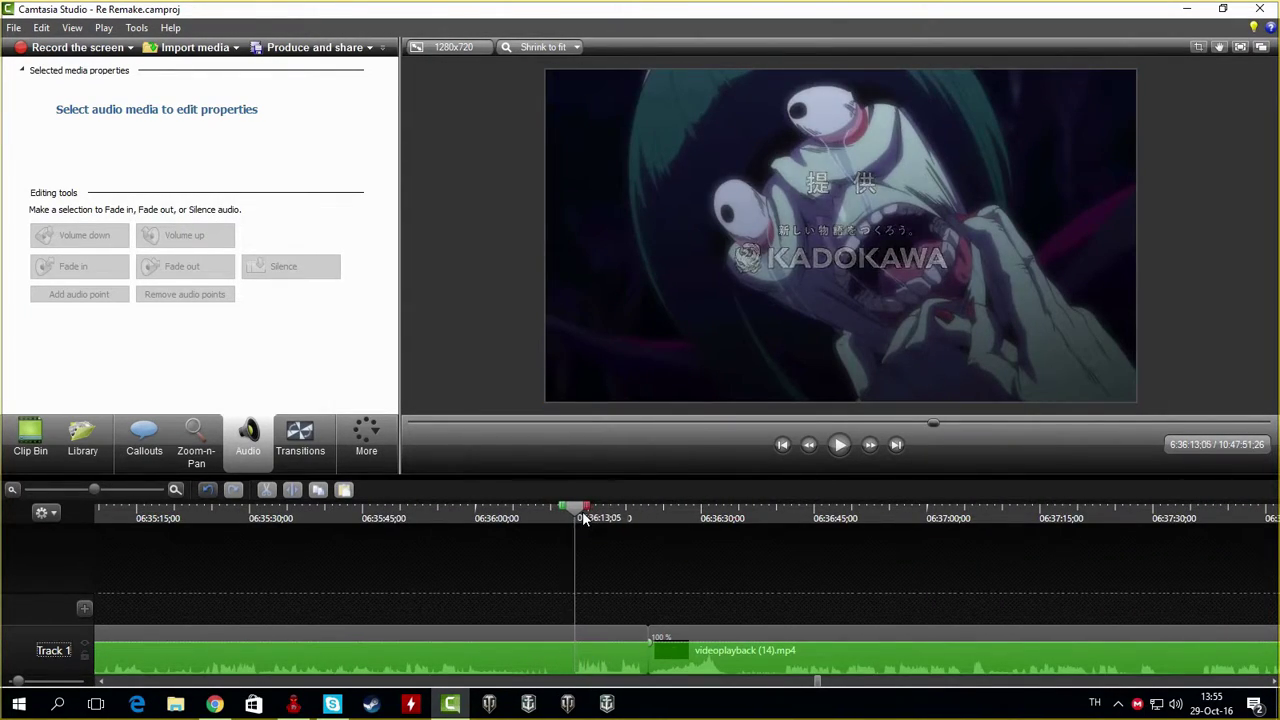
key("Right")
left_click(598, 634)
key("s")
left_click(623, 635)
key("Delete")
Split videoplayback (14).mp4 at the end of its TV Tokyo logo, near 6:36:32, and delete the opening segment
left_click(716, 531)
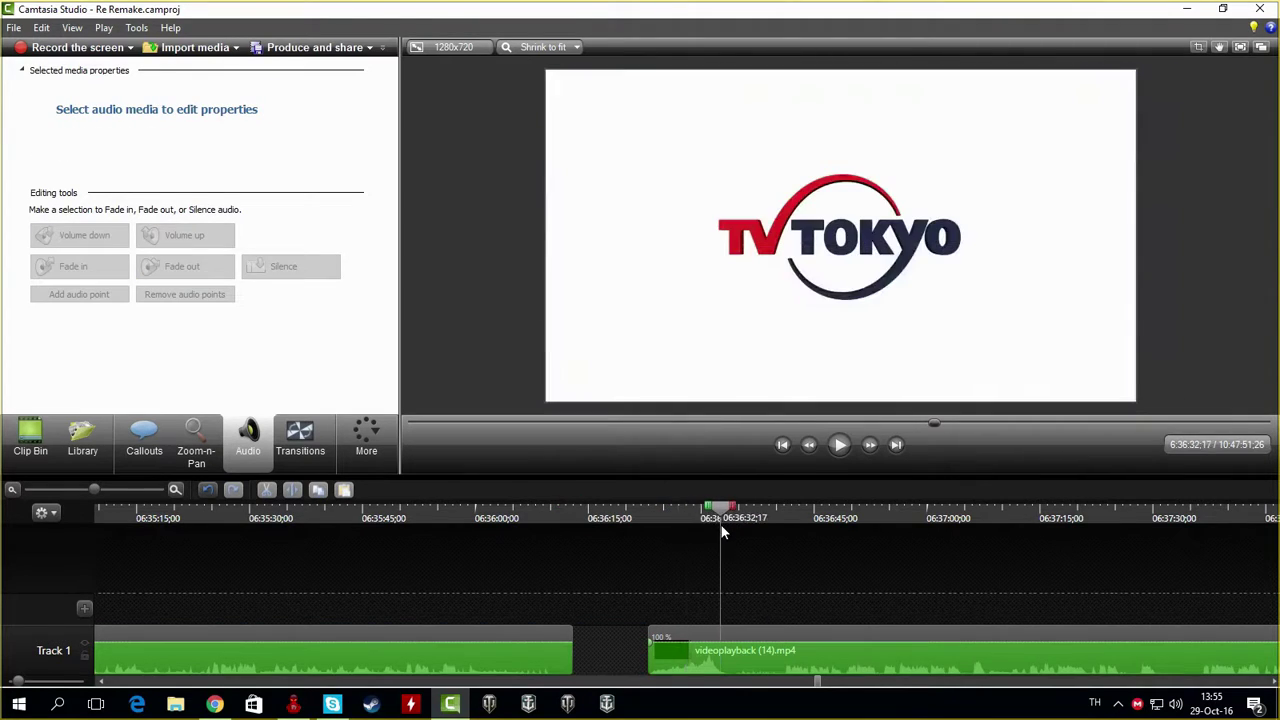
mouse_move(728, 514)
left_mouse_down()
mouse_move(845, 534)
mouse_move(717, 532)
left_mouse_up()
key("Left")
key("Right")
left_click(673, 633)
left_click(292, 490)
left_click(701, 637)
key("Delete")
Split videoplayback (14).mp4 at the black frame at 6:59:28;22 and delete everything up to the next clip
left_click_drag(818, 683, 860, 688)
left_click_drag(952, 525, 366, 600)
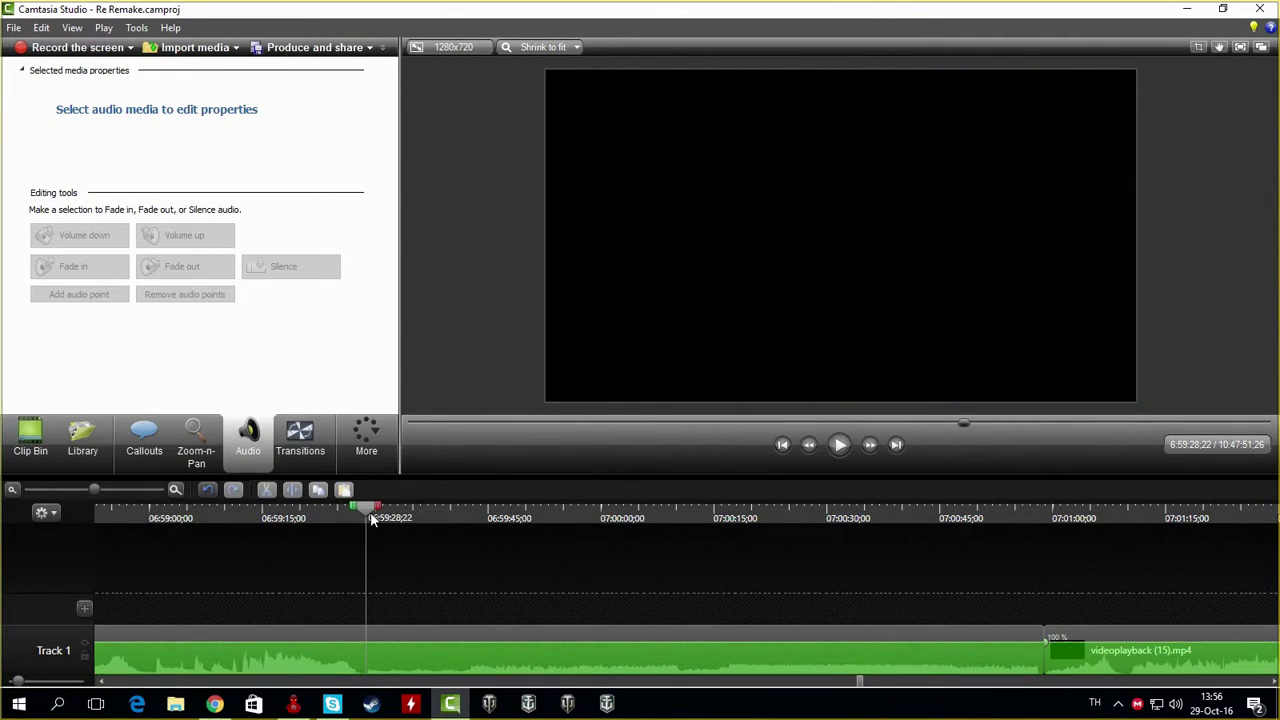
left_click(397, 632)
key("Delete")
Split videoplayback (15).mp4 at 7:01:09;25 and delete its opening segment
left_click_drag(1116, 512, 1125, 511)
key("s")
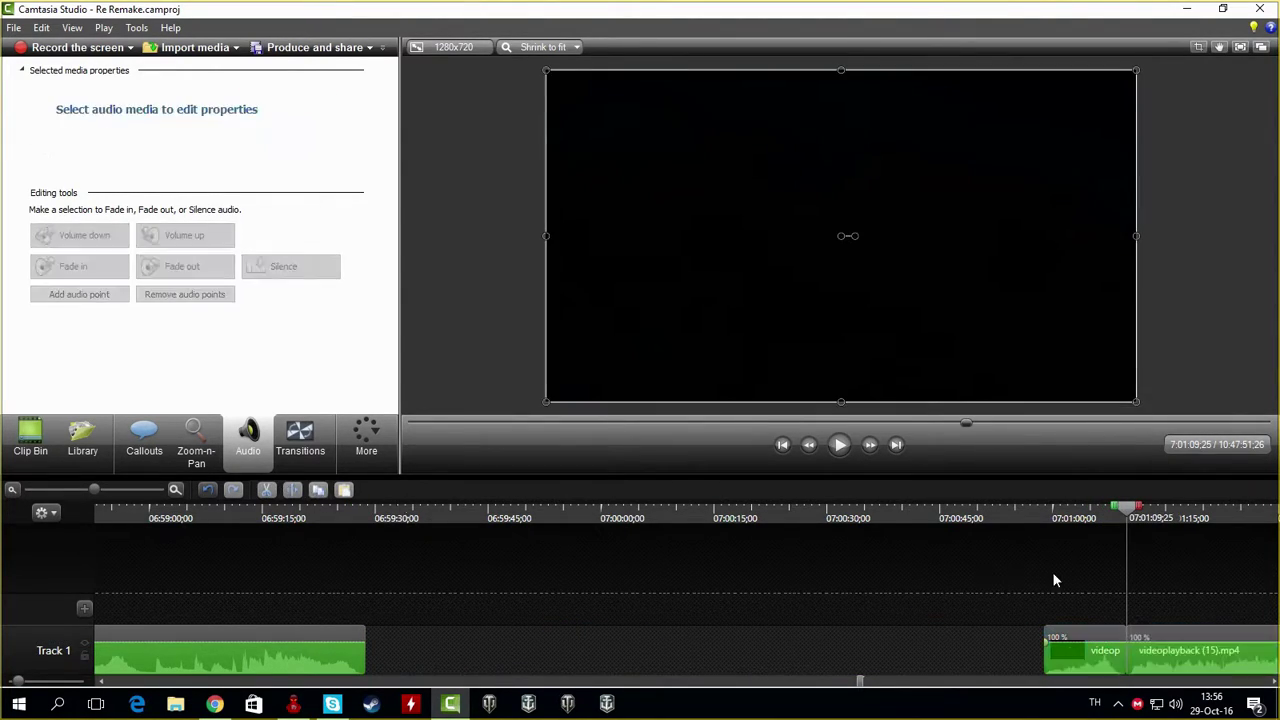
left_click(1071, 636)
key("Delete")
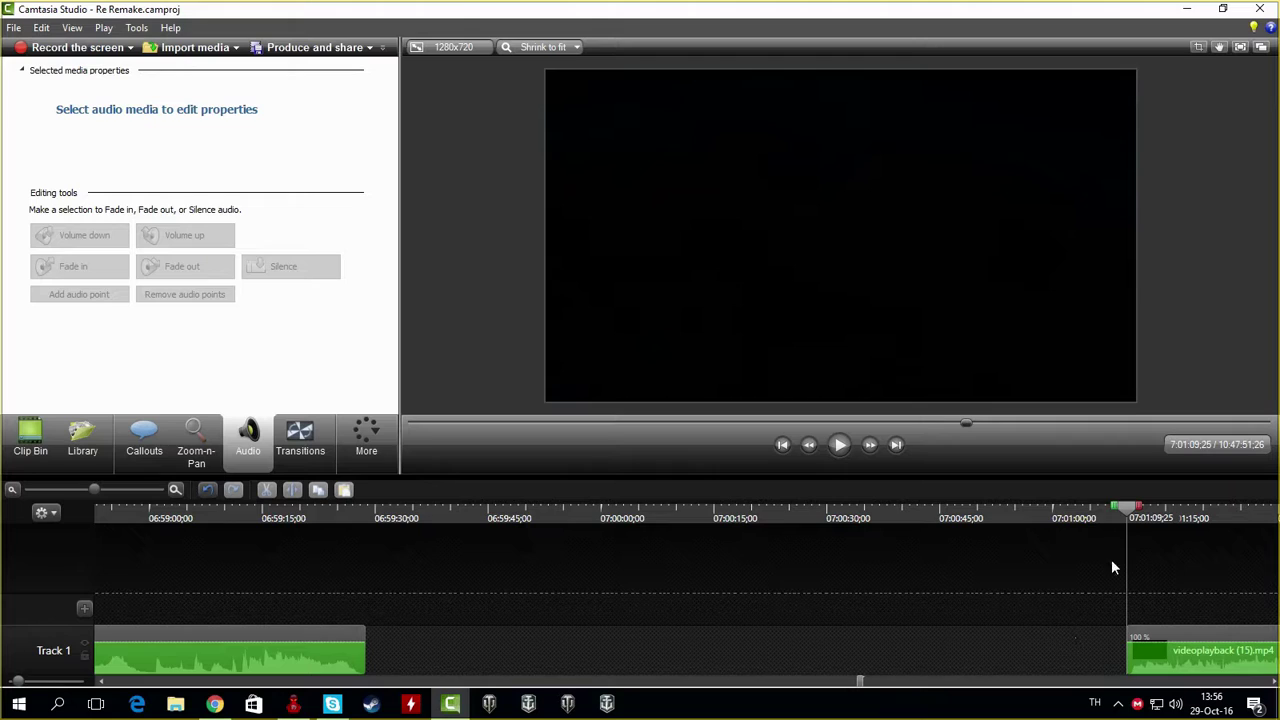
Split videoplayback (16).mp4 at 7:25:45;22 and delete its opening segment
key("space")
left_click_drag(861, 682, 898, 688)
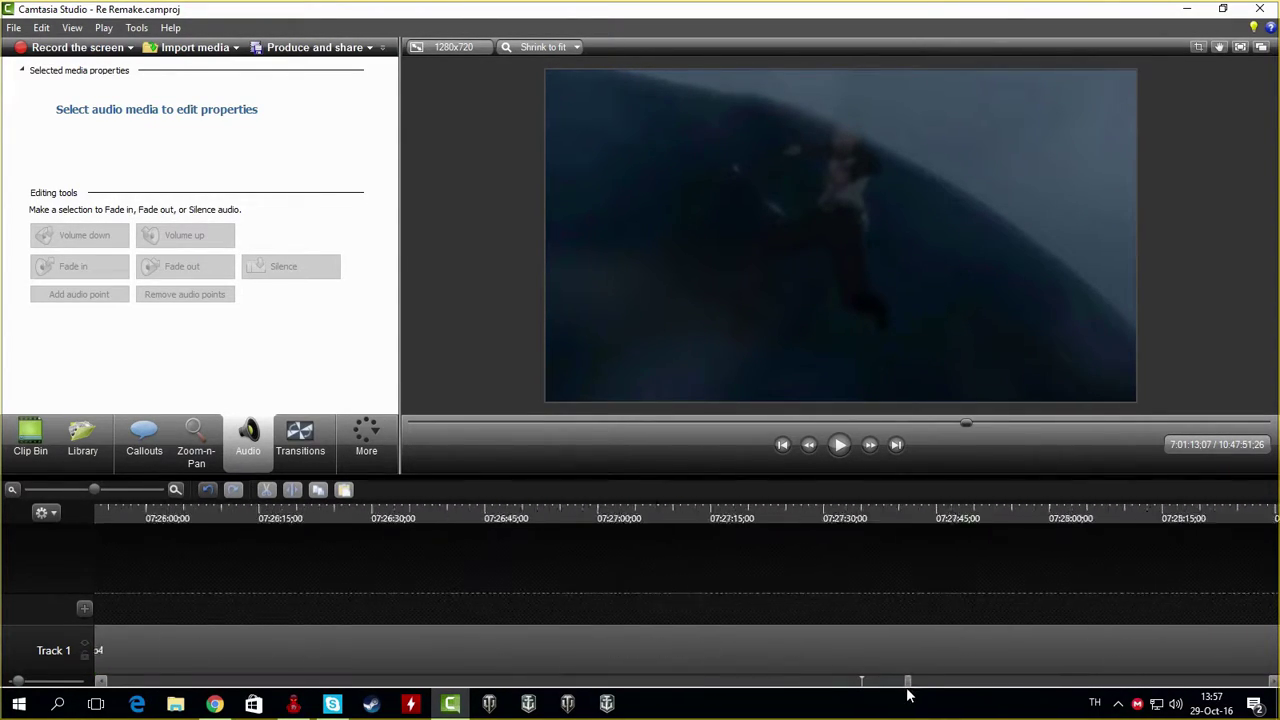
left_click_drag(861, 515, 1043, 510)
left_click(1040, 655)
key("s")
key("Delete")
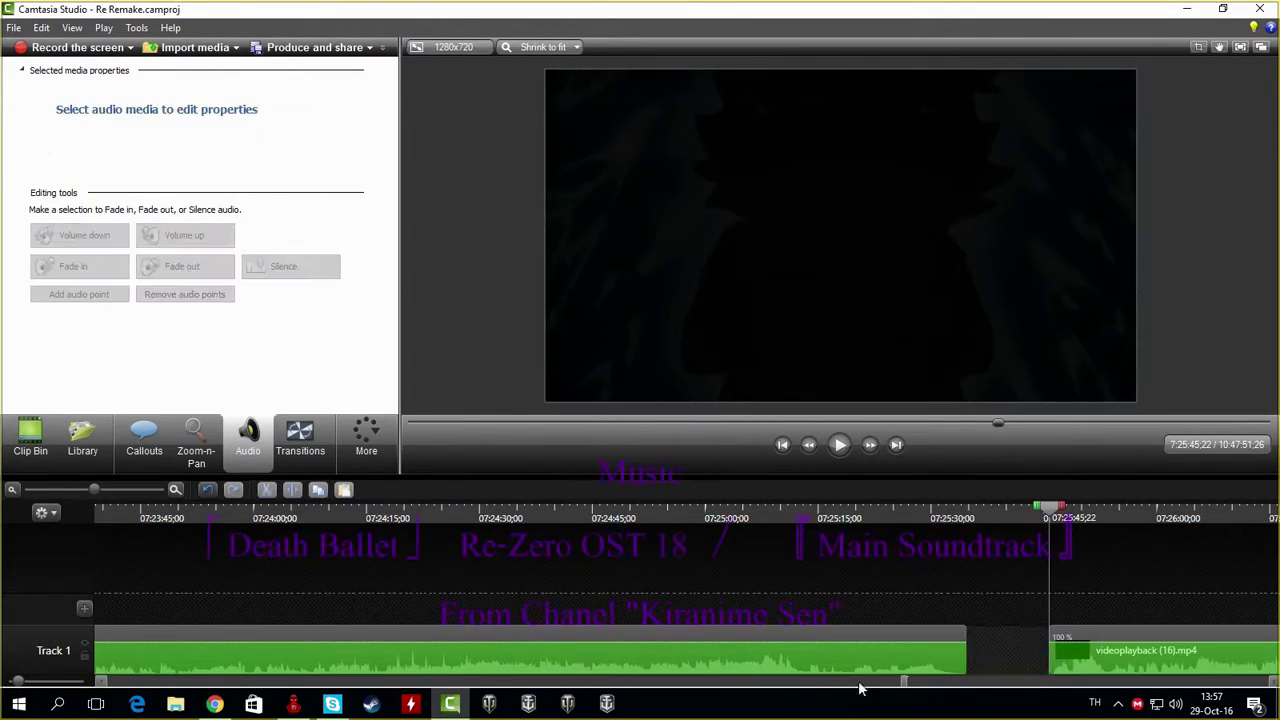
Split videoplayback (17).mp4 right after its opening credits card, at 7:51:35;26, and preview from the cut
left_click_drag(904, 681, 907, 681)
left_click_drag(527, 517, 1034, 580)
left_click_drag(908, 681, 953, 687)
left_click_drag(1062, 519, 1160, 652)
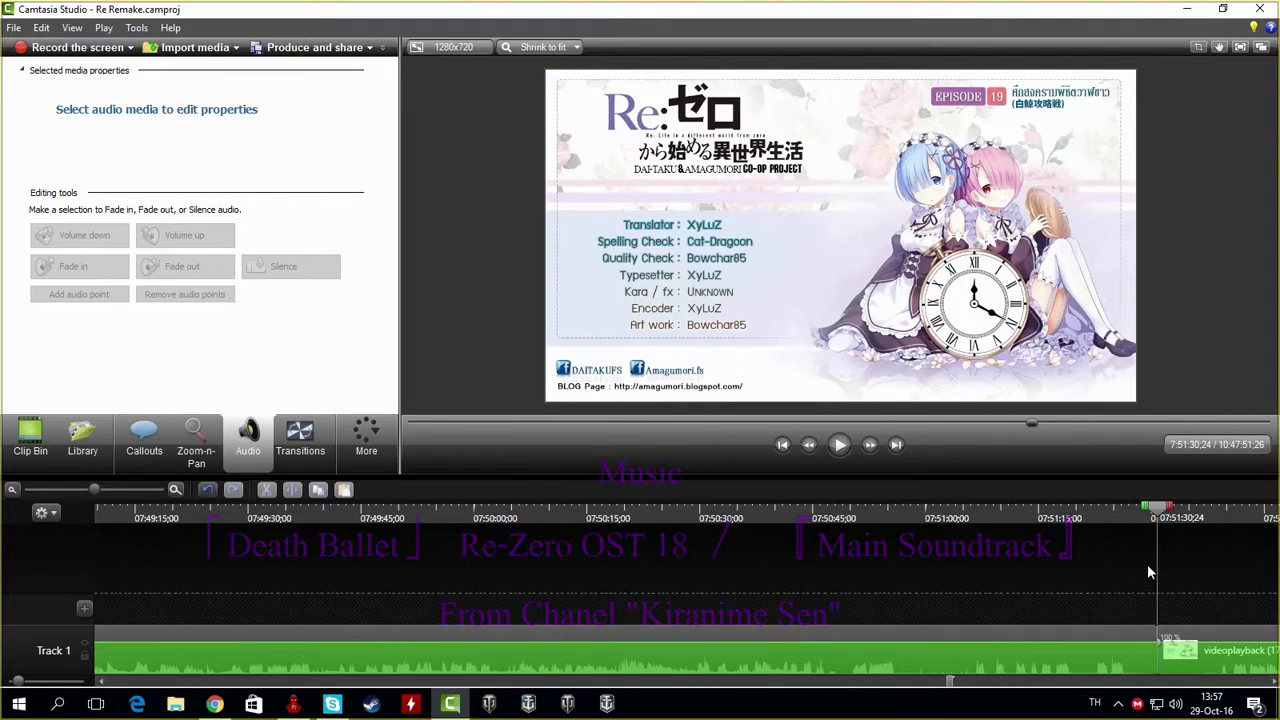
left_click_drag(953, 685, 955, 685)
left_click_drag(553, 512, 595, 512)
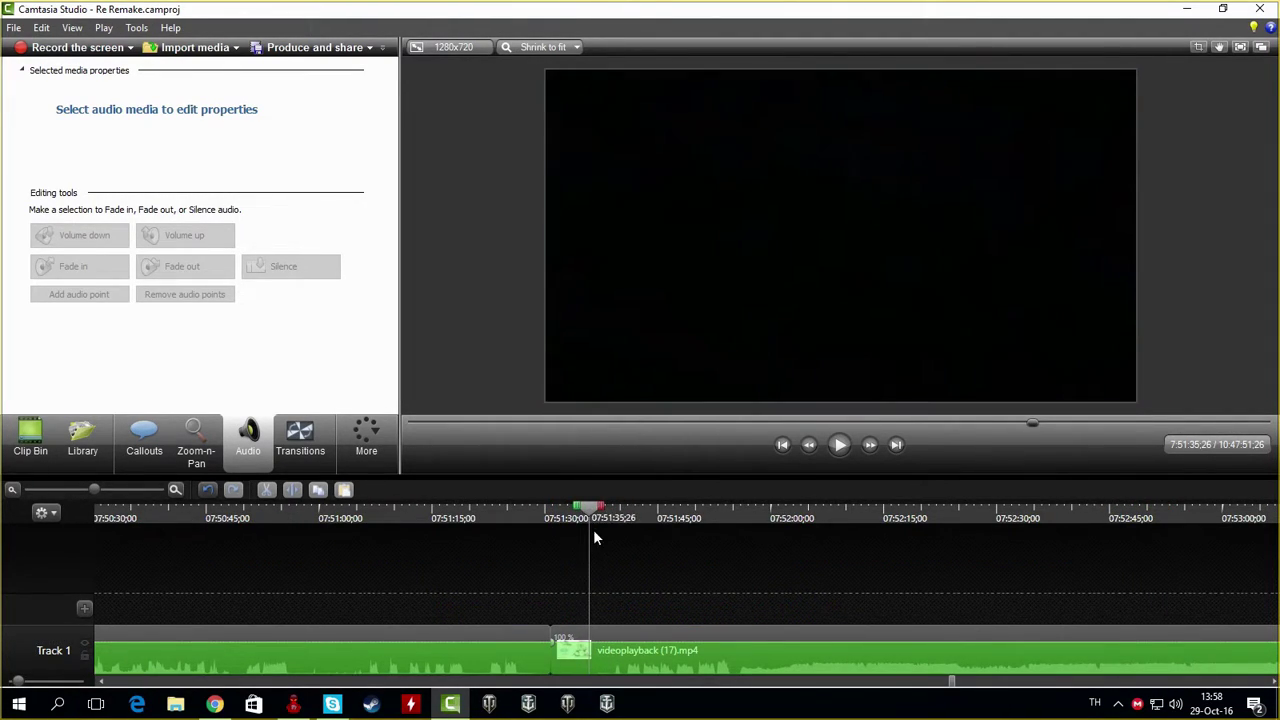
left_click(697, 640)
key("s")
left_click(840, 445)
Split videoplayback (17).mp4 near its end and delete the segment after the cut
left_click_drag(603, 508, 988, 511)
left_click_drag(953, 682, 996, 685)
left_click_drag(486, 512, 573, 563)
left_click(545, 630)
key("s")
left_click(591, 634)
key("Delete")
Split videoplayback (18).mp4 after its opening card, delete the opening segment, and preview the episode
left_click_drag(651, 515, 1211, 571)
key("space")
key("space")
left_click(740, 638)
left_click(292, 490)
left_click(670, 636)
key("Delete")
left_click(840, 446)
Split videoplayback (18).mp4 at its closing title card, at 8:39:30;28, and delete the remainder
left_click_drag(998, 684, 1037, 683)
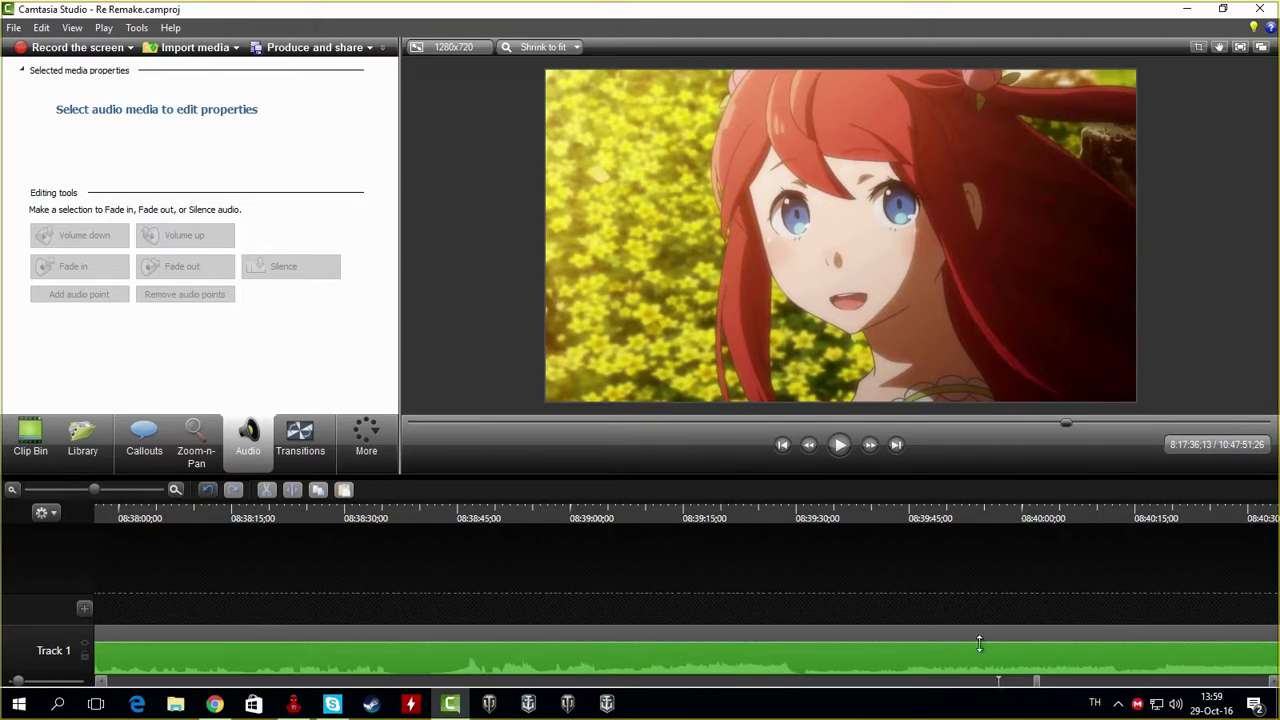
left_click(801, 518)
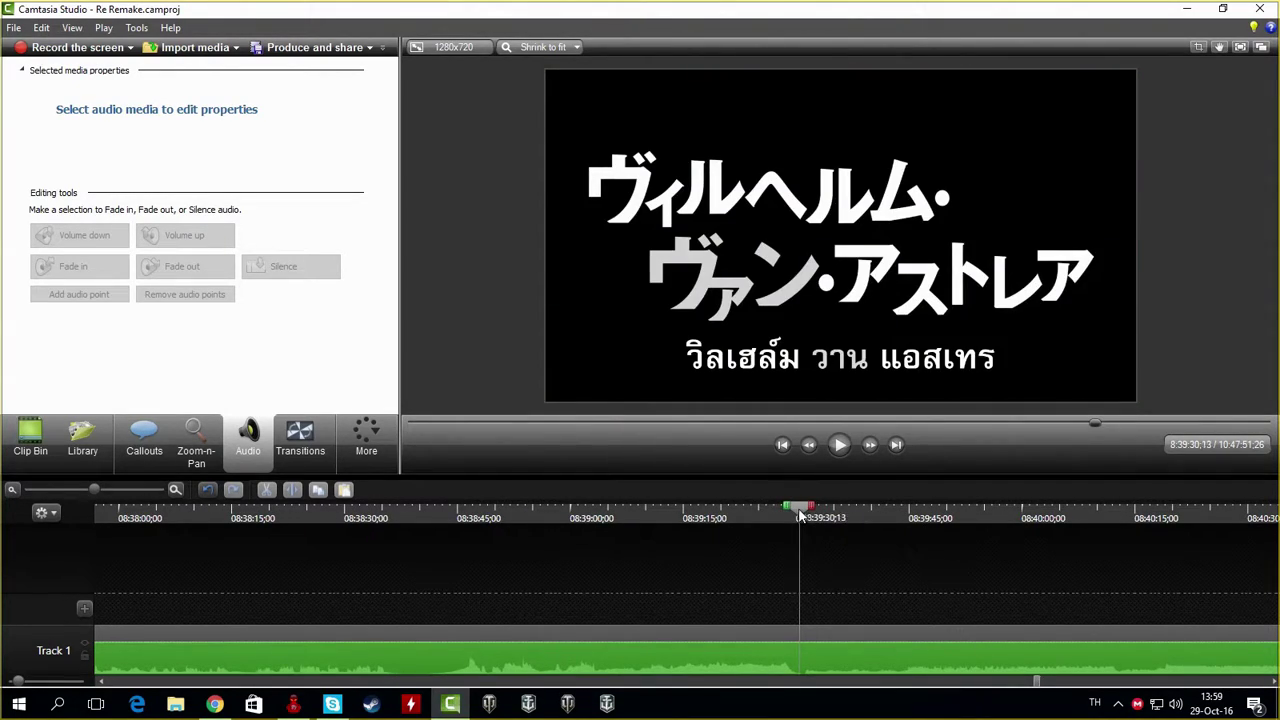
left_click_drag(800, 514, 803, 514)
left_click(770, 652)
left_click(292, 490)
left_click(965, 660)
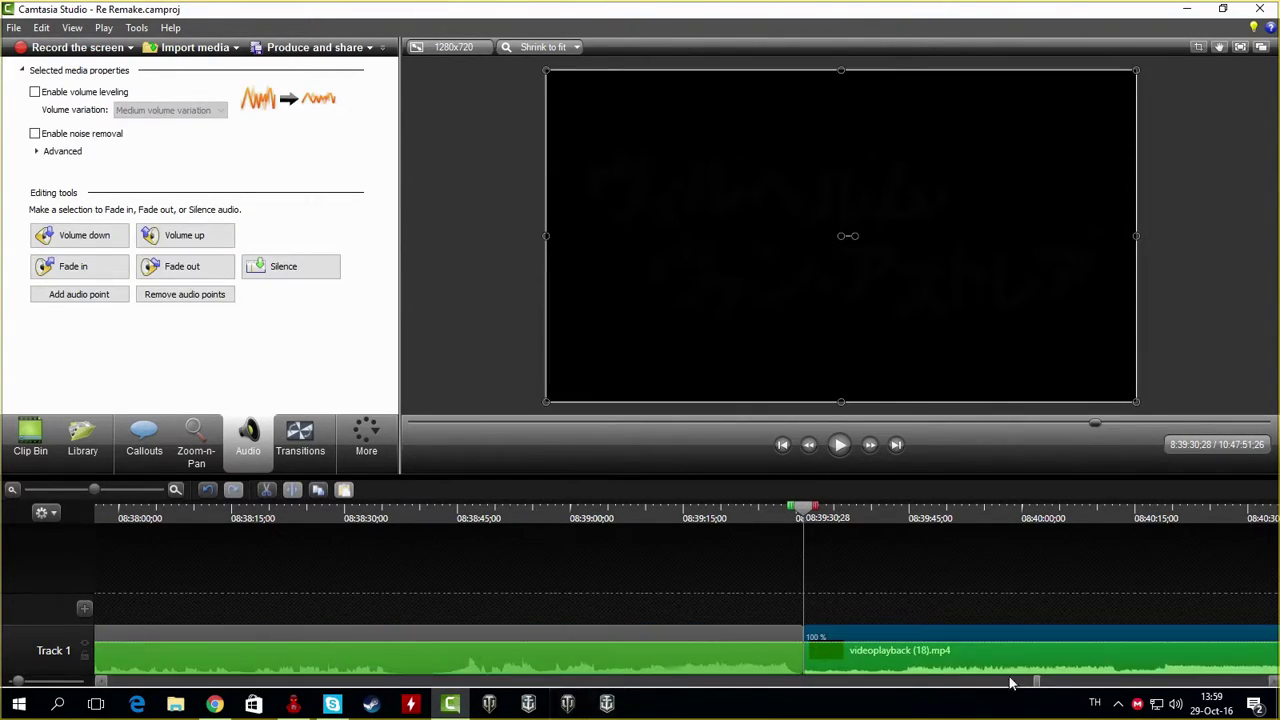
key("Delete")
Split videoplayback (19).mp4 at 8:41:16;04 and delete its opening credits card
left_click_drag(1036, 682, 1041, 683)
mouse_move(590, 517)
left_mouse_down()
mouse_move(580, 523)
mouse_move(587, 513)
left_mouse_up()
left_click(567, 650)
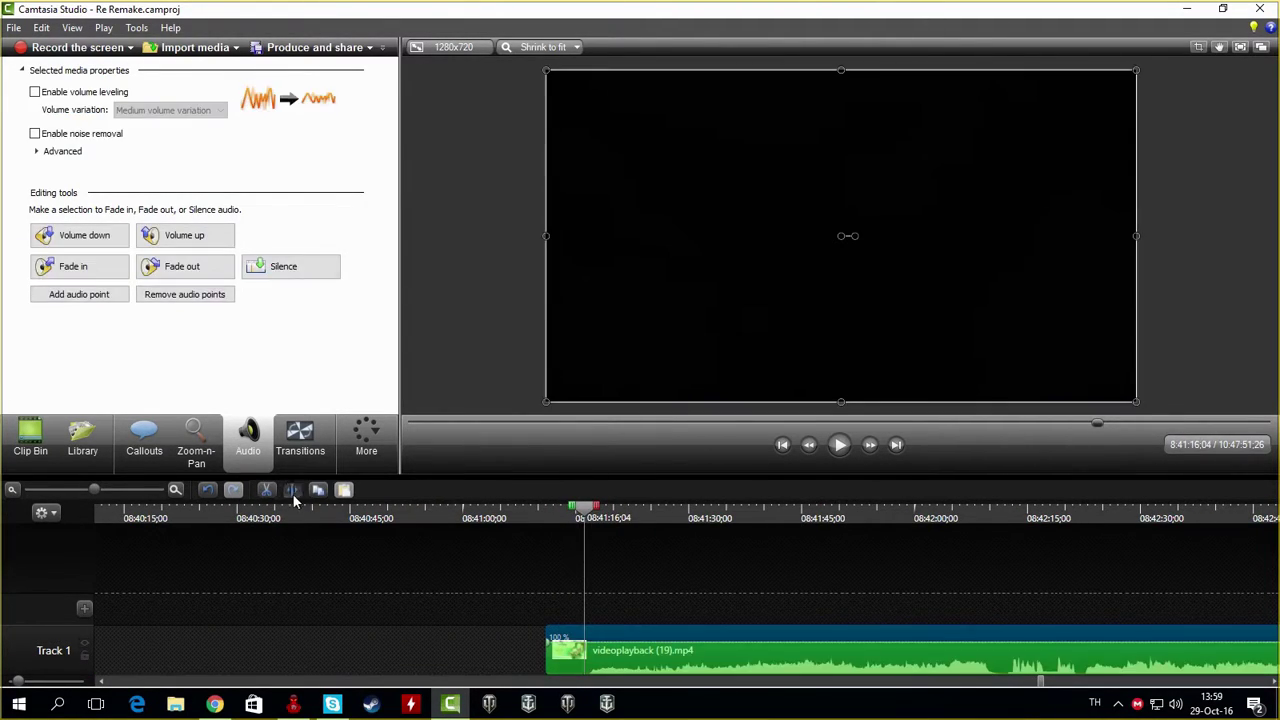
left_click(293, 491)
key("Delete")
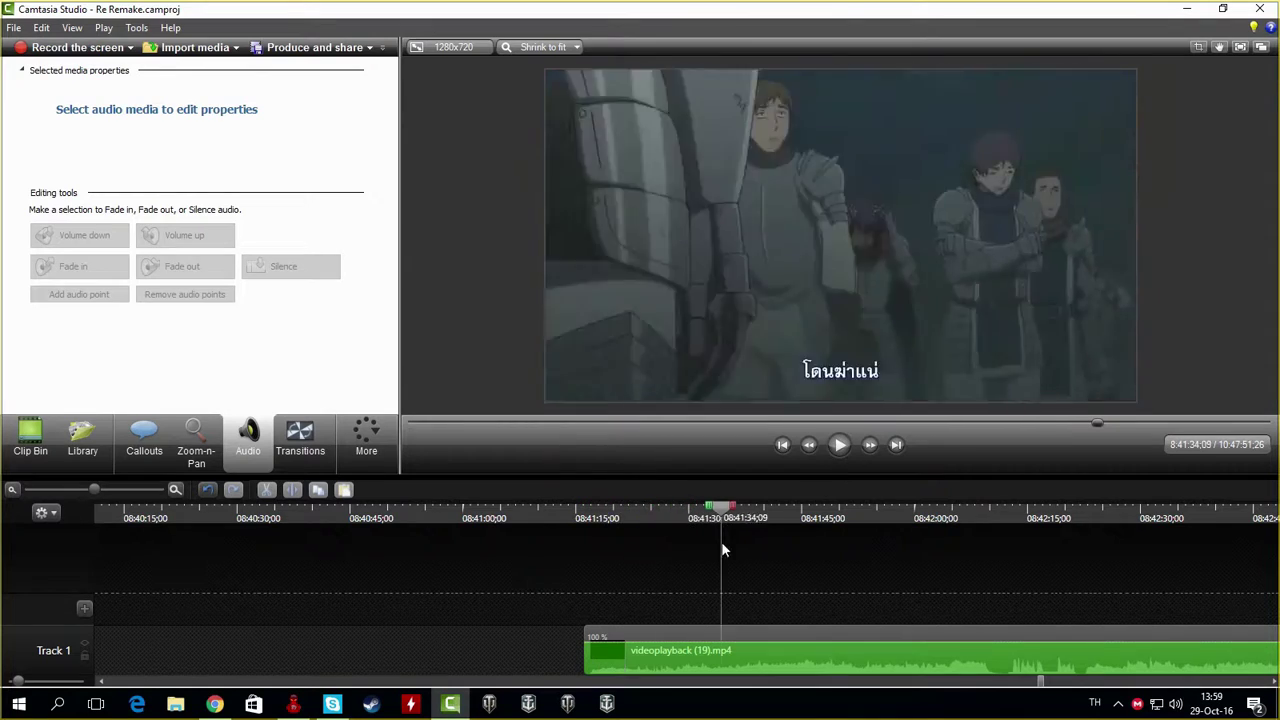
Split videoplayback (19).mp4 shortly before videoplayback (20).mp4 and delete the remainder after the cut
left_click_drag(1043, 683, 1085, 688)
left_click_drag(885, 515, 1178, 514)
left_click(1080, 652)
left_click(293, 490)
left_click(1212, 652)
key("Delete")
Split videoplayback (20).mp4 right after its Episode 22 credits card and delete the opening segment
mouse_move(1083, 682)
left_mouse_down()
mouse_move(1107, 689)
mouse_move(1084, 683)
left_mouse_up()
left_click(905, 519)
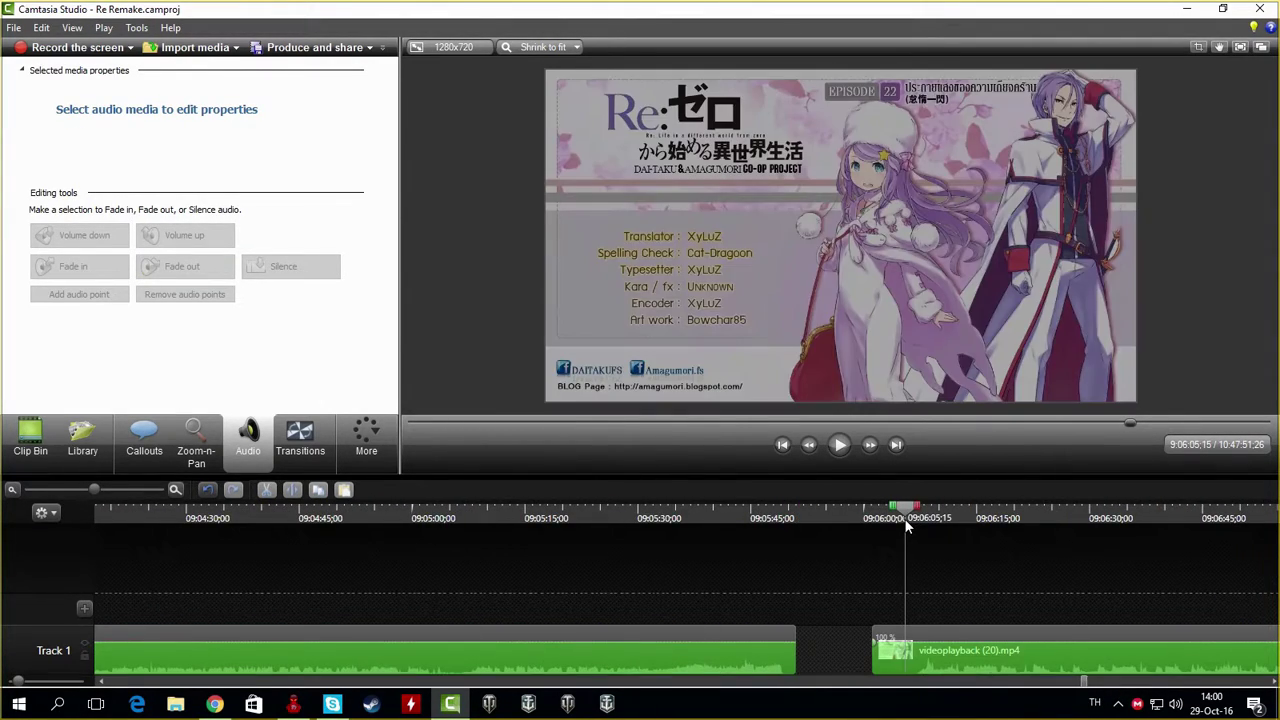
left_click(912, 510)
left_click(884, 645)
left_click(294, 490)
left_click(880, 641)
key("Delete")
Split videoplayback (20).mp4 at the white frame at 9:29:10;24 and delete everything up to the next clip
left_click_drag(1085, 682, 1089, 685)
left_click_drag(111, 510, 1230, 620)
left_click_drag(956, 528, 220, 563)
left_click_drag(221, 513, 333, 520)
left_click_drag(328, 523, 323, 518)
left_click(300, 634)
key("s")
key("Delete")
Apply an audio fade-out to the end of the episode clip before videoplayback (21).mp4
left_click(298, 636)
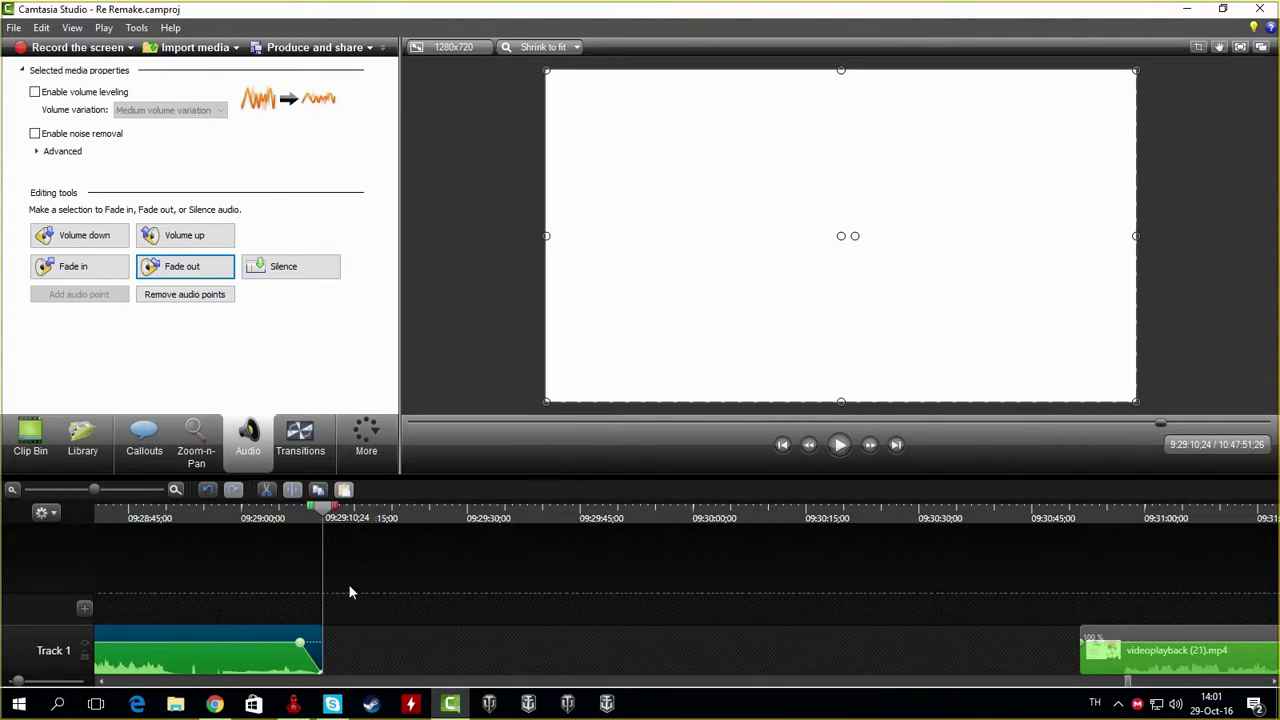
scroll(600, 520, "up", 5)
left_click_drag(674, 518, 1122, 590)
left_click_drag(1085, 682, 1127, 687)
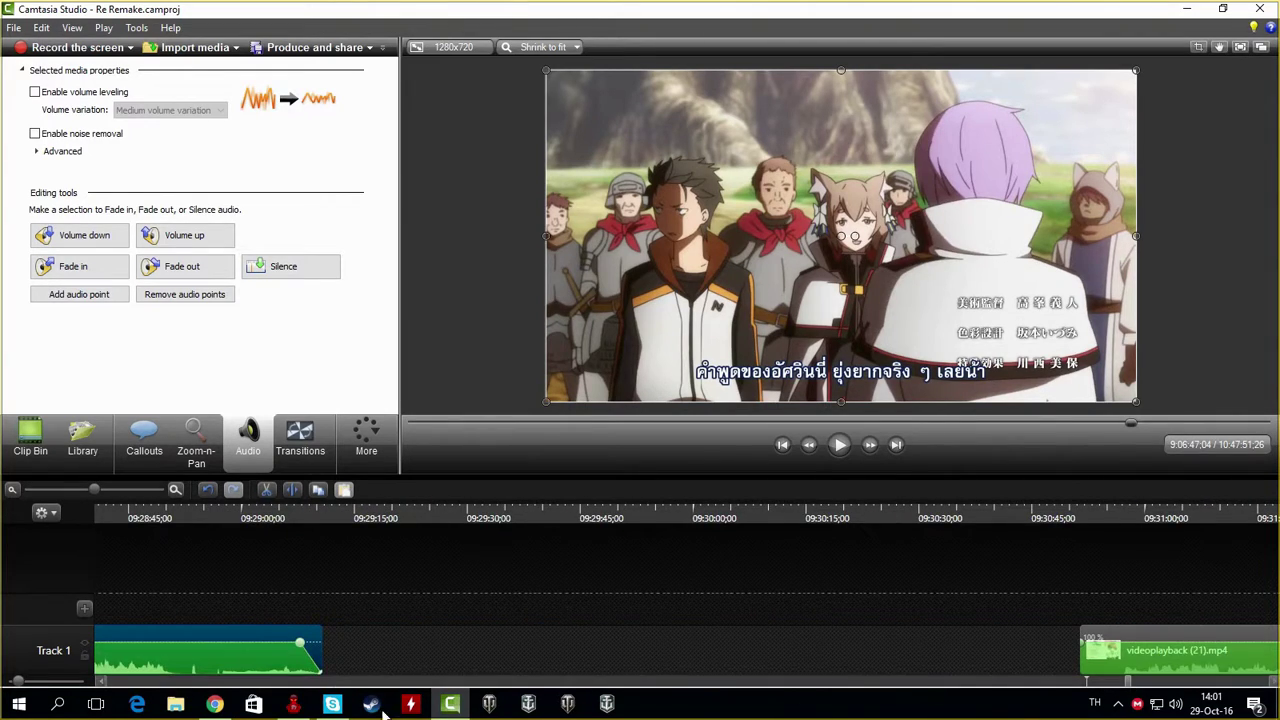
Minimize the open windows, launch a program from the desktop, and return to Camtasia Studio
left_click(1187, 9)
left_click(1187, 9)
double_click(1237, 658)
left_click(450, 704)
Split videoplayback (21).mp4 after its opening credits card and delete the opening segment
mouse_move(1108, 511)
left_mouse_down()
mouse_move(1133, 511)
mouse_move(1118, 513)
left_mouse_up()
left_click(292, 489)
left_click(1104, 645)
key("Delete")
Split videoplayback (21).mp4 shortly before videoplayback (22).mp4 and delete the remainder
left_click_drag(1128, 681, 1175, 691)
left_click_drag(375, 512, 640, 510)
left_click(293, 490)
left_click(682, 646)
key("Delete")
Trim the start of videoplayback (22).mp4 to 9:55:46;20 to remove its opening card, and preview the result
left_click(763, 518)
left_click_drag(761, 516, 758, 524)
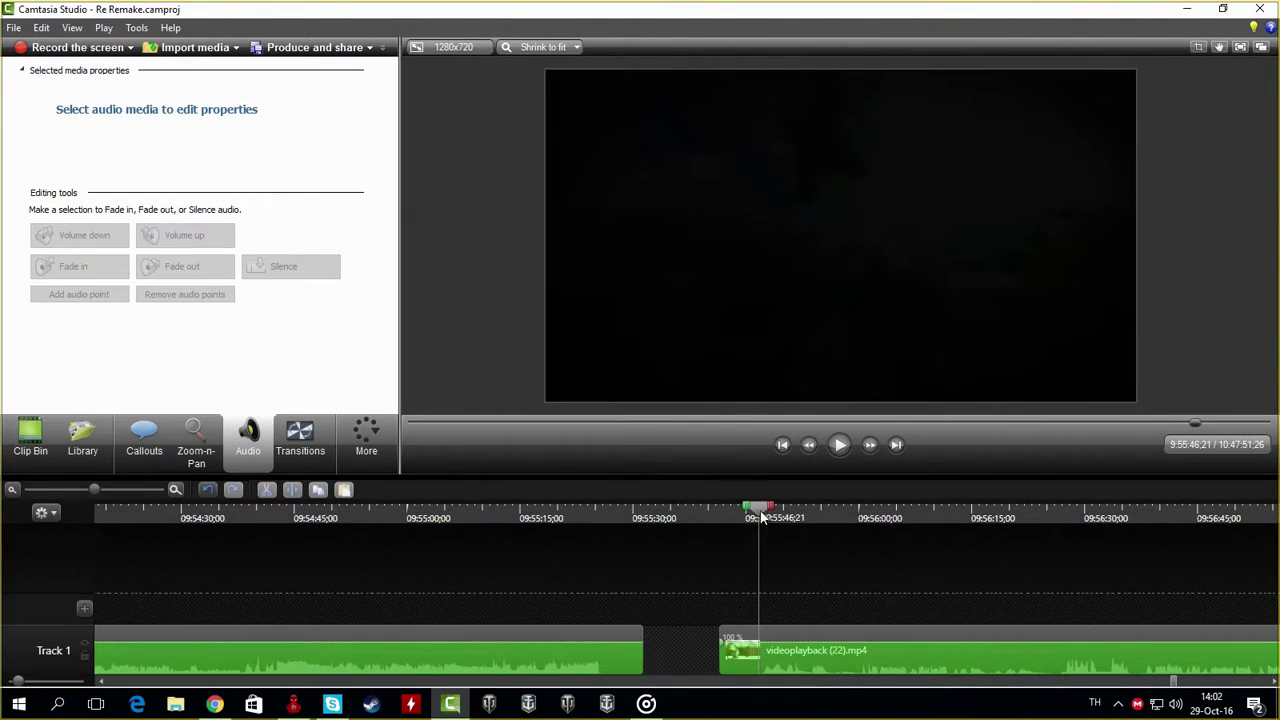
left_click_drag(745, 652, 782, 652)
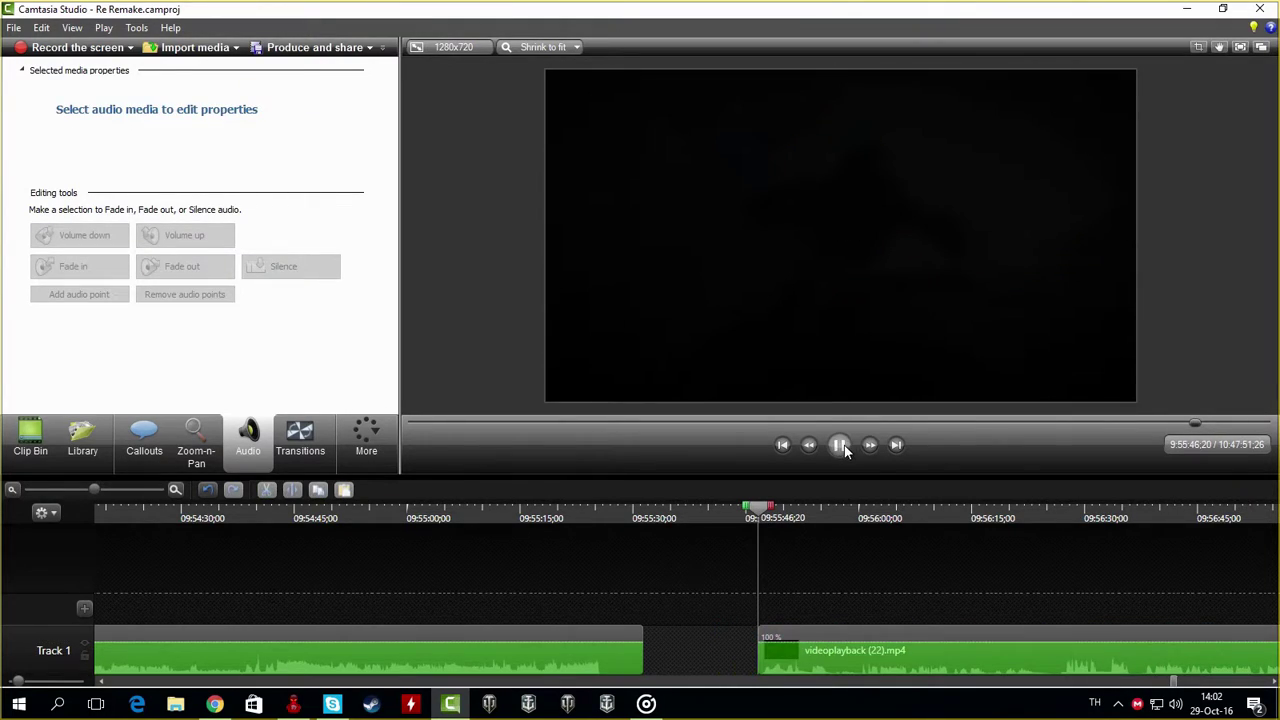
left_click(839, 444)
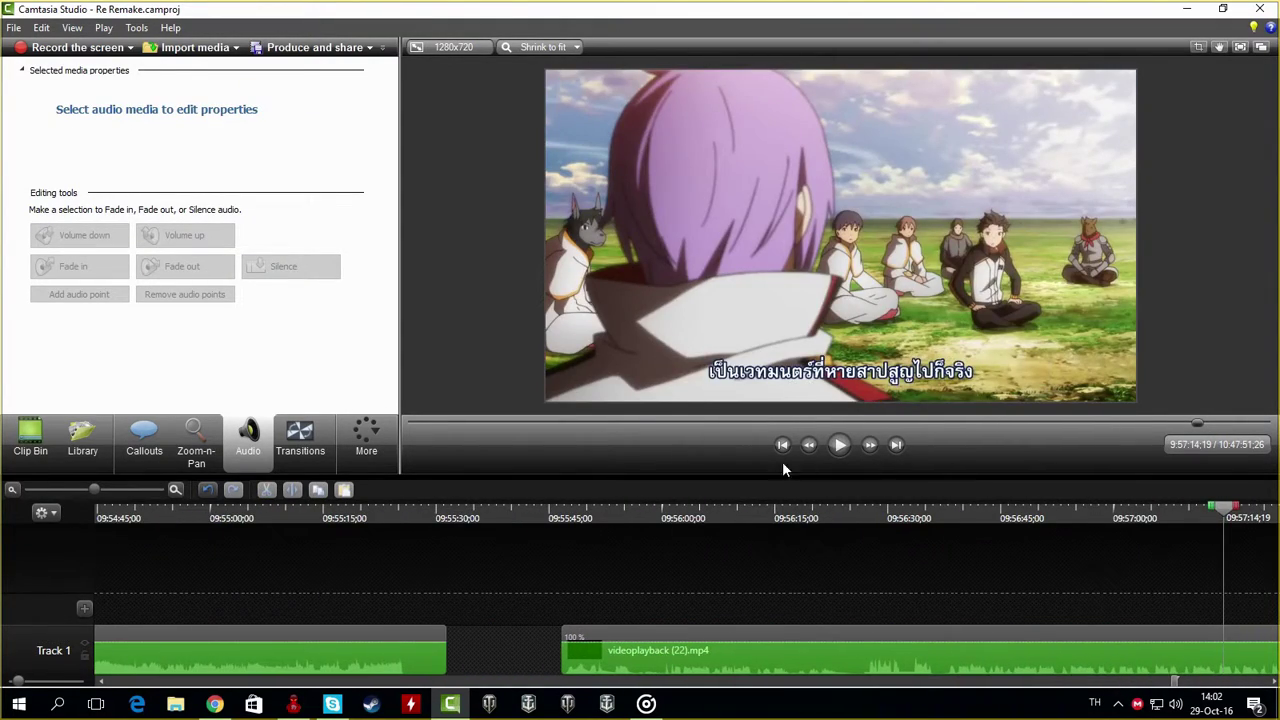
Check the end of the last episode, fit all the clips on Track 1 into view, and show the Clip Bin media
left_click_drag(1198, 423, 1267, 430)
left_click_drag(1190, 509, 29, 656)
scroll(29, 660, "down", 10)
left_click_drag(1000, 682, 420, 688)
left_click(30, 440)
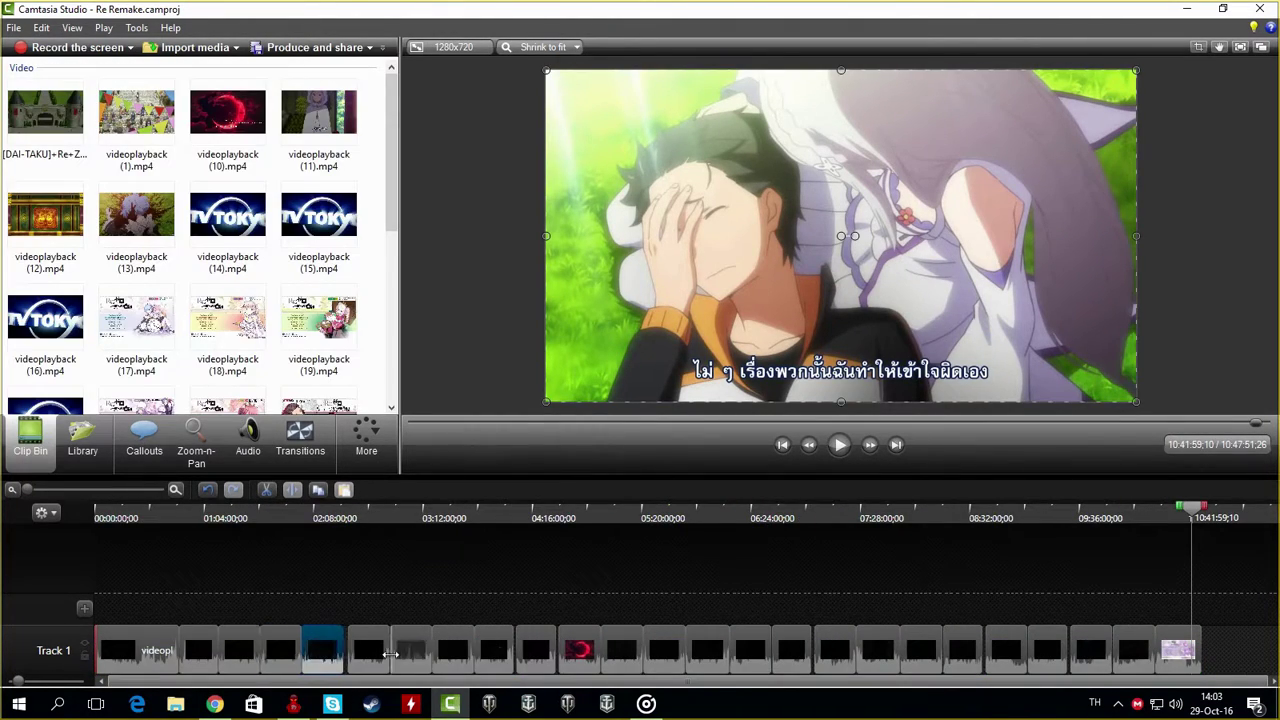
Shift the episode clips earlier on Track 1 to close the gaps left between them by the cuts
left_click_drag(700, 660, 688, 660)
left_click_drag(750, 660, 738, 660)
left_click_drag(832, 660, 820, 660)
left_click_drag(870, 655, 857, 655)
left_click_drag(963, 664, 948, 664)
left_click_drag(1050, 655, 1031, 655)
left_click_drag(1132, 651, 1110, 651)
left_click_drag(1175, 650, 1153, 650)
Add a transparent text callout at 0:49:27;06 and place it in the upper-right corner of the video frame
left_click_drag(1191, 508, 180, 560)
left_click(277, 571)
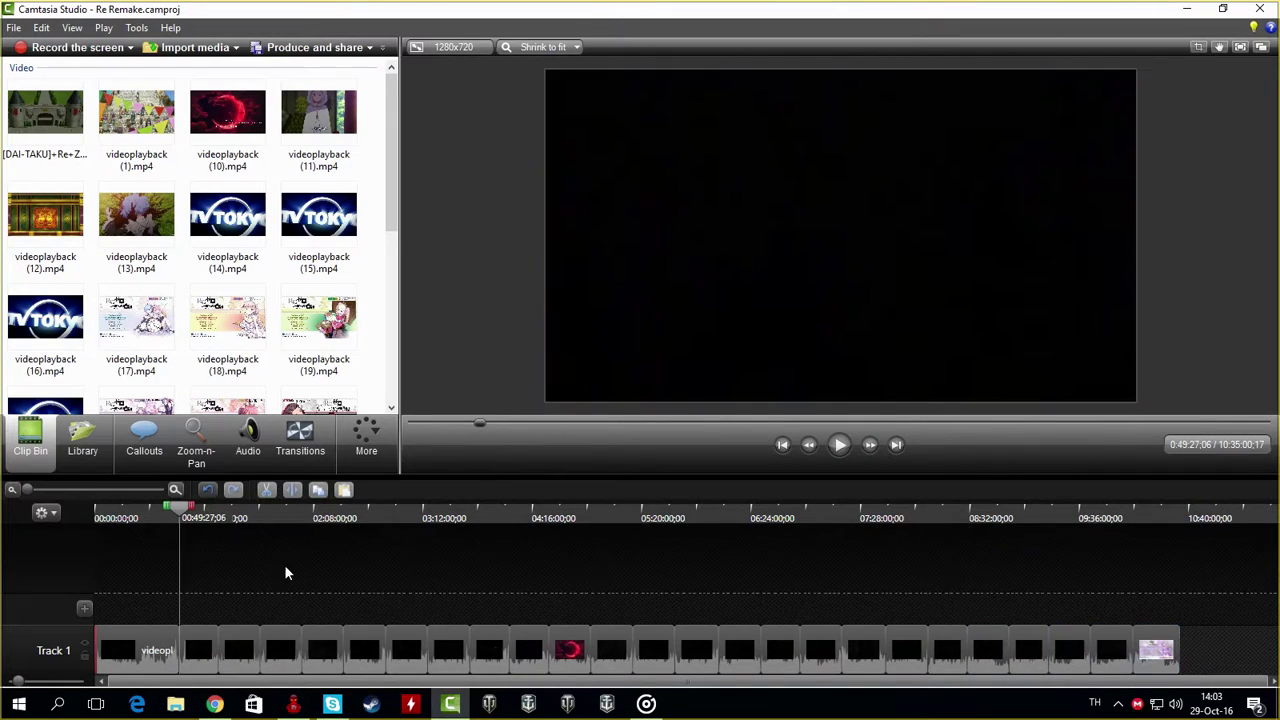
left_click(300, 438)
left_click(144, 438)
left_click(312, 152)
left_click(273, 458)
left_click_drag(841, 237, 1060, 111)
Replace the new callout's text with ตอนที่ 1/25
key("ctrl+a")
type("9")
key("BackSpace")
type("ตอนที่ 1/")
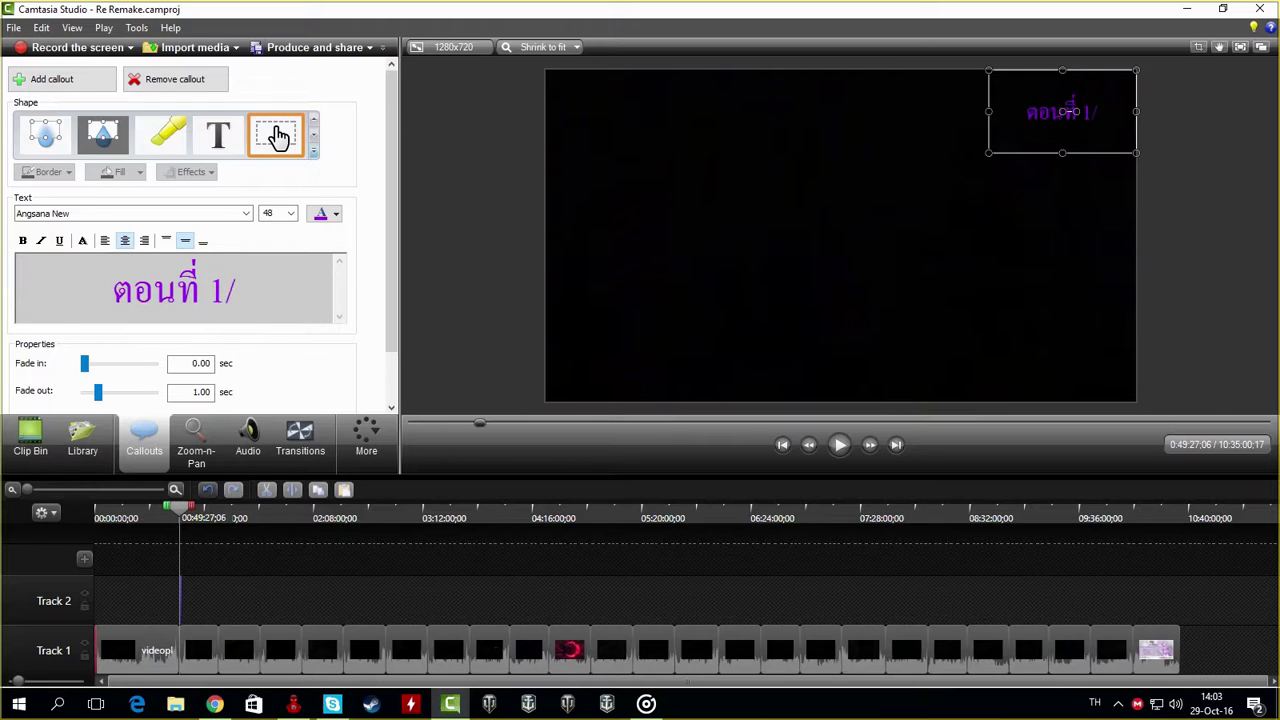
type("25")
Paste copies of the episode-number callout at the following episode starts and edit their numbers, such as ตอนที่ 2/25
left_click(189, 519)
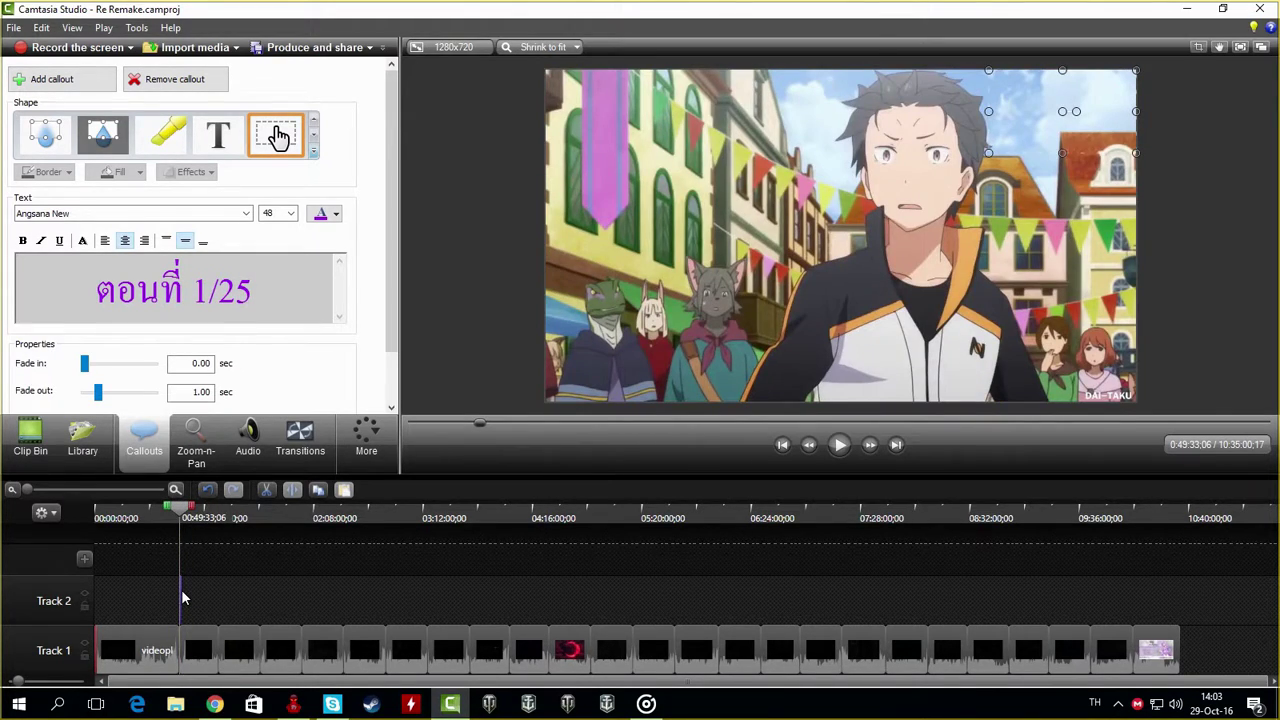
left_click(219, 518)
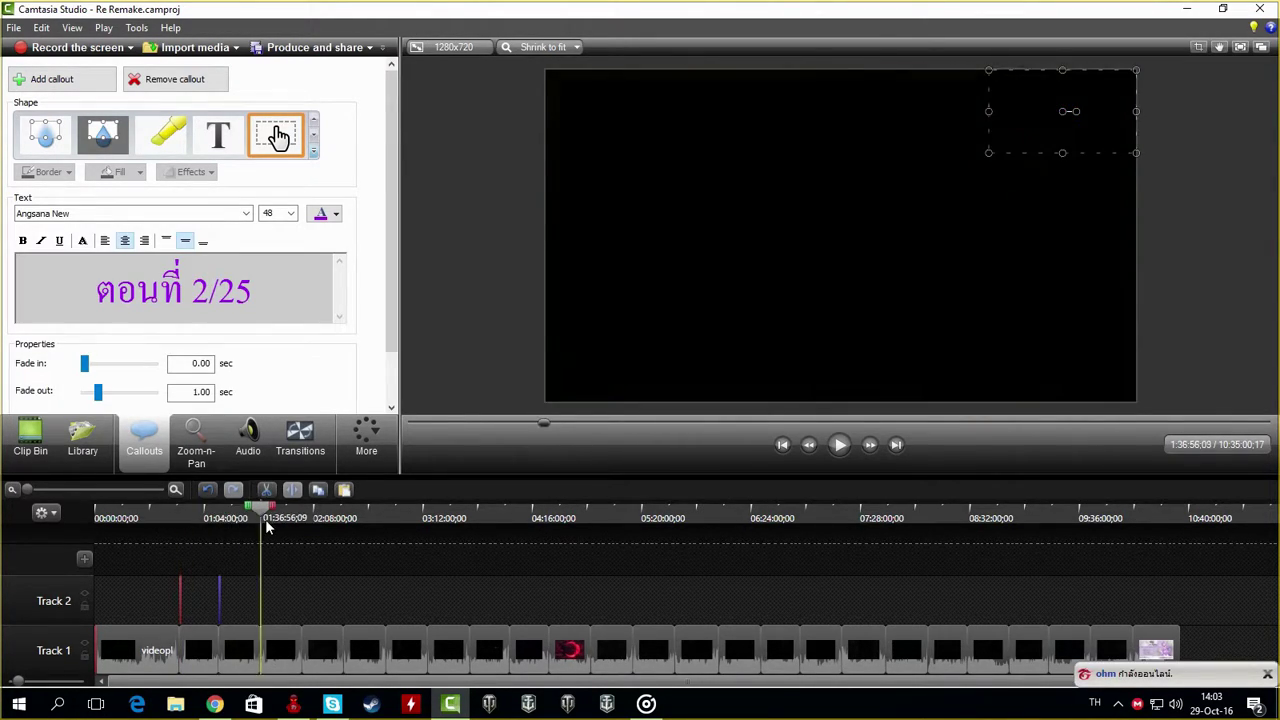
left_click(262, 520)
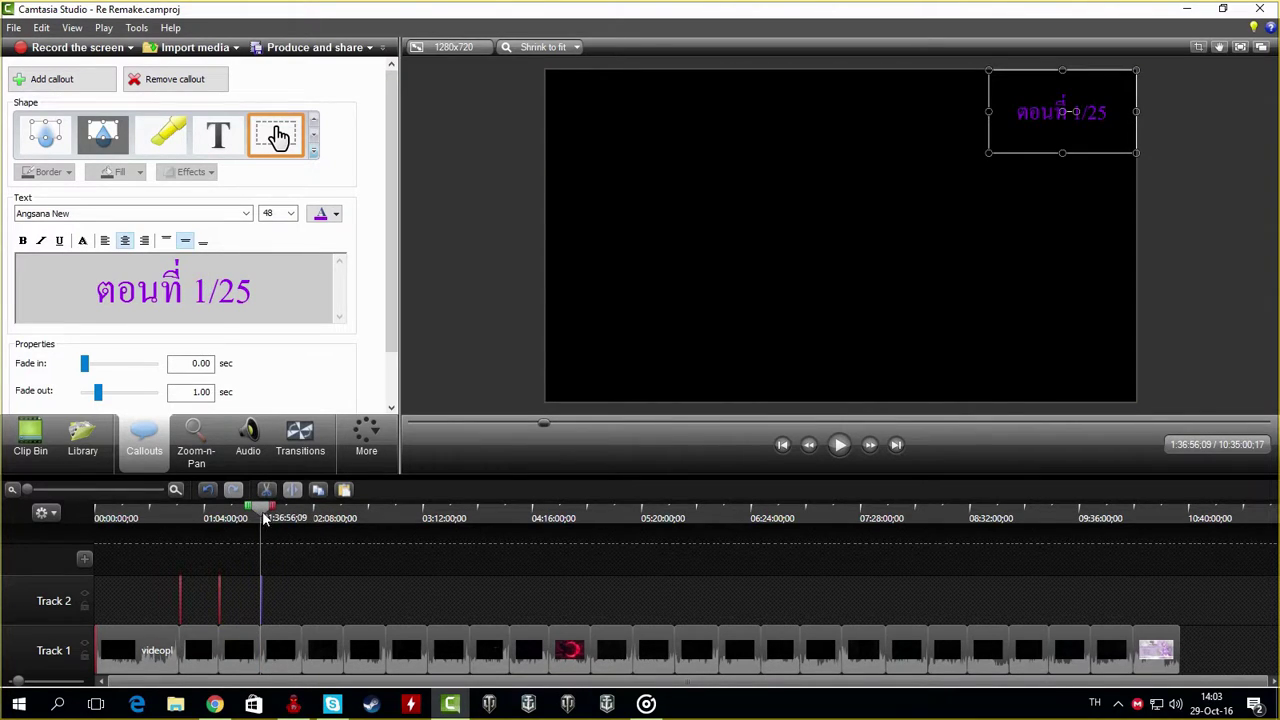
left_click(292, 518)
left_click(303, 518)
key("ctrl+v")
left_click(210, 306)
type("1")
Move the ตอนที่ 1/25 callout on Track 2 to the start of videoplayback.mp4 at 0:00:07;00
left_click(178, 592)
key("ctrl+x")
left_click(98, 520)
left_click_drag(108, 516, 95, 516)
left_click(175, 490)
left_click(111, 518)
key("ctrl+v")
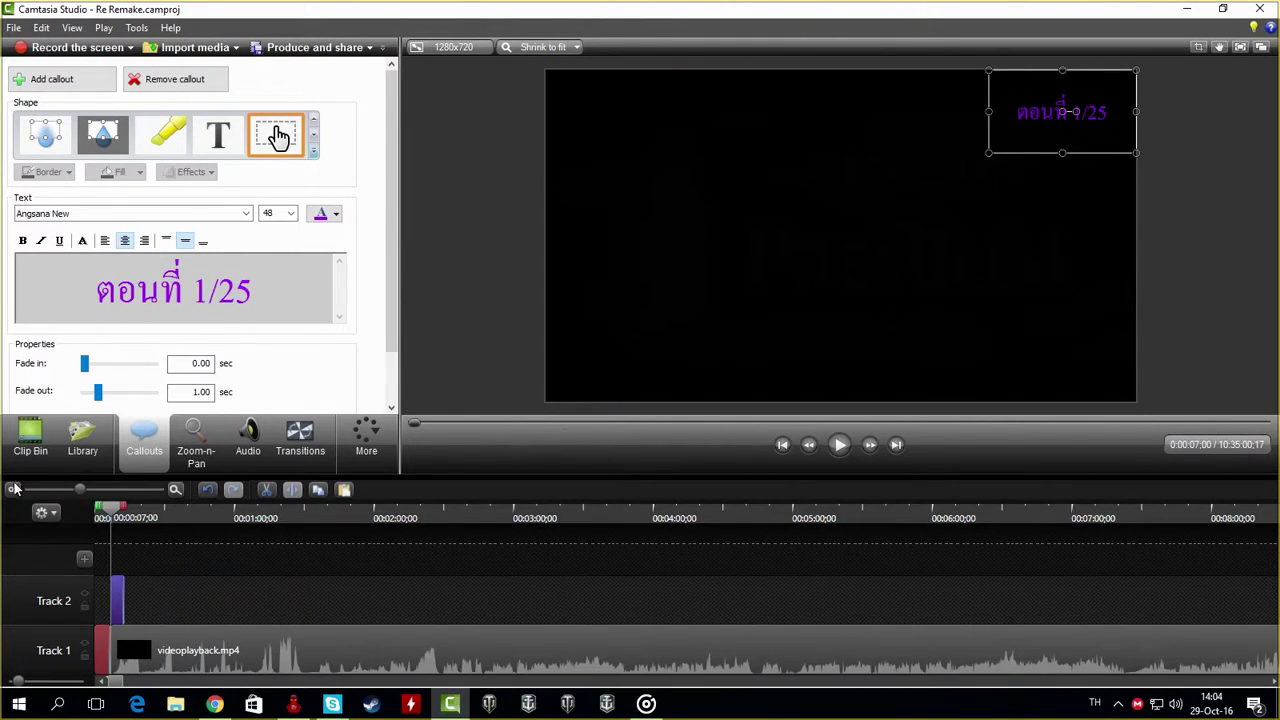
Delete the other episode-number callouts on Track 2, keeping only ตอนที่ 1/25 at the beginning
left_click(13, 490)
left_click_drag(186, 601, 566, 611)
key("Delete")
Paste the callout at each following episode start up to 6:05:21;05, numbering the copies ตอนที่ 2/25 through 15/25
left_click_drag(103, 511, 186, 512)
left_click(13, 490)
key("ctrl+v")
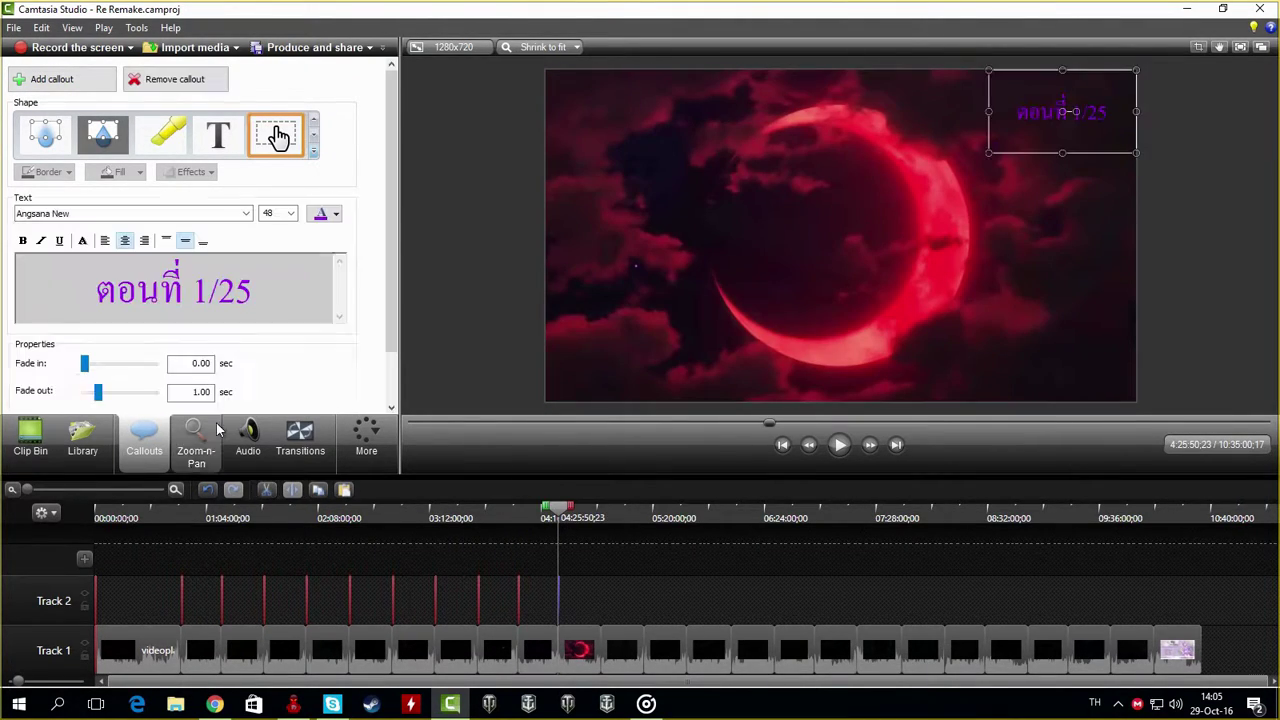
left_click_drag(555, 517, 606, 520)
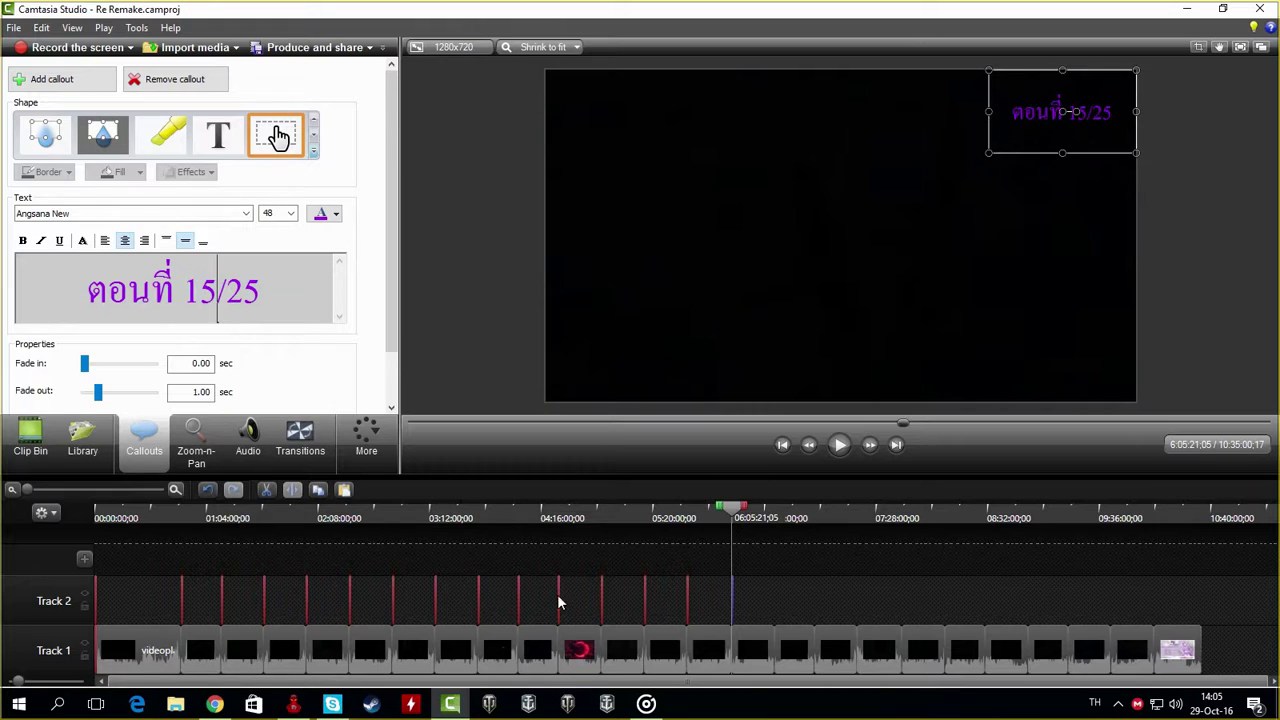
Paste the callout at the next three episode starts from 6:29:56;07 and number the copies ตอนที่ 16/25 through 18/25
left_click(775, 520)
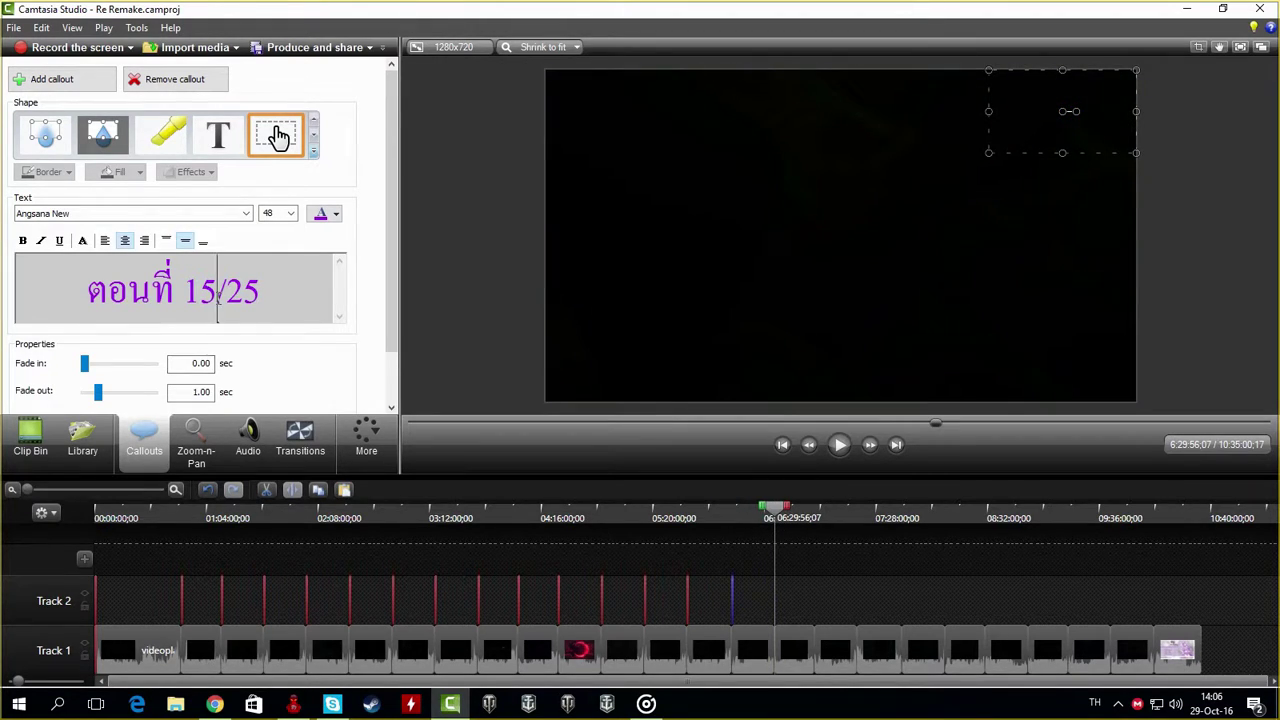
key("ctrl+v")
left_click(207, 290)
type("6")
left_click(820, 585)
left_click(815, 517)
key("ctrl+v")
left_click(911, 603)
left_click(857, 518)
key("ctrl+v")
left_click(209, 291)
type("8")
Paste the callout at the next two episode starts, numbering the one at 8:07:36;00 ตอนที่ 20/25
left_click(902, 520)
key("ctrl+v")
left_click(211, 293)
left_click(945, 518)
key("ctrl+v")
key("BackSpace")
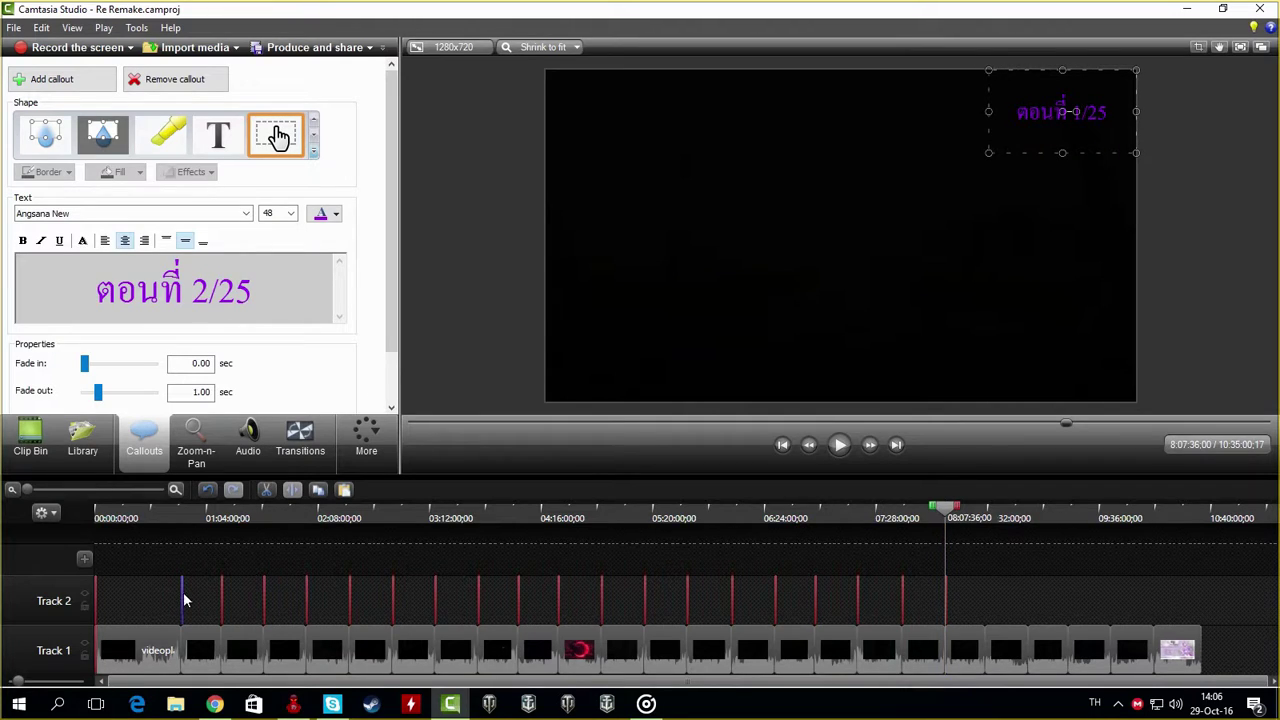
left_click(945, 583)
left_click(210, 291)
key("BackSpace")
type("20")
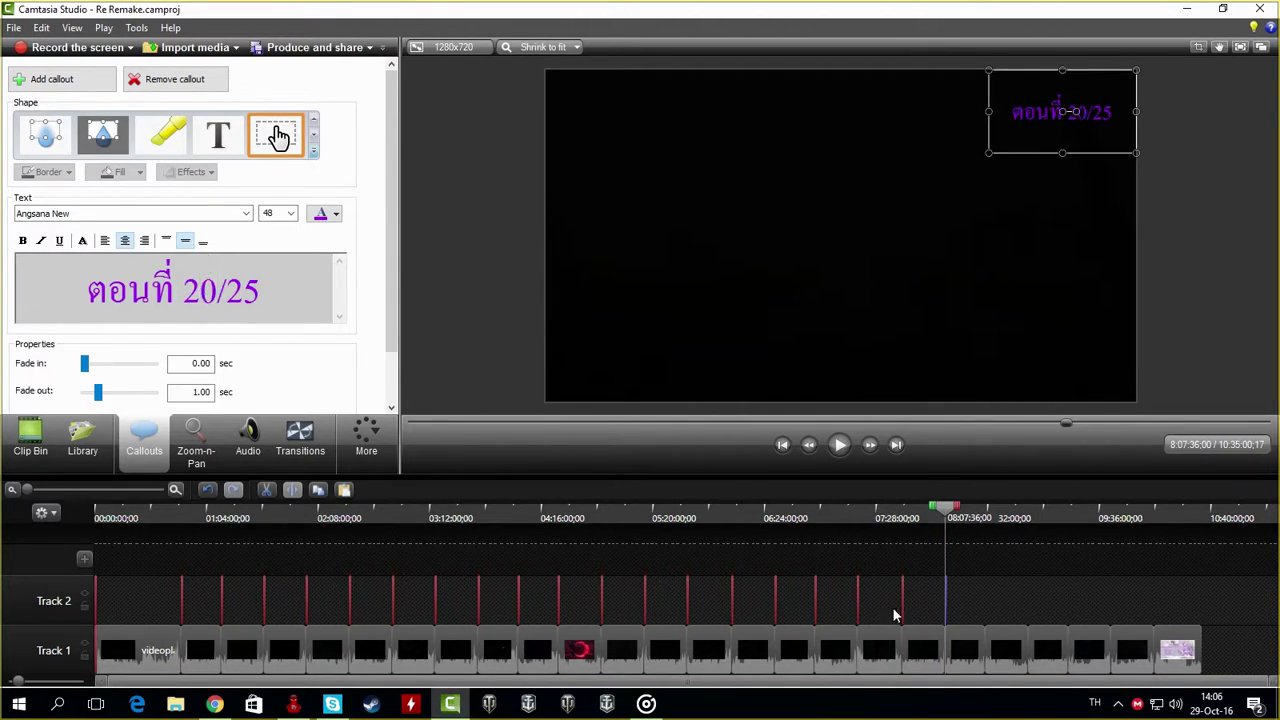
Paste the callout at the next two episode starts and number the copies ตอนที่ 21/25 and 22/25
left_click(983, 519)
key("ctrl+v")
left_click(213, 290)
type("21")
left_click_drag(985, 508, 1138, 518)
key("ctrl+v")
left_click(209, 291)
type("2")
Paste the callout at the last three episode starts and number the copies ตอนที่ 23/25, 24/25 and 25/25
key("ctrl+v")
left_click(209, 291)
type("3")
key("ctrl+v")
left_click(213, 290)
type("4")
left_click(1138, 518)
key("ctrl+v")
key("BackSpace")
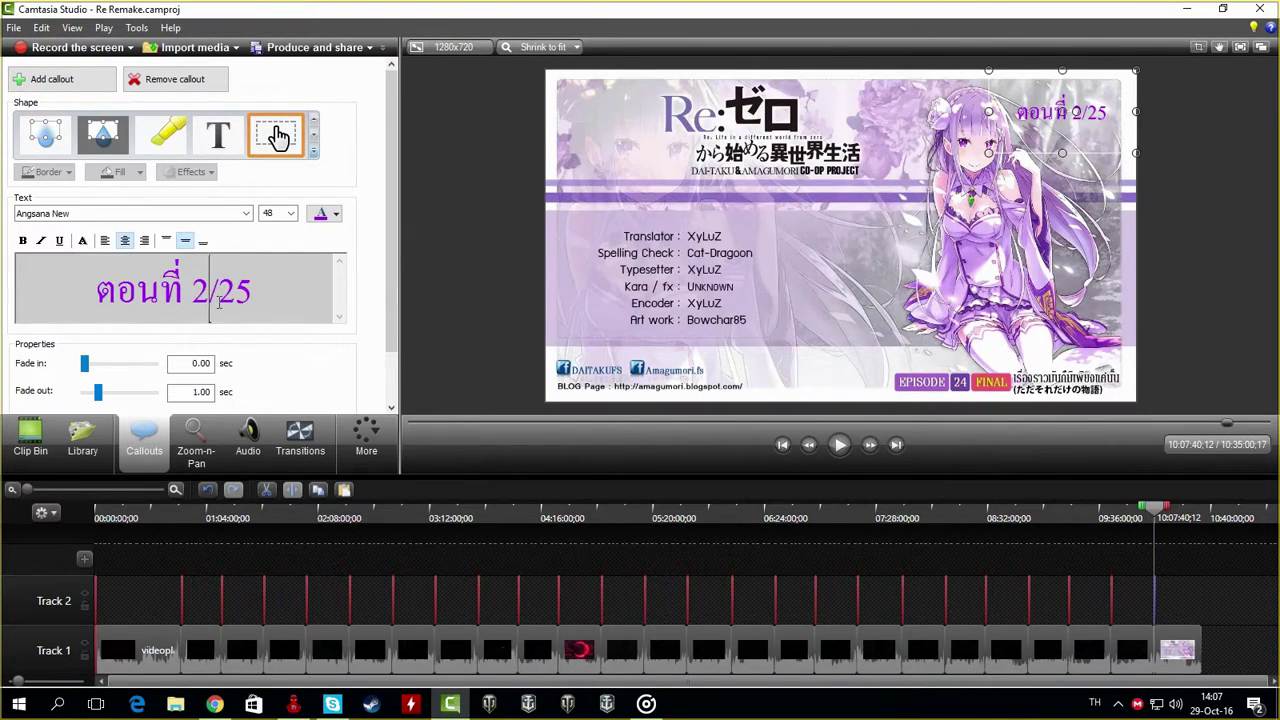
type("5")
Cut the opening credits card off videoplayback (23).mp4 at 10:07:45;13 and move the remaining clip back against the previous episode
left_click(177, 490)
mouse_move(1218, 682)
left_mouse_down()
mouse_move(1194, 692)
mouse_move(1214, 686)
left_mouse_up()
left_click(1190, 654)
left_click_drag(1077, 508, 1106, 518)
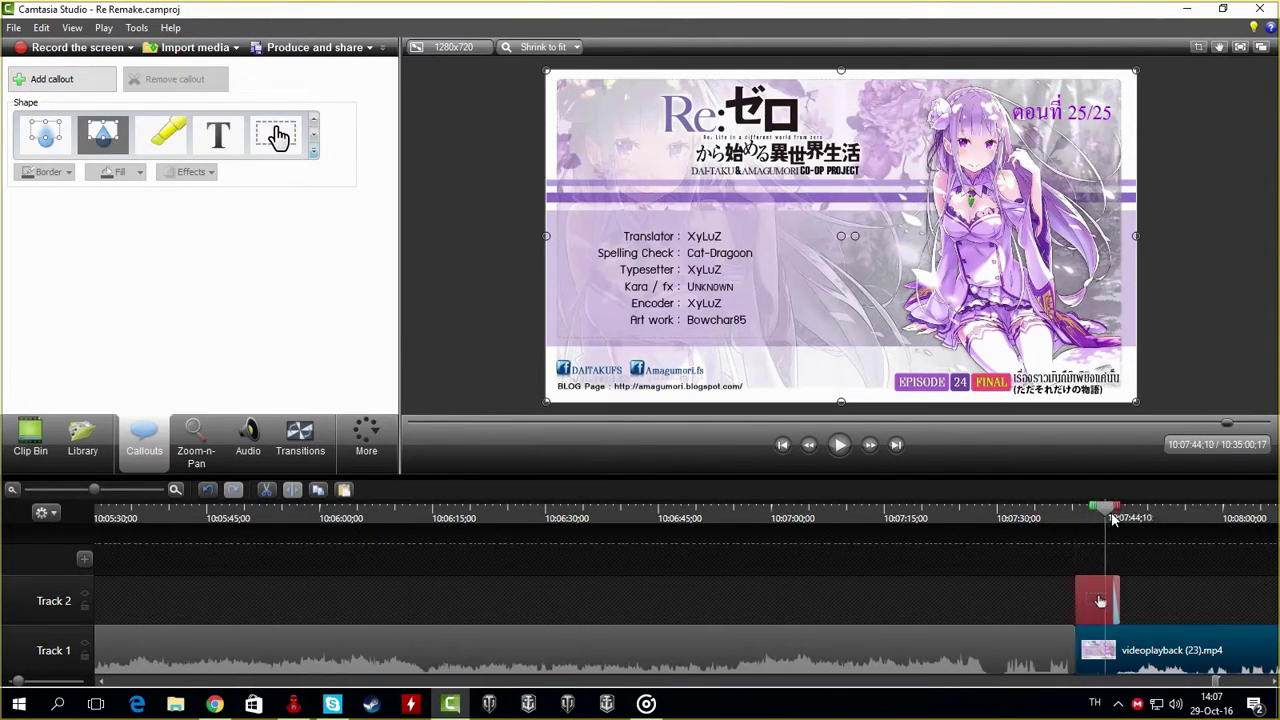
left_click_drag(1100, 601, 932, 601)
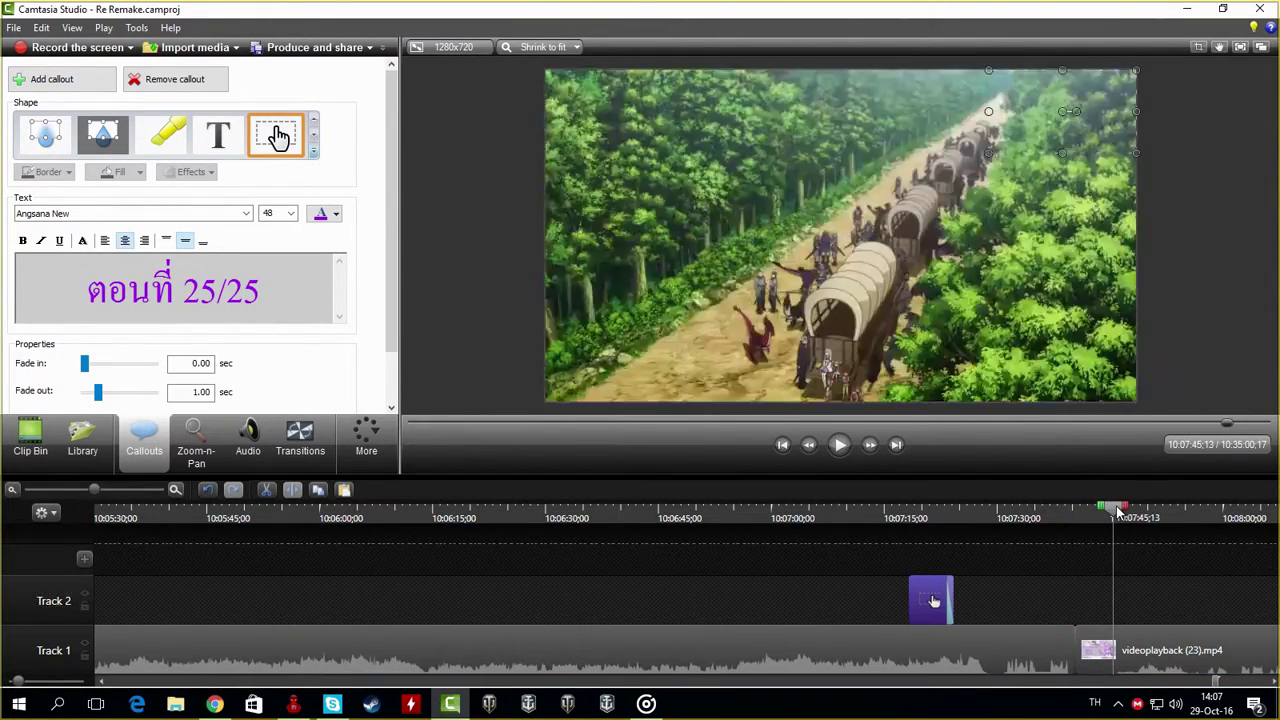
left_click(1145, 637)
left_click(292, 490)
left_click(1095, 650)
key("Delete")
left_click_drag(1163, 652, 1126, 652)
Move the ตอนที่ 25/25 callout back over the start of videoplayback (23).mp4 and set its fade in to 1.00 sec
left_click_drag(928, 602, 1099, 603)
left_click_drag(1113, 508, 957, 508)
left_click_drag(1098, 602, 1104, 604)
type("1")
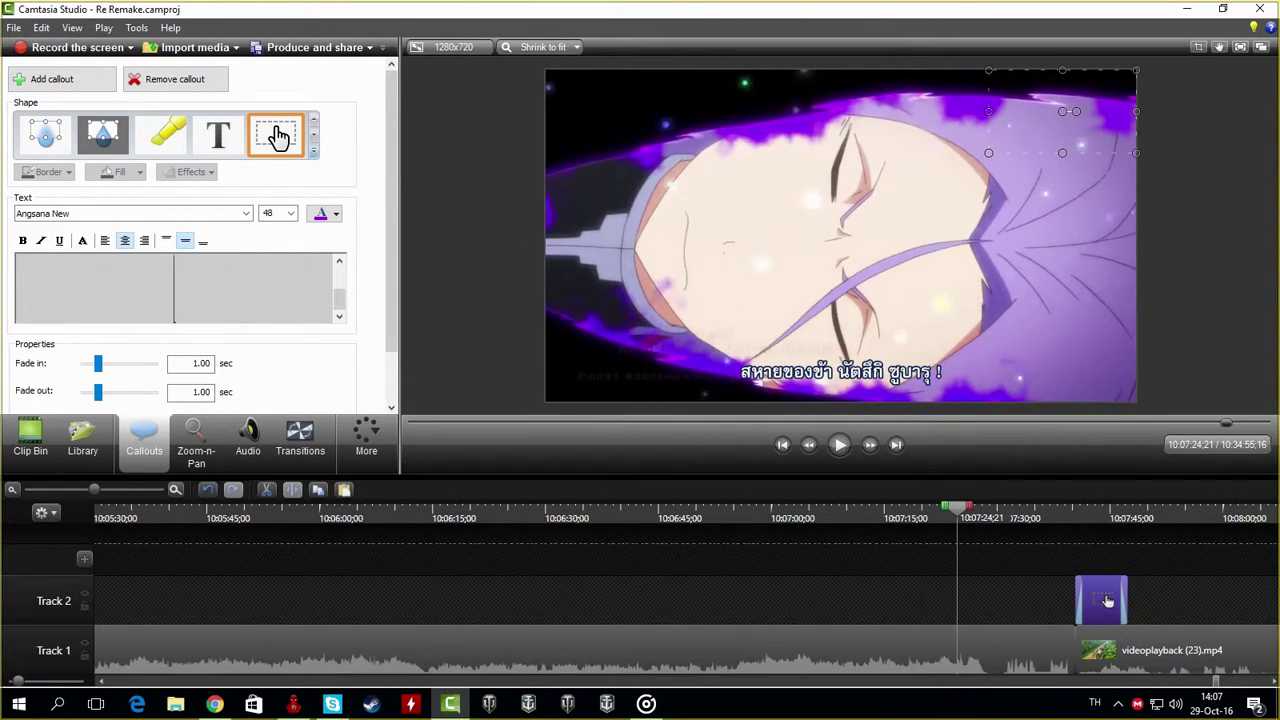
Set the fade in to 1.00 sec for each of the other episode-number callouts on Track 2
left_click(15, 492)
left_click_drag(25, 489, 28, 489)
left_click(98, 605)
left_click(96, 598)
left_click(182, 363)
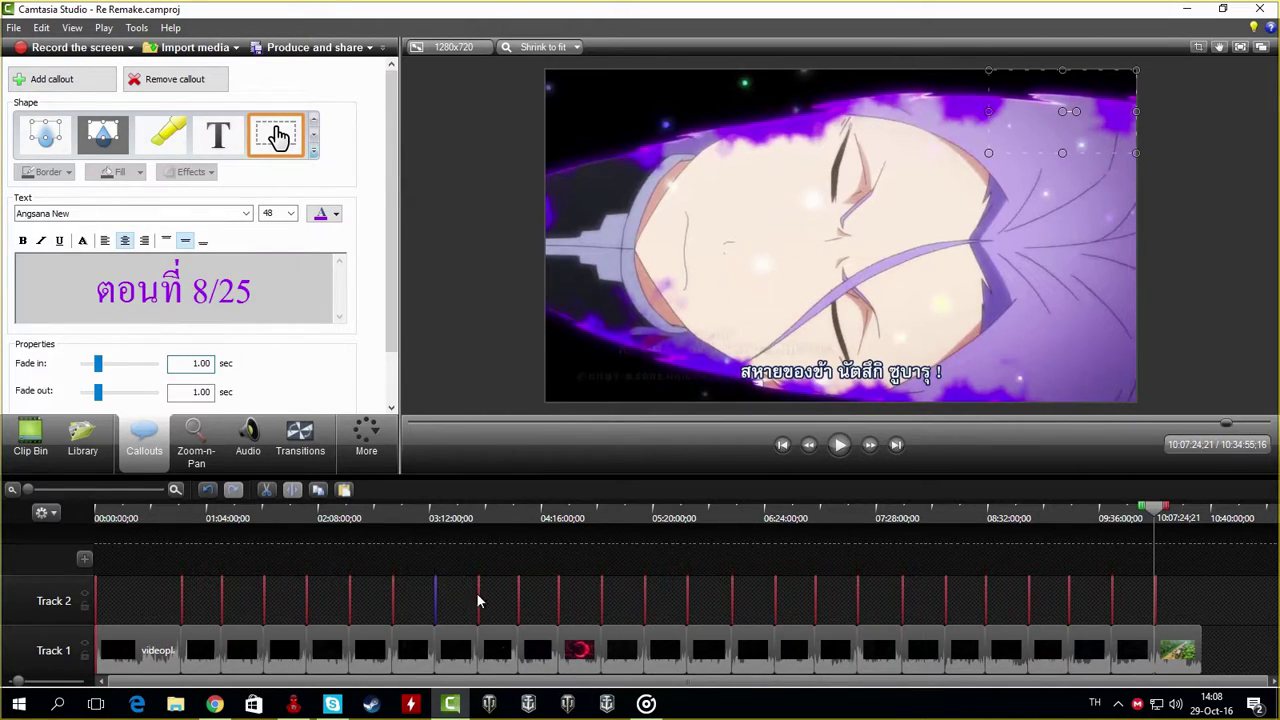
left_click(518, 595)
left_click_drag(202, 365, 195, 366)
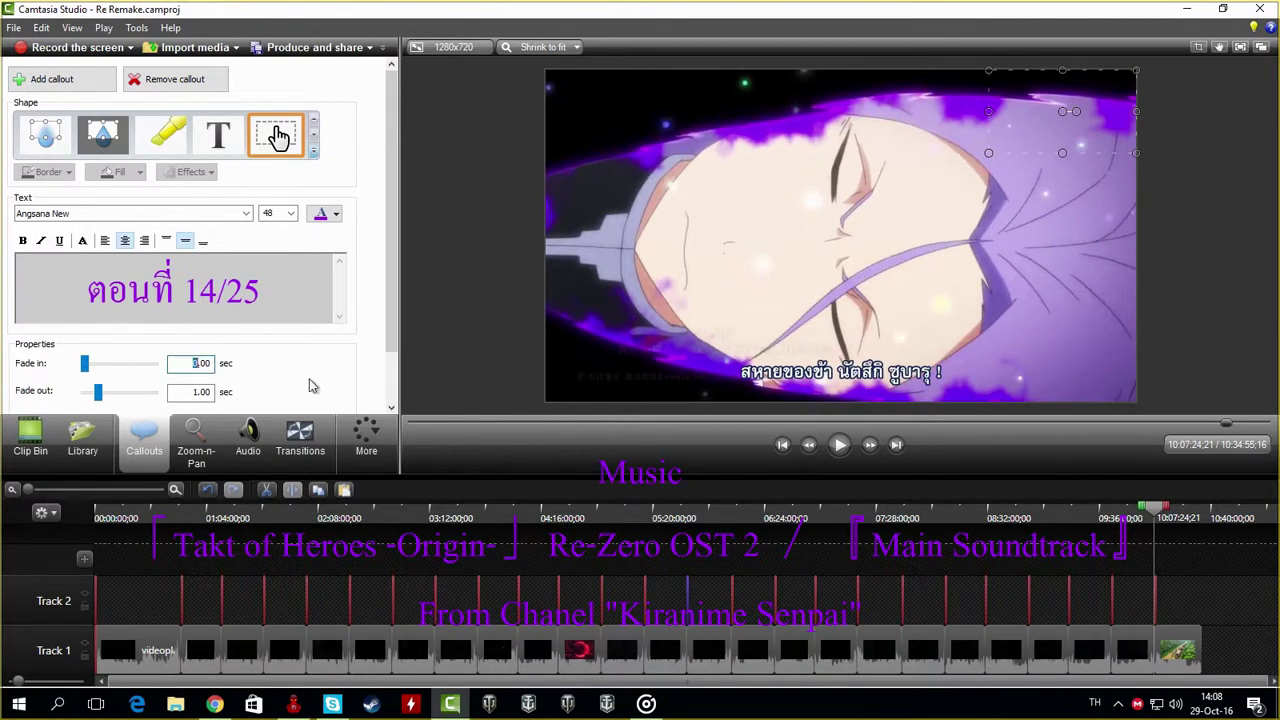
type("1")
type("1")
left_click(817, 592)
left_click_drag(202, 365, 194, 365)
type("1")
left_click(903, 591)
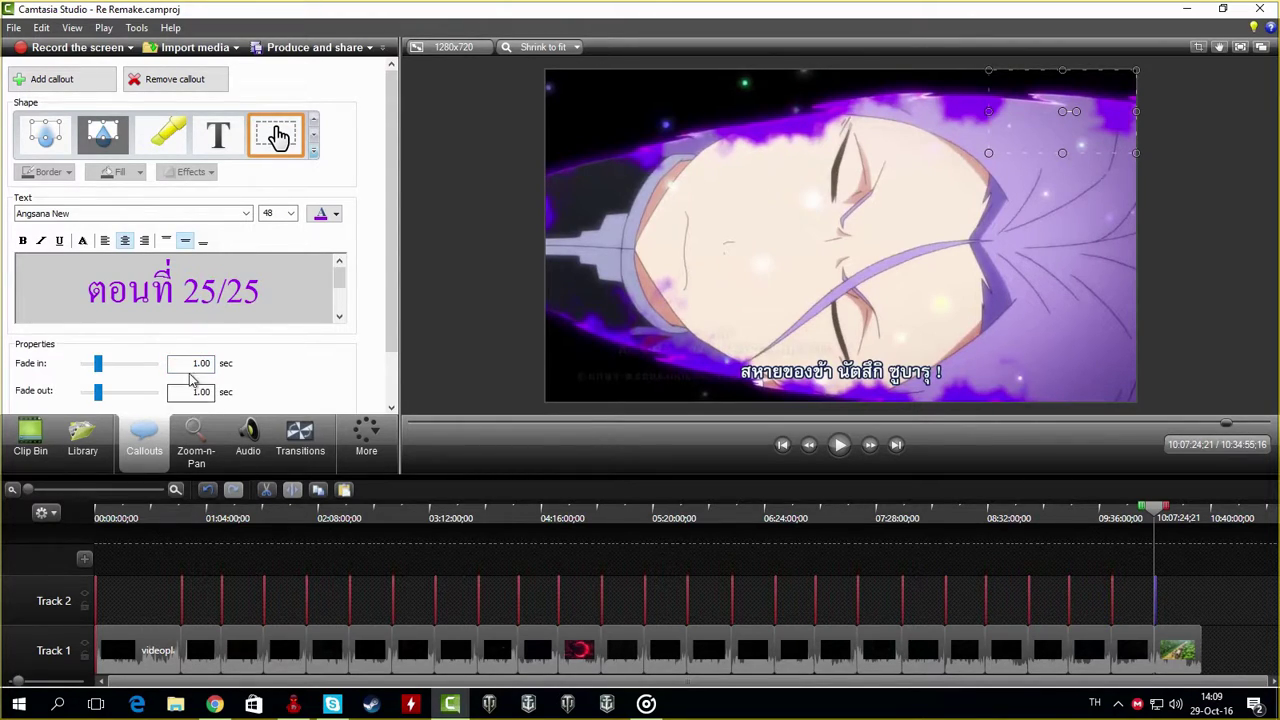
Set the fade in of the title callout at the start of Track 1 to 1.00 sec and preview it
left_click_drag(1154, 508, 1, 526)
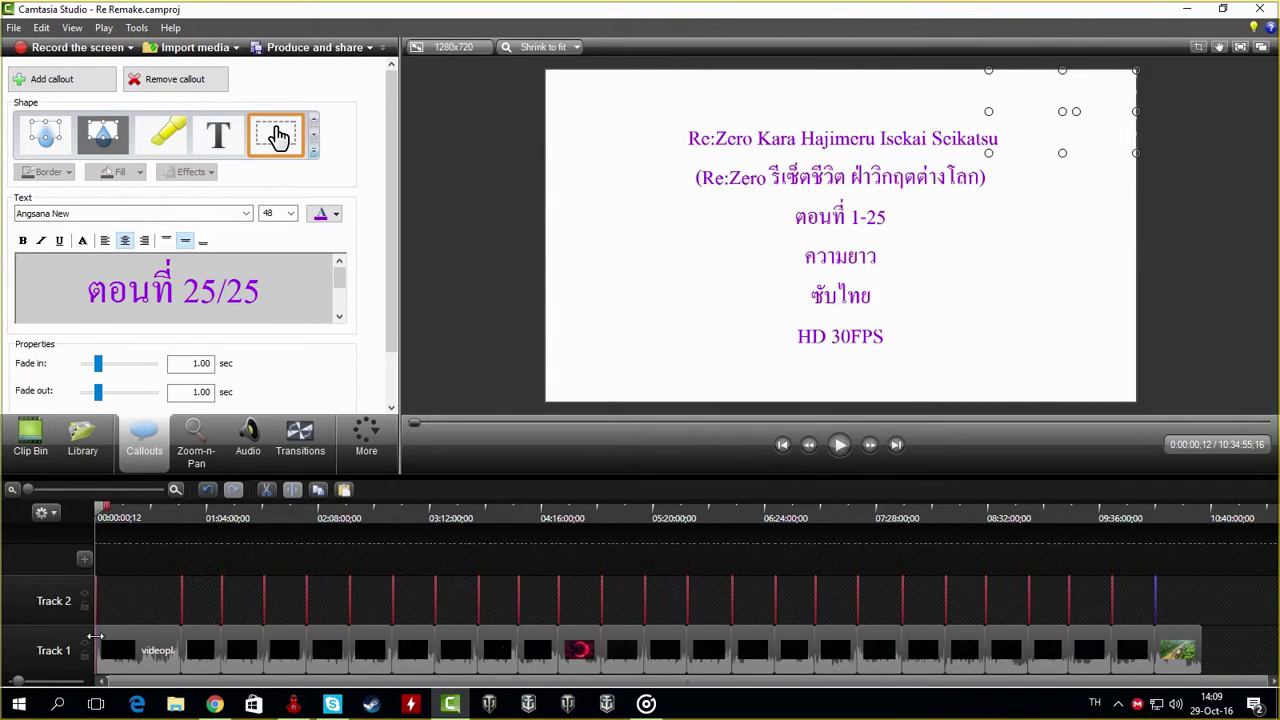
left_click(95, 636)
double_click(198, 364)
type("1")
key("Return")
left_click(146, 489)
left_click(146, 489)
left_click(146, 489)
left_click(839, 445)
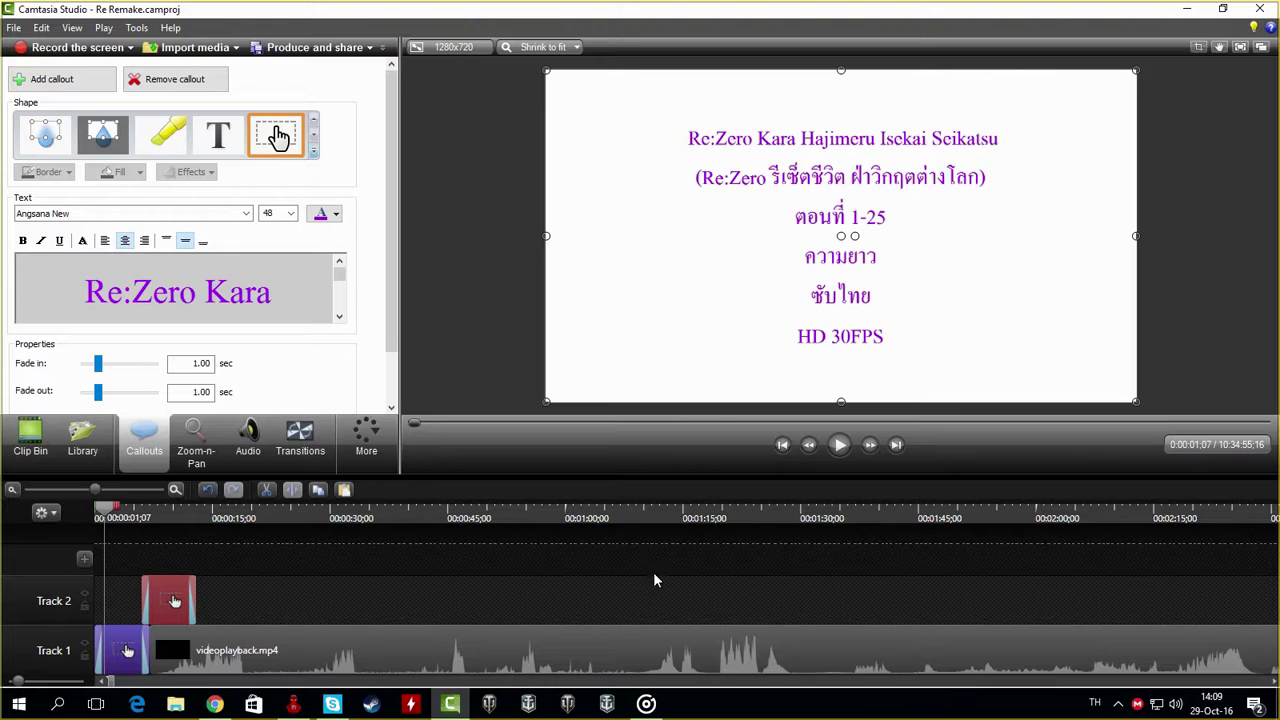
Complete the title callout's length line as ความยาว 25 ตอน [10:34:55] and preview the opening
scroll(332, 298, "down", 5)
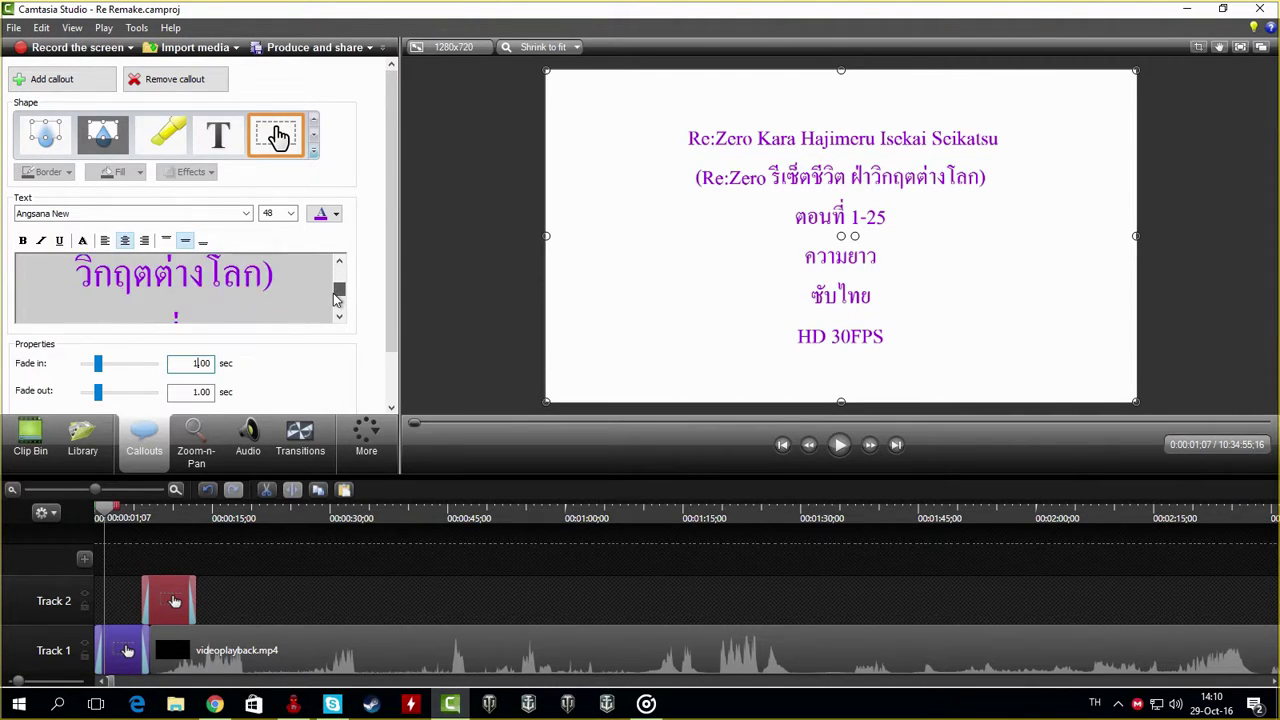
type("25 ตอน")
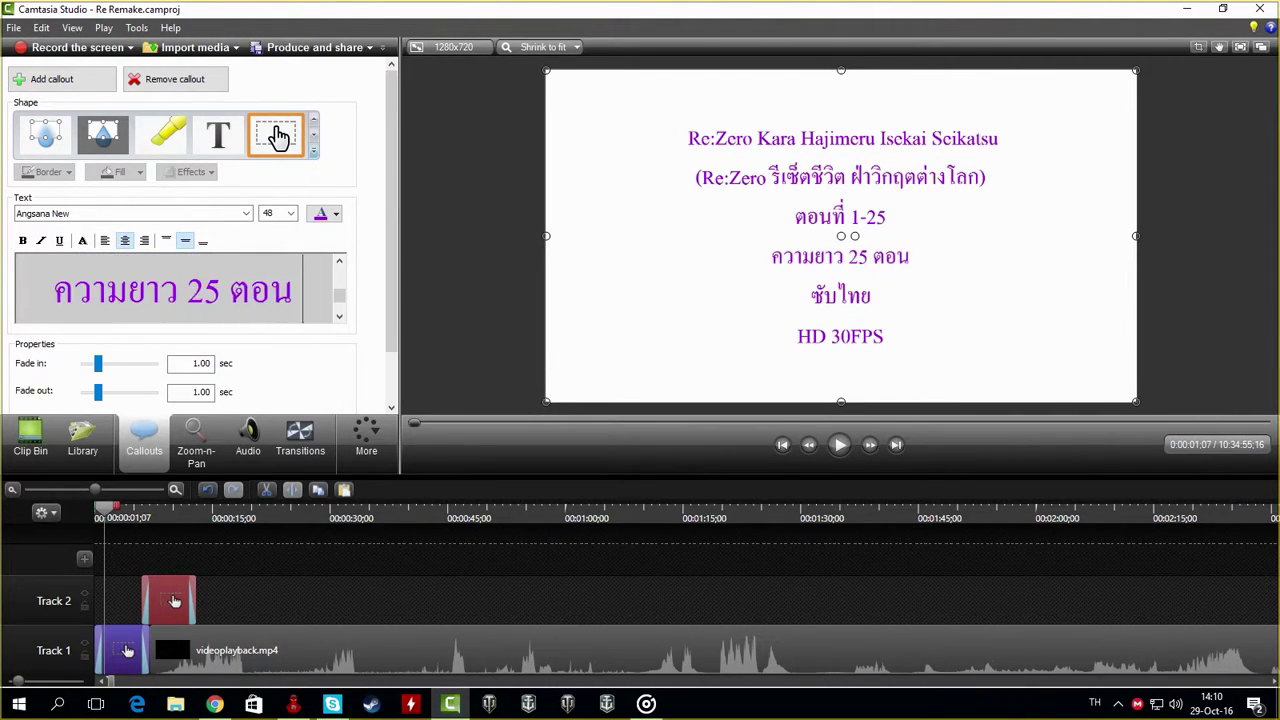
type(" [1]0:34.")
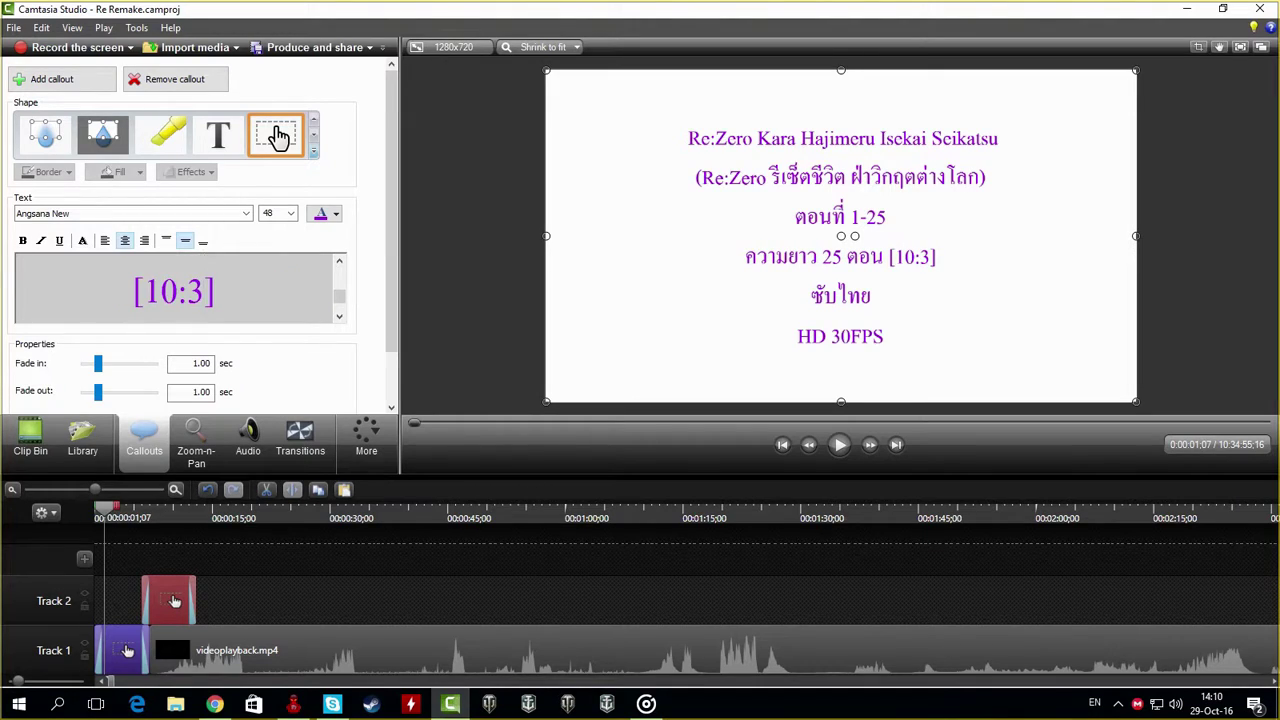
key("BackSpace")
type(":55")
left_click(839, 445)
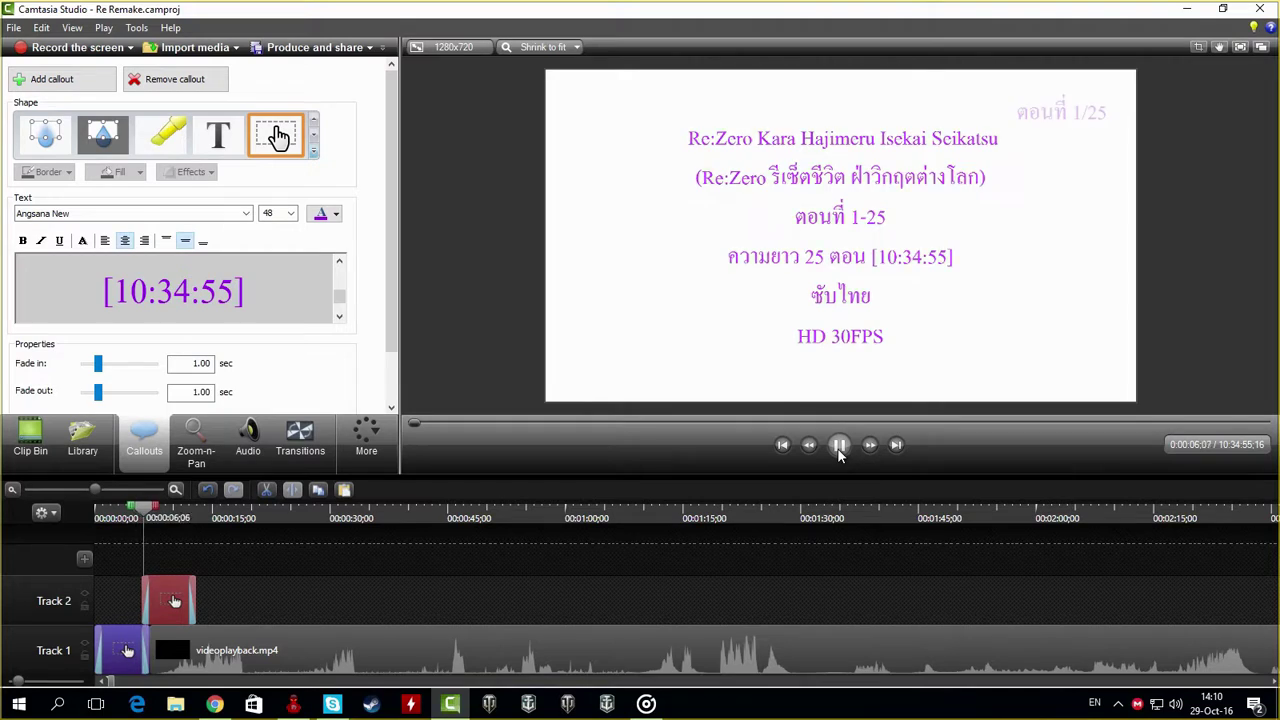
left_click(839, 452)
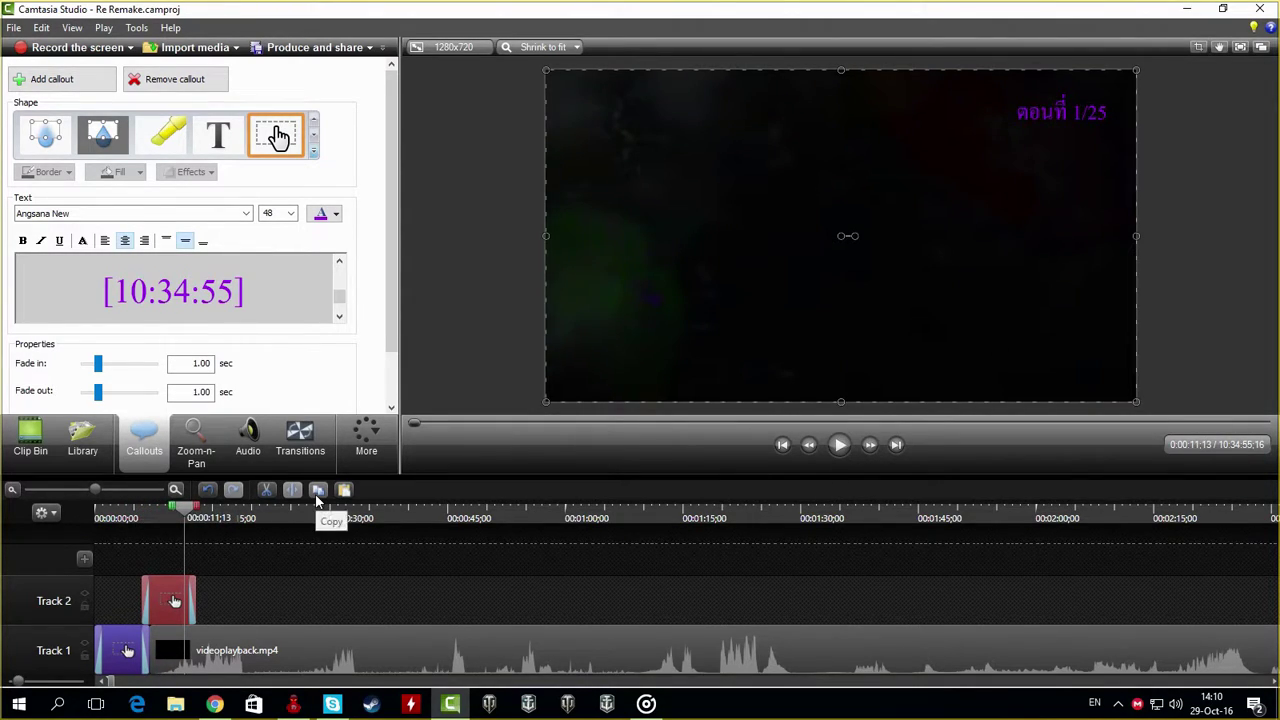
Apply the Fade through black transition on the timeline and go to the end of the last episode
left_click(300, 440)
left_click_drag(284, 295, 252, 601)
left_click_drag(111, 681, 1259, 686)
left_click(921, 610)
scroll(920, 610, "down", 5)
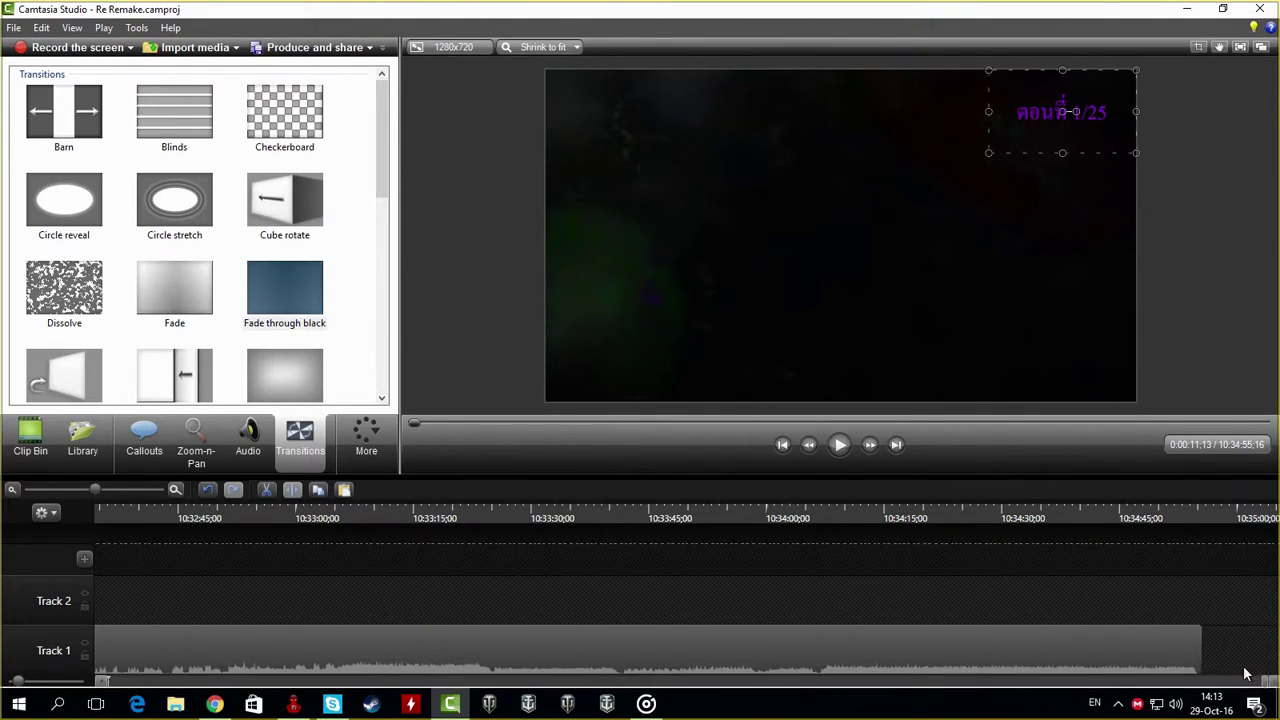
left_click(1256, 705)
left_click(1256, 705)
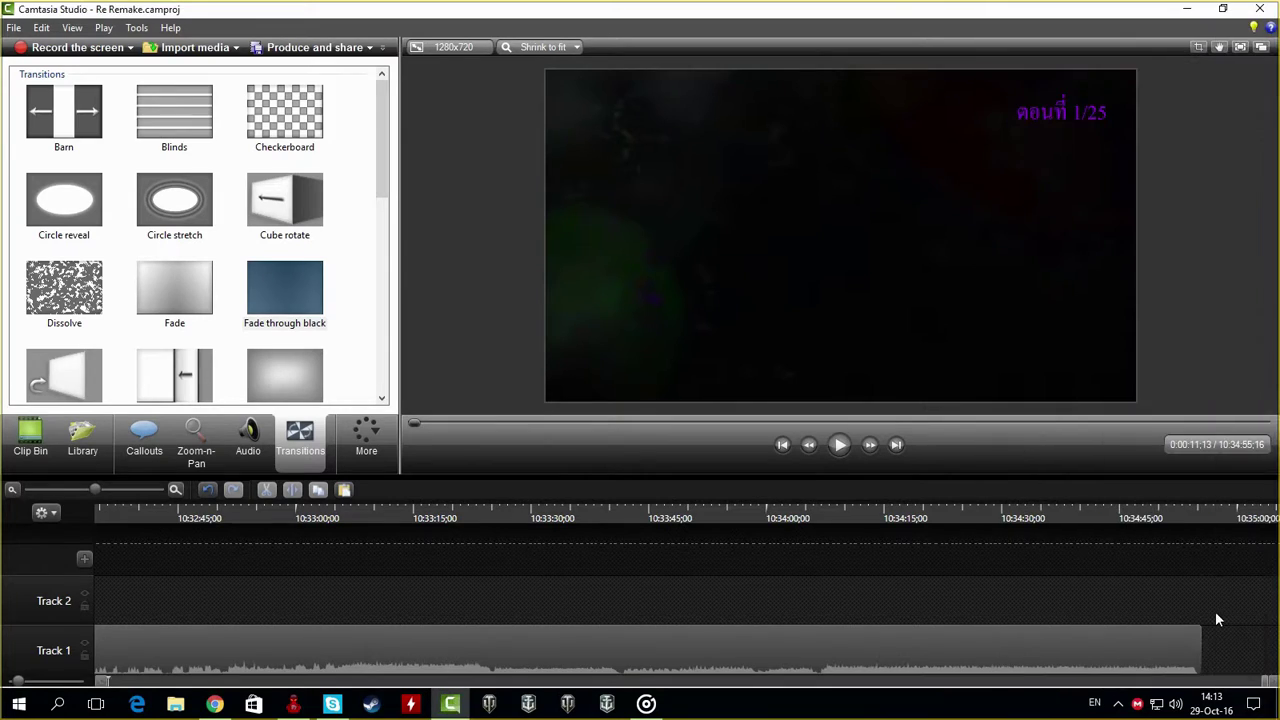
Add a text callout on Track 1 after the last episode at 10:34:55;16 and enlarge it to fill the video frame
left_click(1212, 514)
left_click(144, 438)
left_click(276, 135)
mouse_move(1229, 602)
left_mouse_down()
mouse_move(1256, 645)
mouse_move(1230, 652)
left_mouse_up()
left_click_drag(767, 277, 550, 402)
left_click_drag(914, 194, 1137, 72)
Enter a first line beginning ขอบคุณผู in the closing callout and start new lines below it
key("grave")
type("ขอบค")
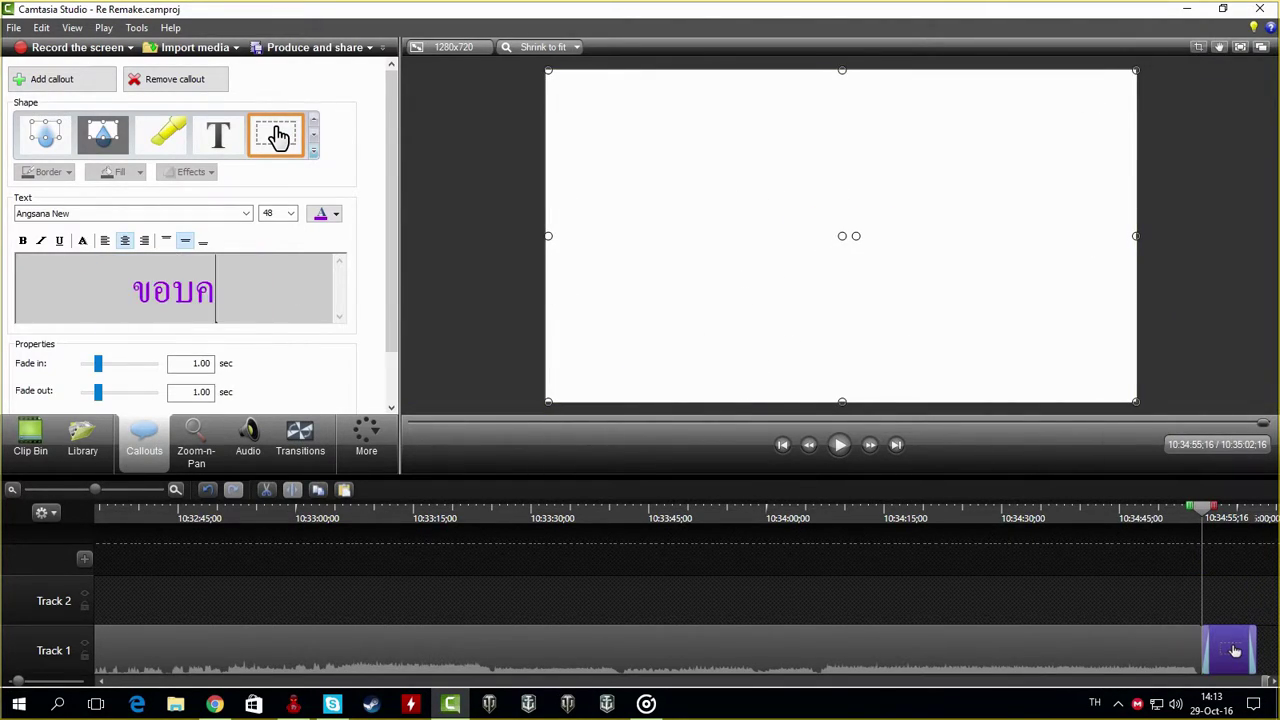
type("ุณผู")
key("Return")
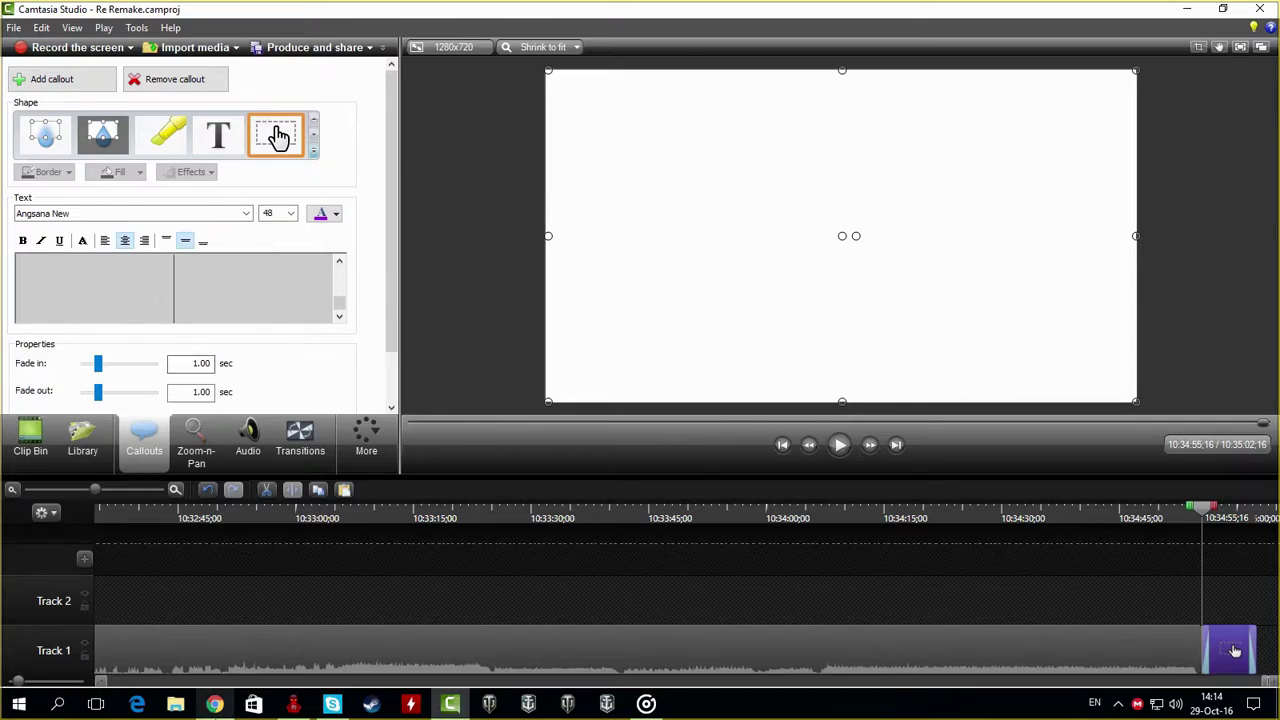
Switch to Chrome, search neko-miku.com for the series with Re, and open the Re:Zero episode 1-25 page
left_click(214, 703)
left_click(906, 93)
type("ข")
key("BackSpace")
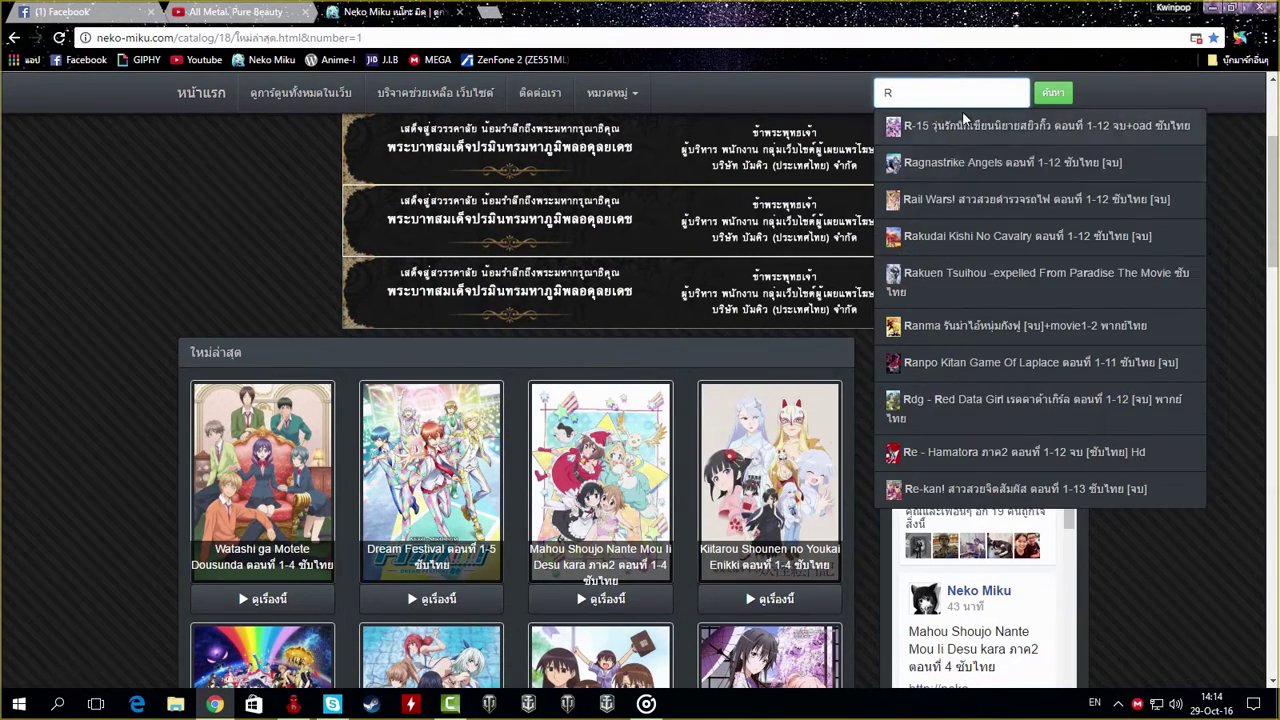
left_click(972, 89)
type("e")
left_click(922, 204)
left_click(614, 12)
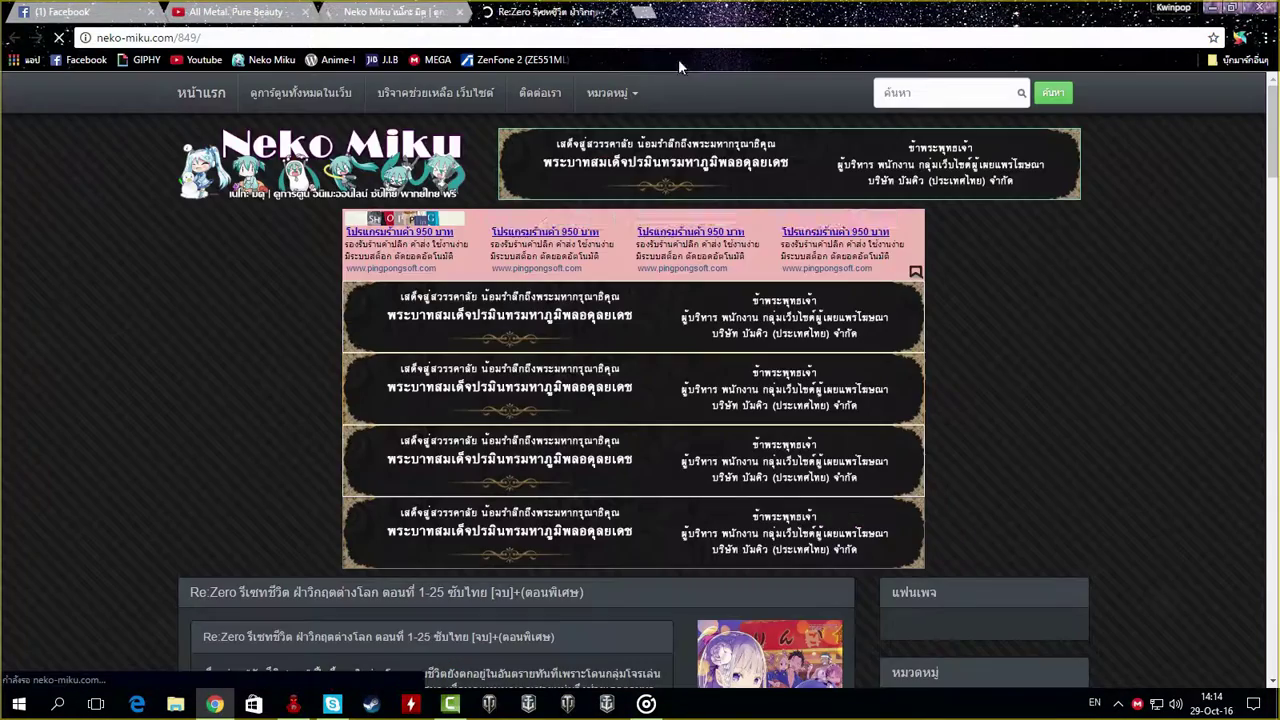
Find the Thai subtitle credit on the Re:Zero page and highlight DAI-TAKU & Amagumori-Fs
scroll(672, 210, "down", 3)
left_click_drag(364, 400, 512, 401)
mouse_move(643, 706)
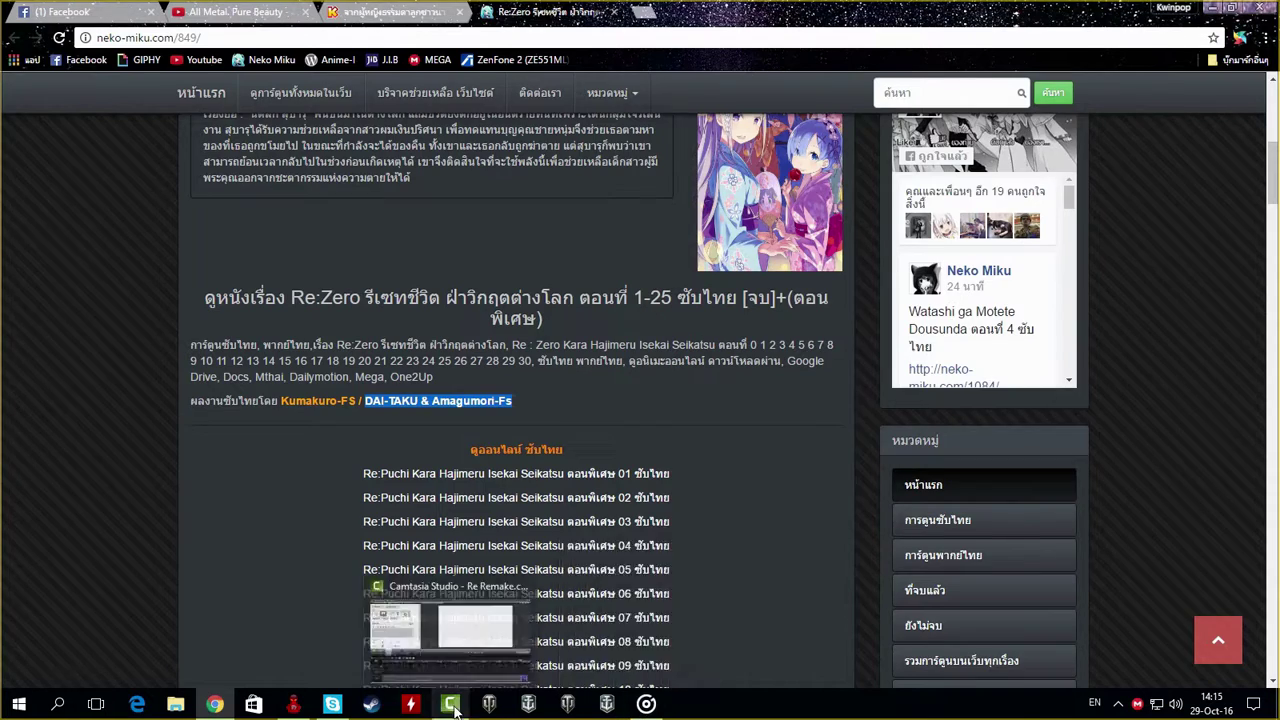
Switch back to Camtasia Studio and add DAI-TAKU, Amagumori-Fs and Kumakuro-fs as separate lines in the closing callout
left_click(450, 704)
left_click(105, 303)
type("DAI-TAKU")
key("Return")
type("Amagumori-Fs")
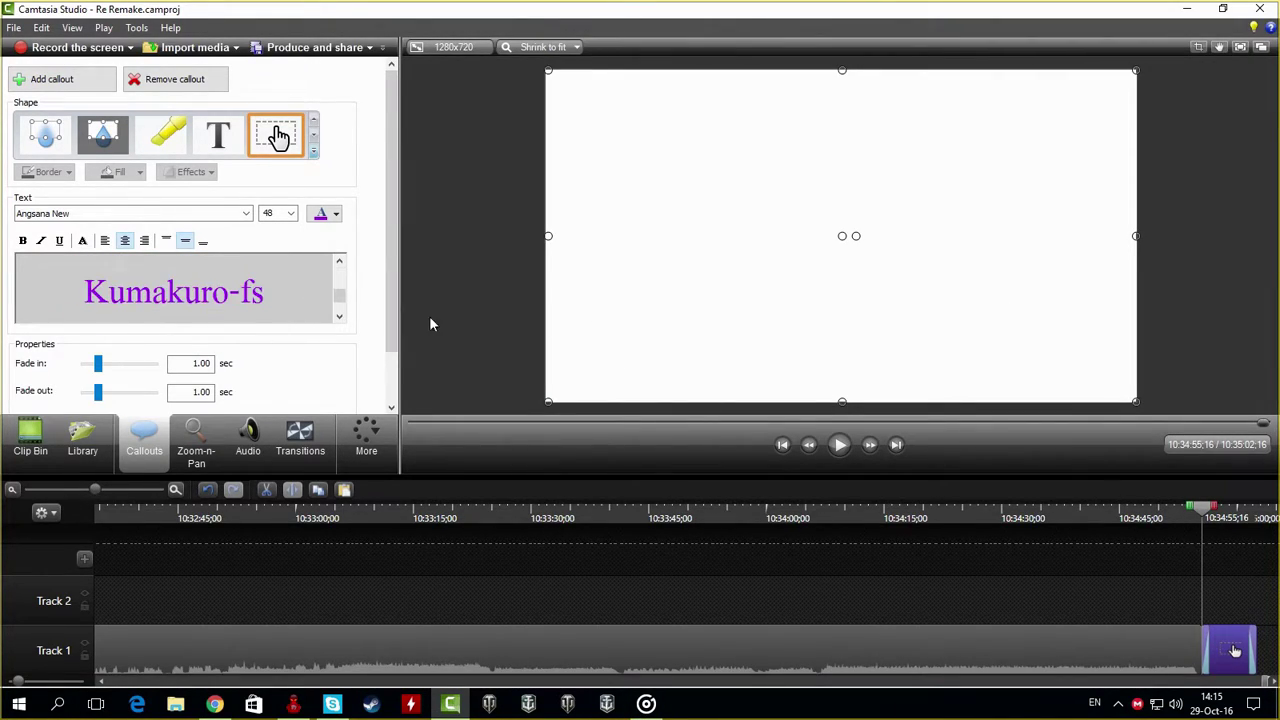
Correct the last line of the closing callout to Kumakuro-FS and set all of its text to size 48
left_click(1237, 521)
left_click_drag(340, 296, 343, 301)
left_click_drag(267, 290, 243, 282)
type("FS")
key("ctrl+a")
left_click(291, 214)
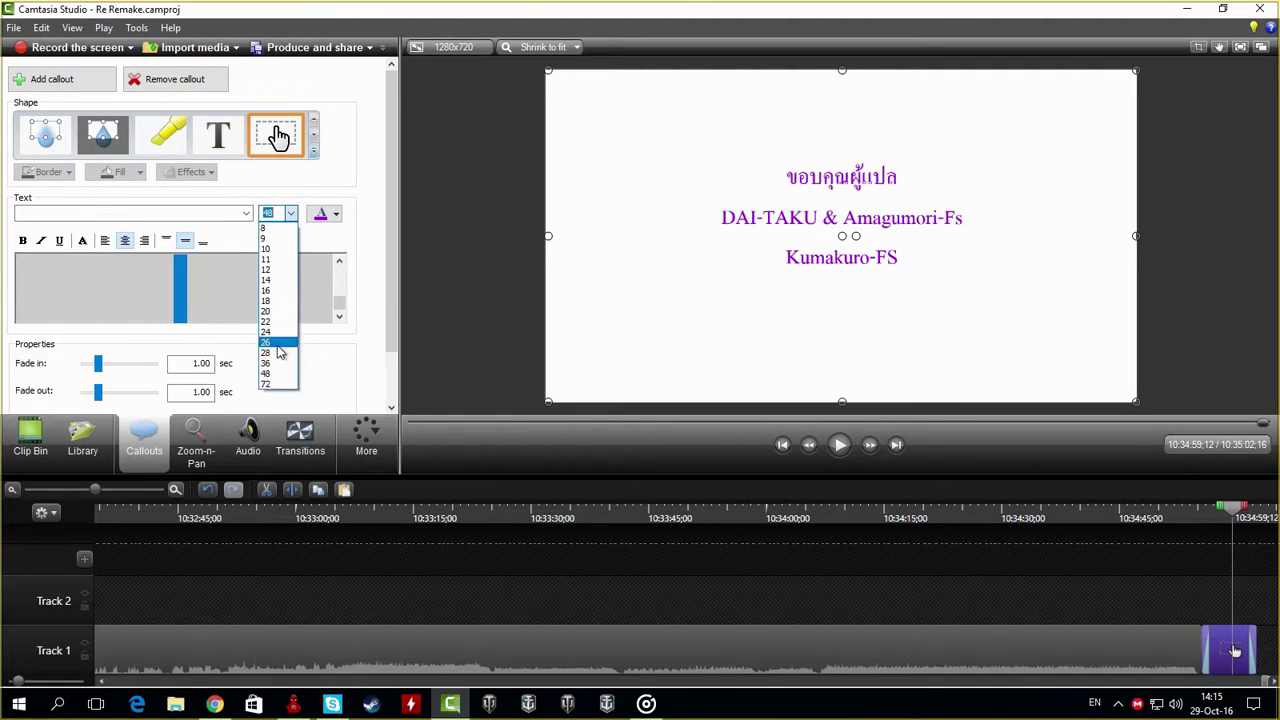
left_click(276, 376)
Remove the ตอนที่ 1-25 line and its empty line from the title callout at the start of the timeline
left_click_drag(1266, 681, 109, 667)
left_click(112, 658)
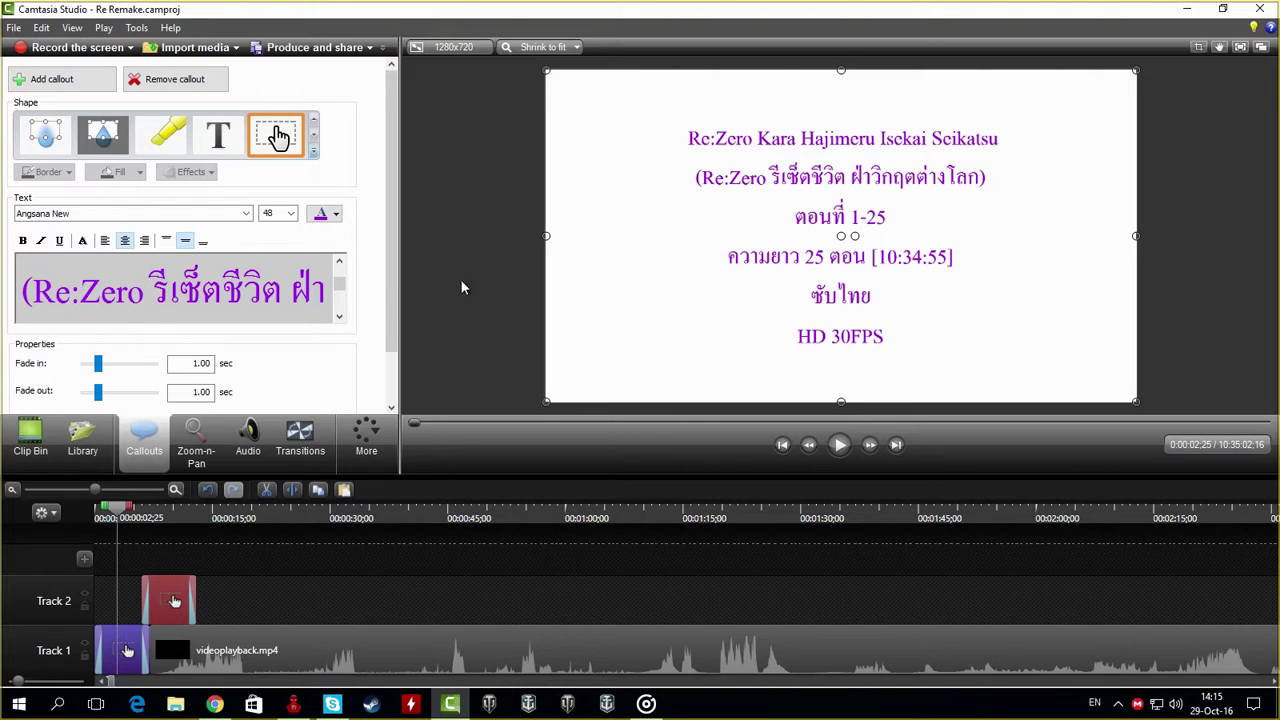
left_click_drag(343, 281, 341, 294)
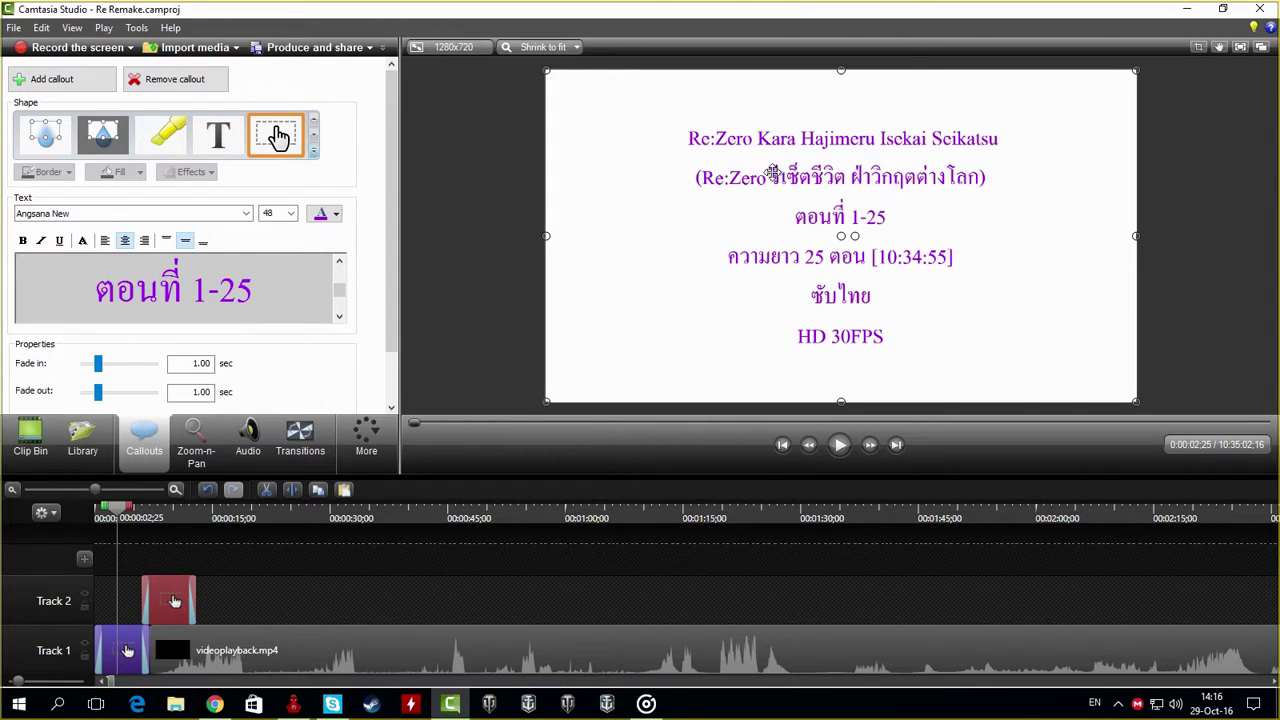
left_click_drag(92, 291, 268, 290)
key("BackSpace")
key("BackSpace")
left_click(1240, 286)
Set the closing callout's duration to 10 seconds and show the whole timeline
left_click_drag(110, 681, 1220, 686)
right_click(1179, 646)
left_click(1173, 630)
type("10")
key("Return")
right_click(340, 596)
left_click(392, 580)
key("Return")
left_click(13, 490)
left_click(13, 490)
left_click(1217, 591)
Start producing the project and display the Production Wizard's list of output presets
left_click(14, 28)
left_click(1257, 265)
left_click(1187, 9)
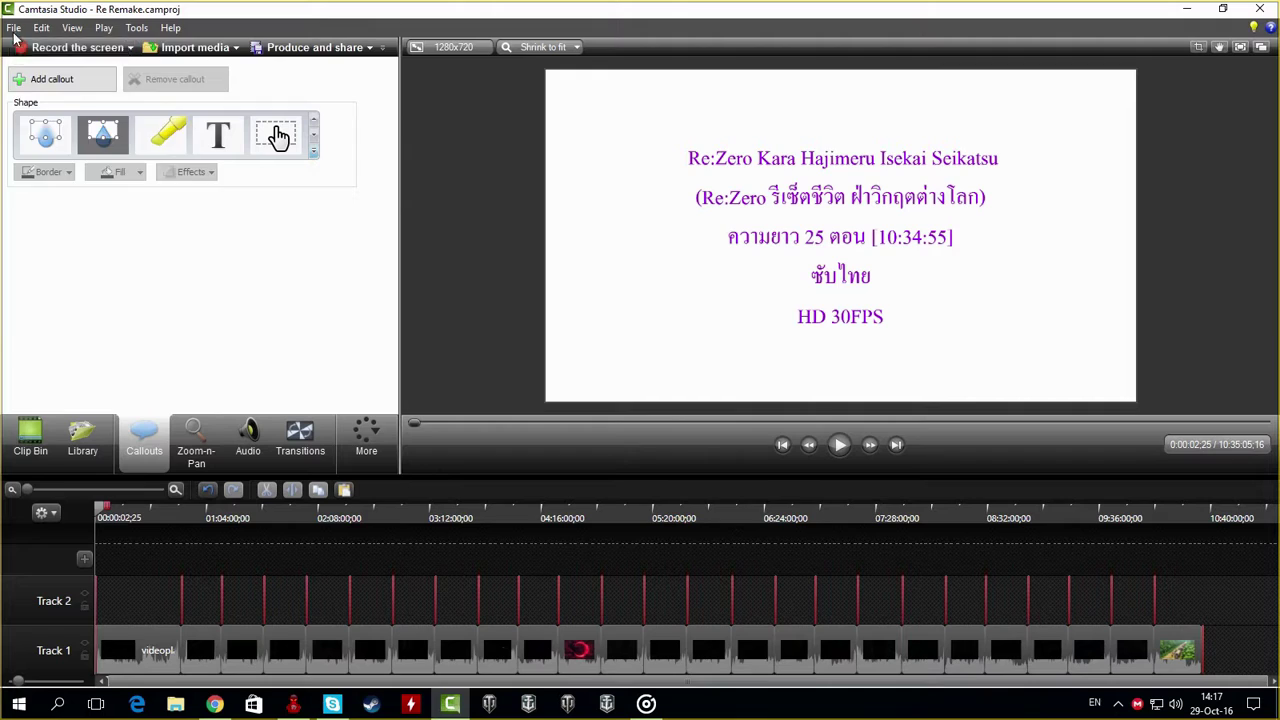
left_click(13, 27)
left_click(123, 163)
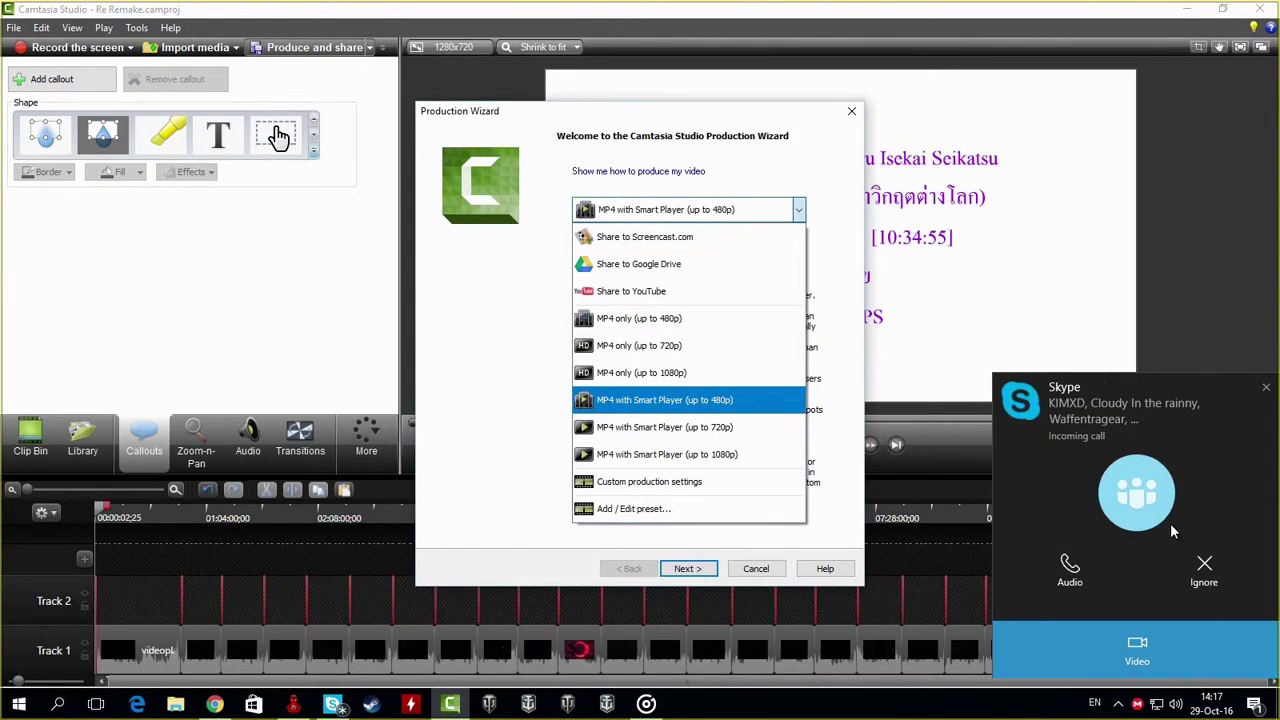
Answer the incoming Skype group call with audio and resume the call on hold
left_click(1070, 565)
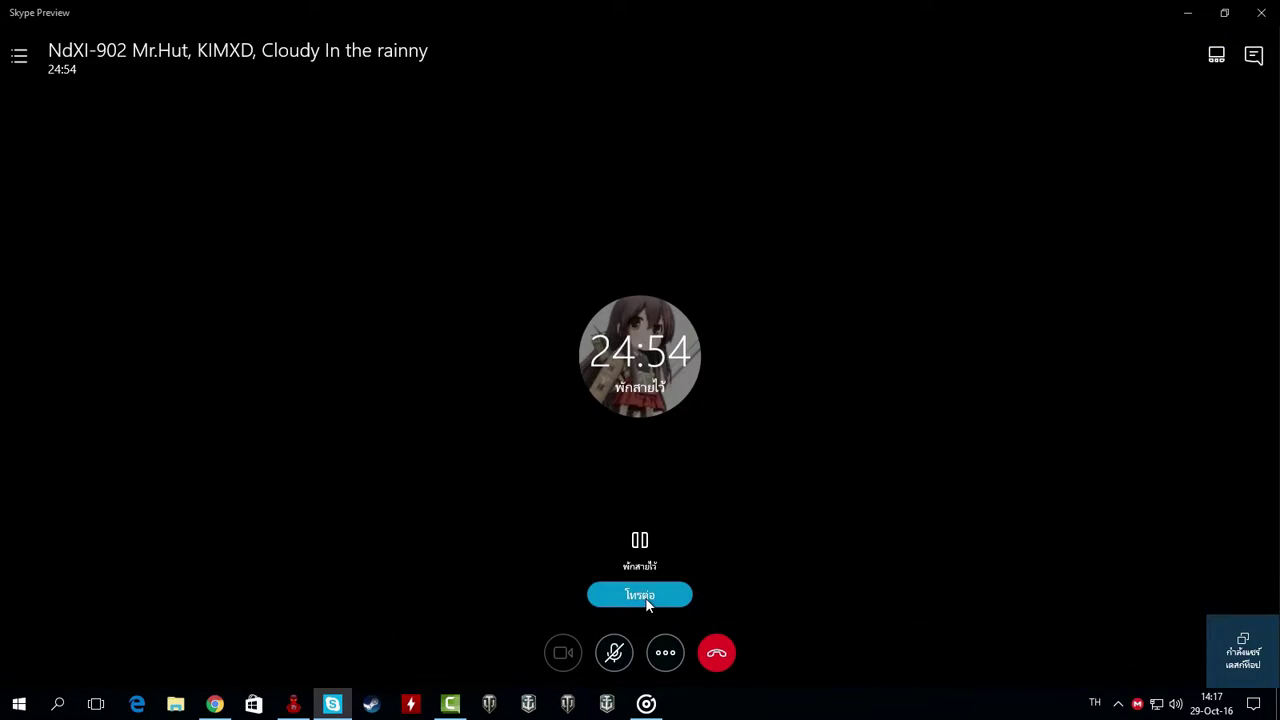
left_click(640, 595)
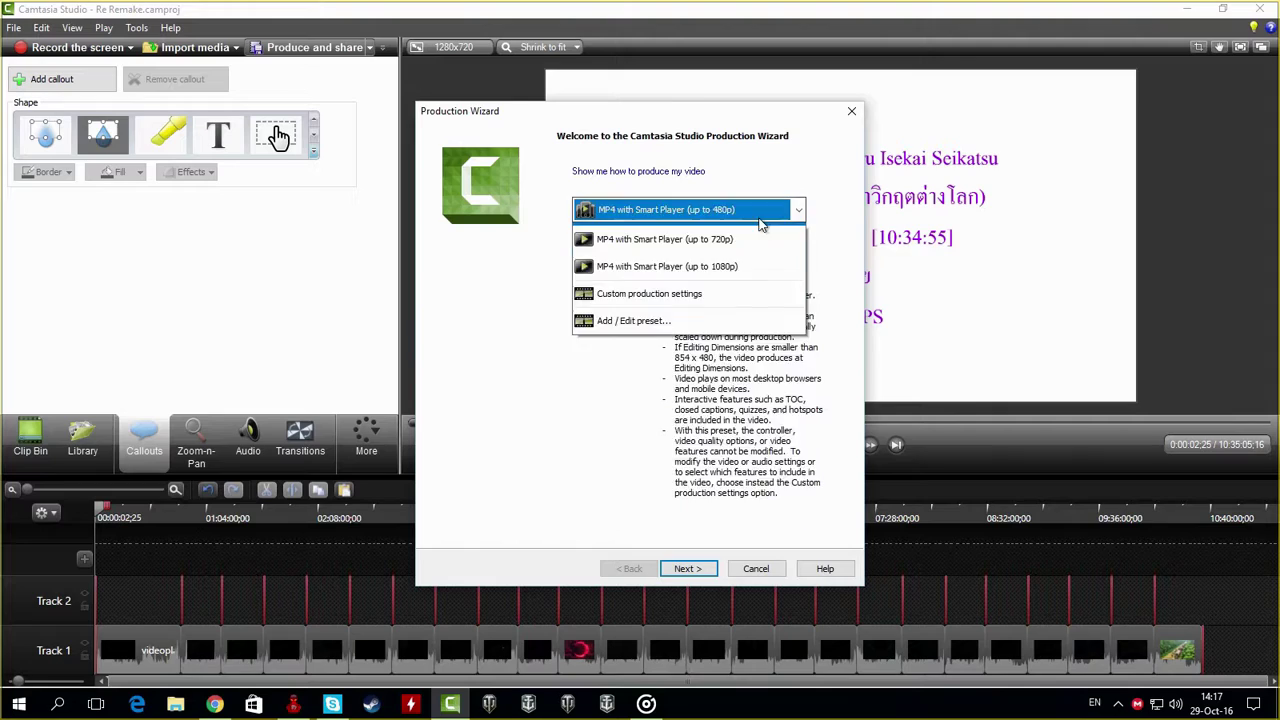
Choose MP4 with Smart Player (up to 1080p) and name the production ReZero Kara Hajimeru Isekai Seikatsu ซับไทย
left_click(762, 212)
left_click(683, 566)
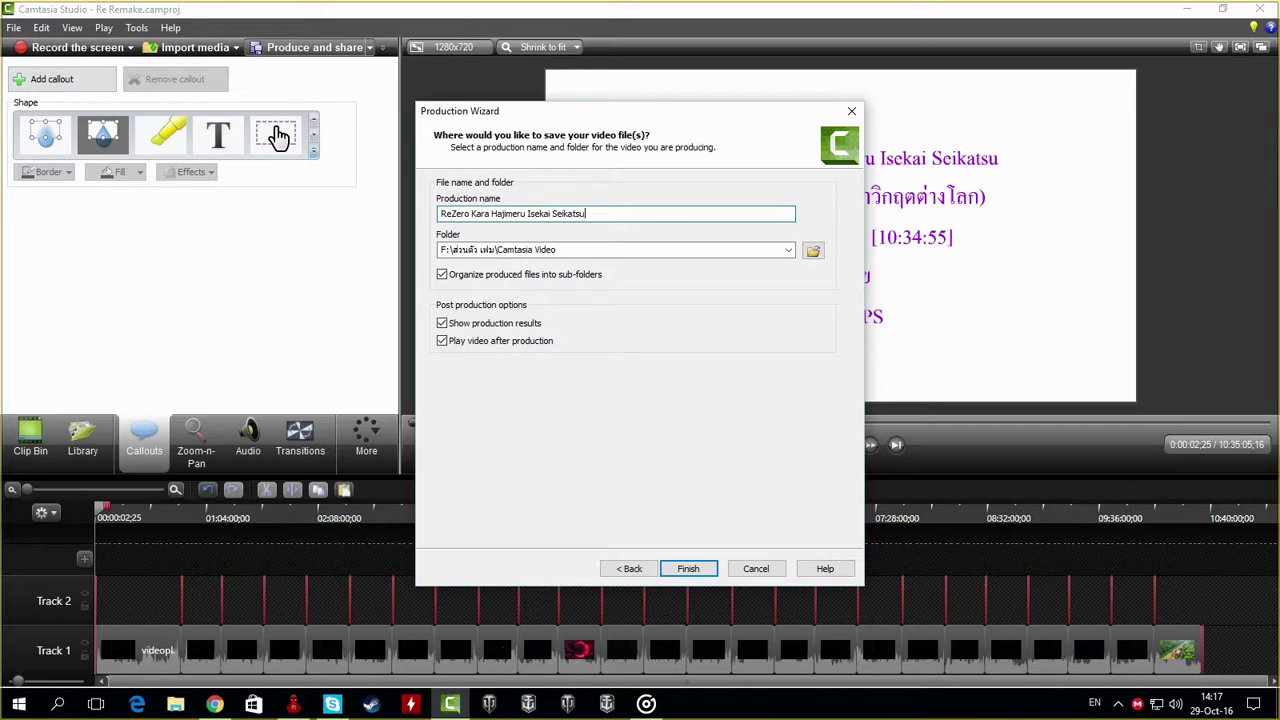
key("BackSpace")
type("บ")
left_click(918, 172)
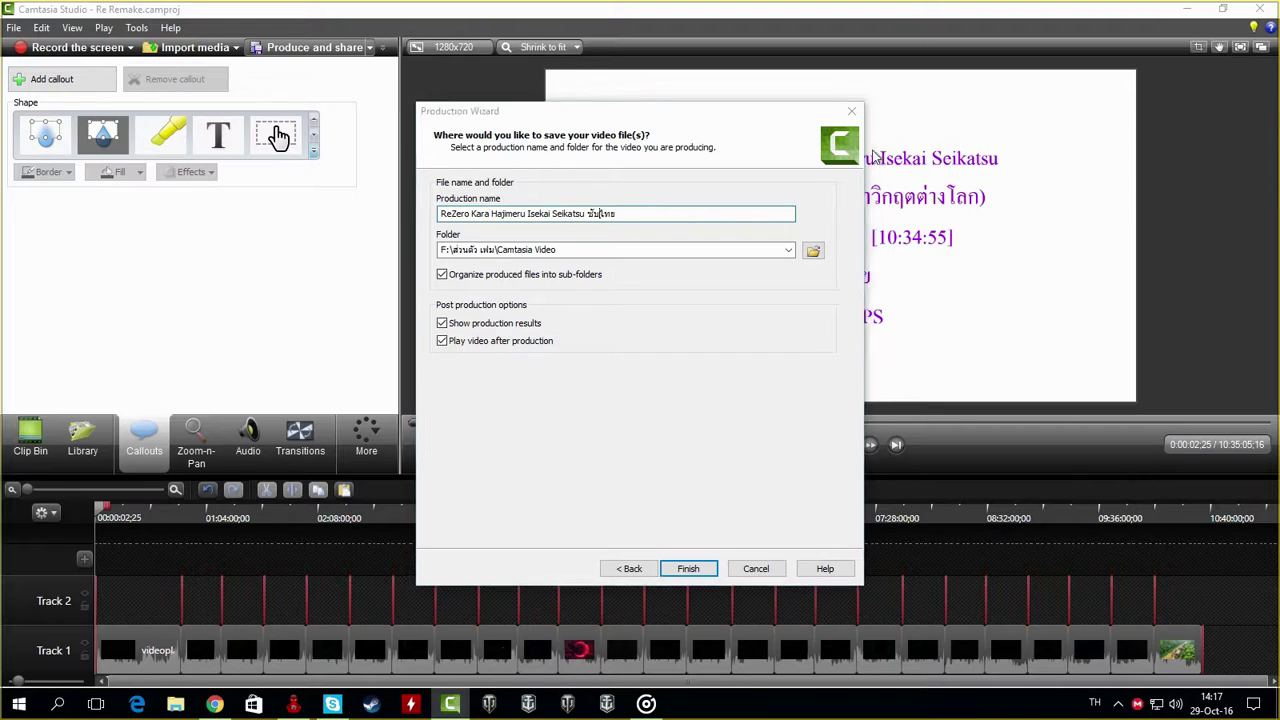
Copy the full production name and leave the Production Wizard
key("ctrl+a")
left_click(660, 217)
key("ctrl+a")
key("ctrl+c")
left_click(688, 568)
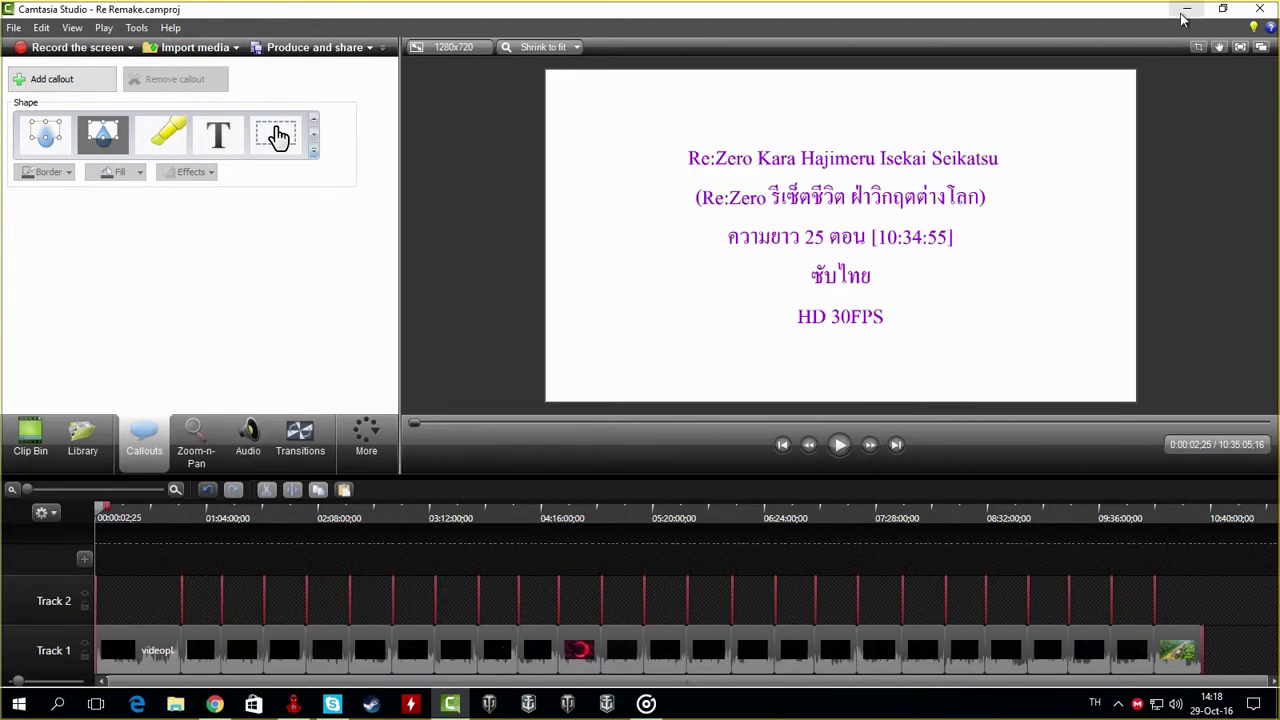
Rename the Camtasia project file on the desktop with the copied name ReZero Kara Hajimeru Isekai Seikatsu ซับไทย plus an ending beginning with R
left_click(1187, 9)
right_click(1246, 229)
left_click(1120, 550)
double_click(1272, 250)
key("ctrl+v")
double_click(1229, 247)
key("BackSpace")
key("grave")
key("Down")
key("Down")
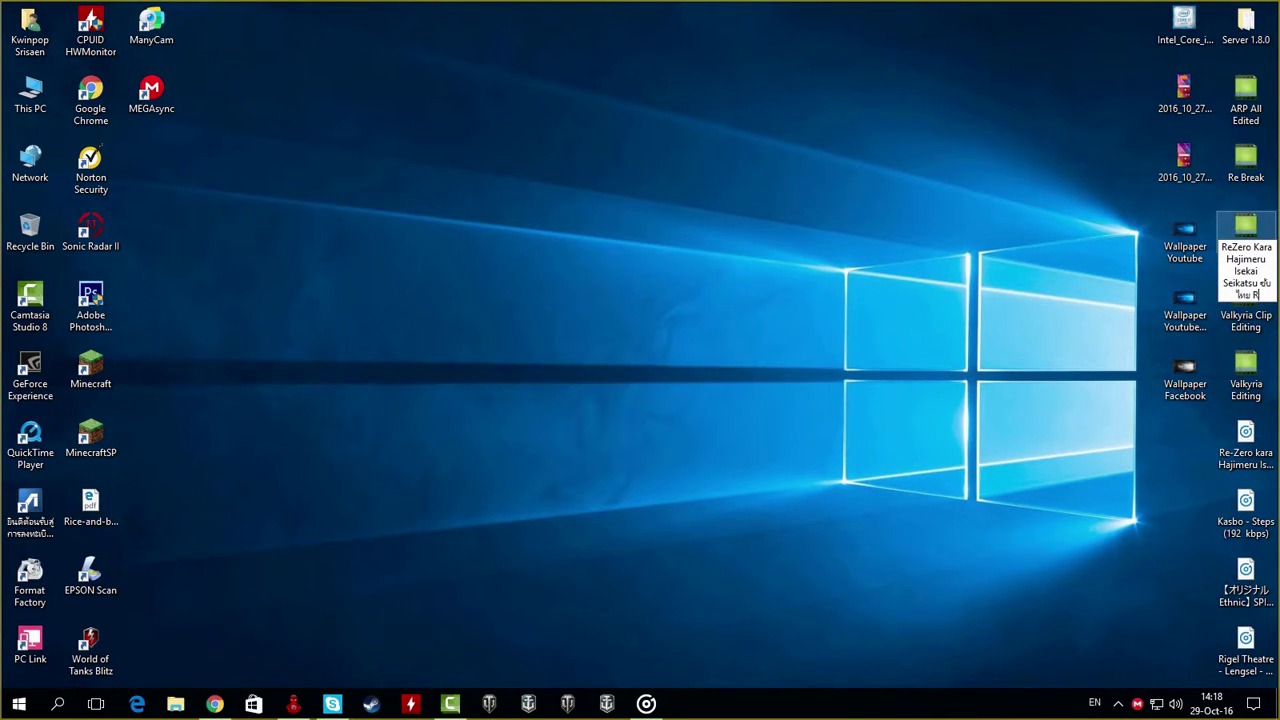
key("Return")
Switch back to Camtasia Studio, restart production and name it ReZero Kara Hajimeru Isekai Seikatsu ตอนที่ 1-25 ซับไทย, inserting รวม
left_click(450, 703)
left_click(314, 47)
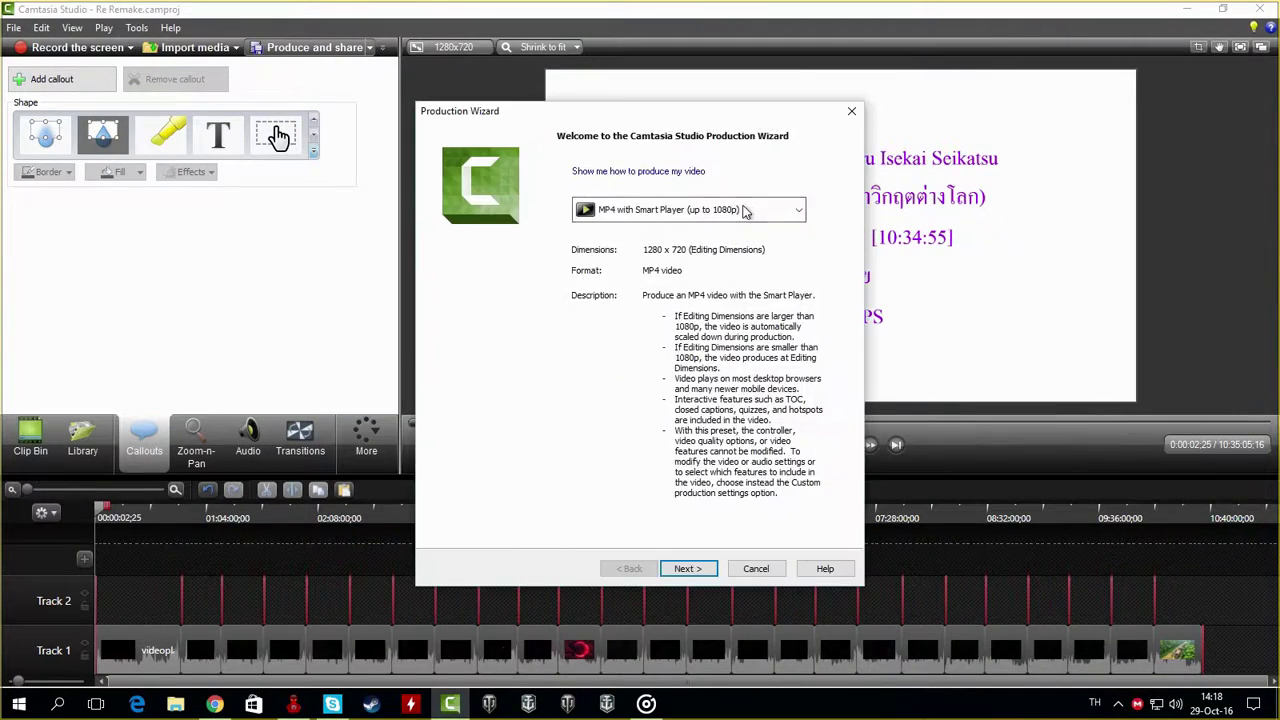
left_click(686, 568)
type("ReZero Kara")
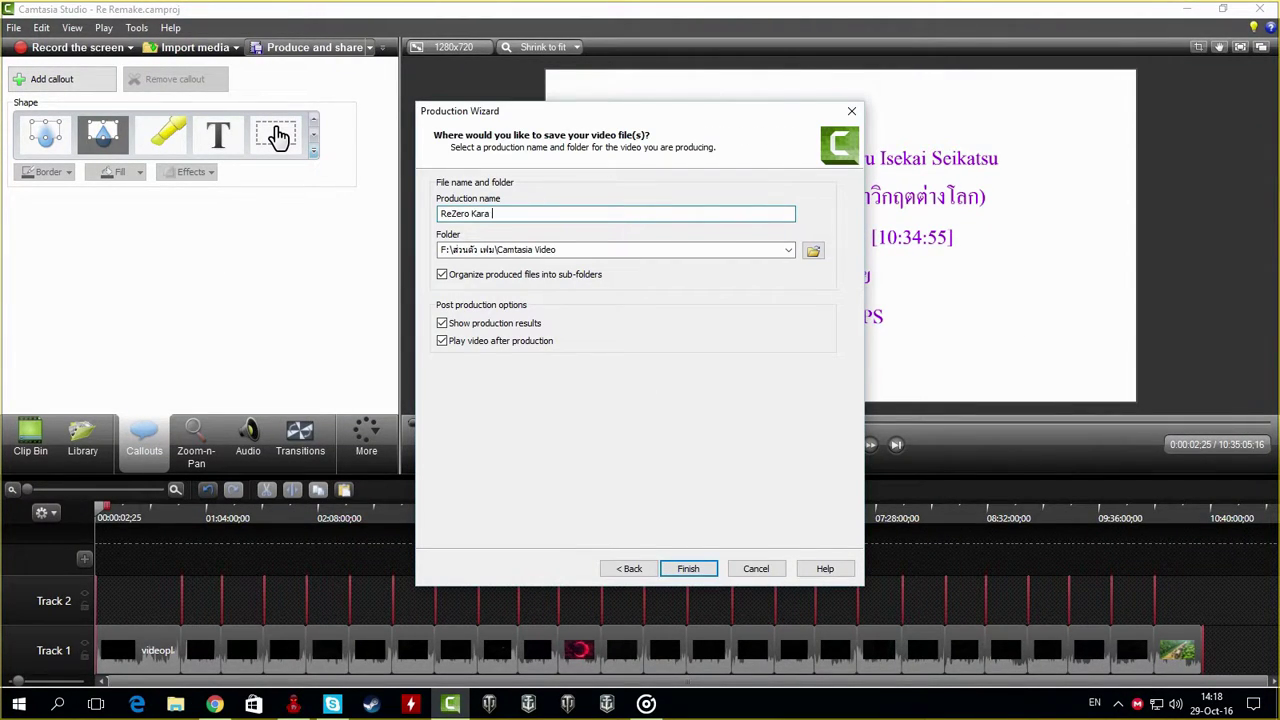
type(" Hajimeru Isekai Seikatsu ตอนที่ 1-25 ซับไทย")
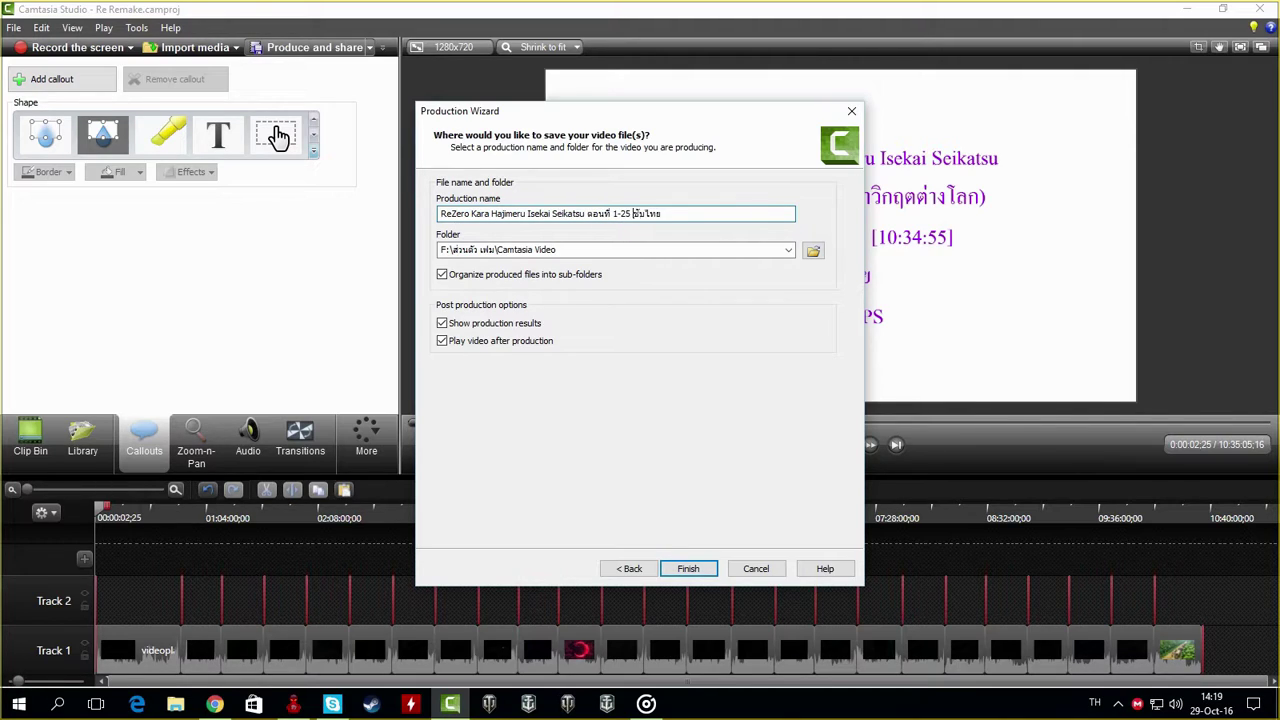
type("รวม")
key("End")
Choose the output folder for the produced video and start rendering
left_click(812, 251)
double_click(600, 268)
double_click(675, 255)
left_click(920, 479)
left_click(688, 568)
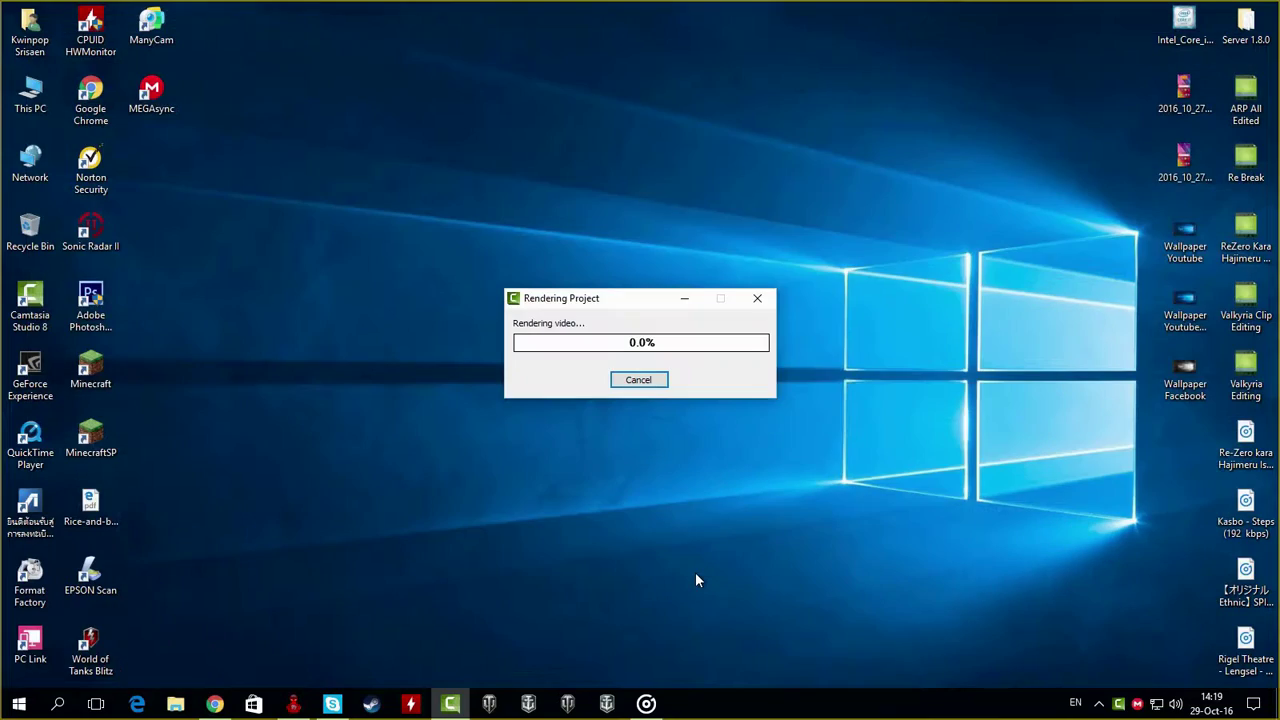
Show CPU performance in Task Manager and arrange its window above the rendering progress window
left_click(667, 178)
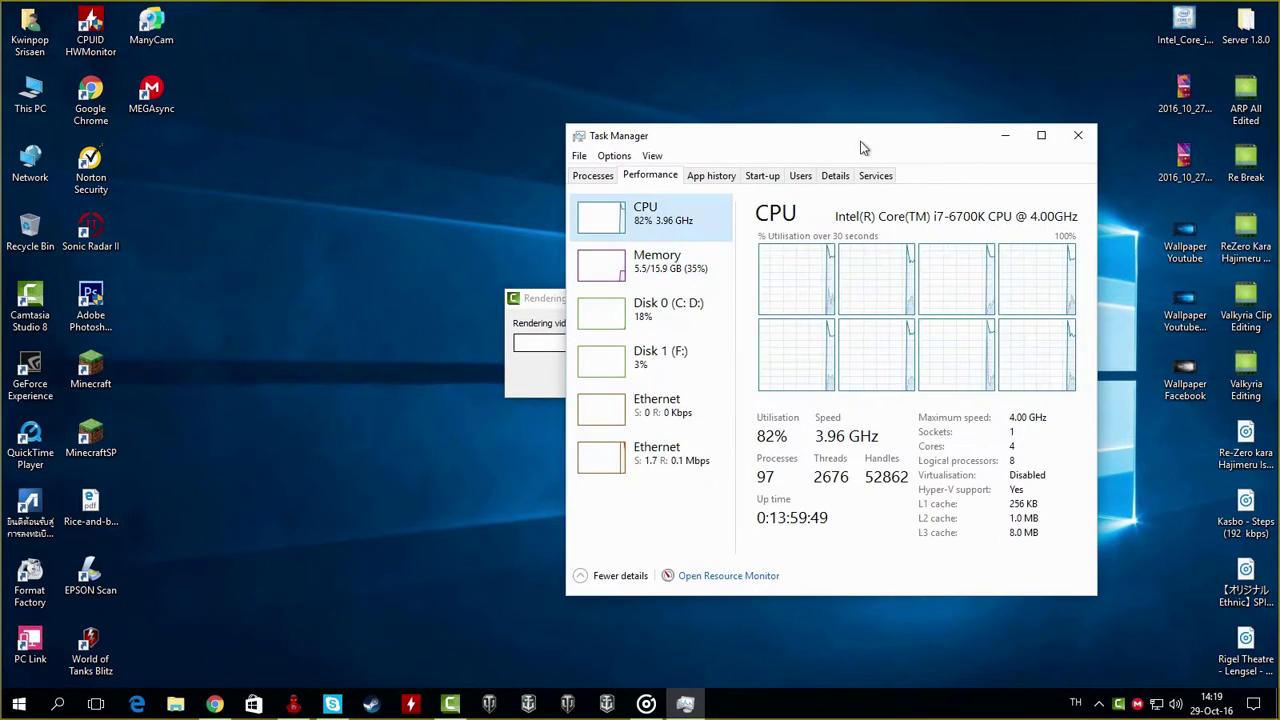
left_click_drag(863, 134, 974, 37)
left_click_drag(630, 303, 931, 550)
left_click_drag(987, 42, 911, 42)
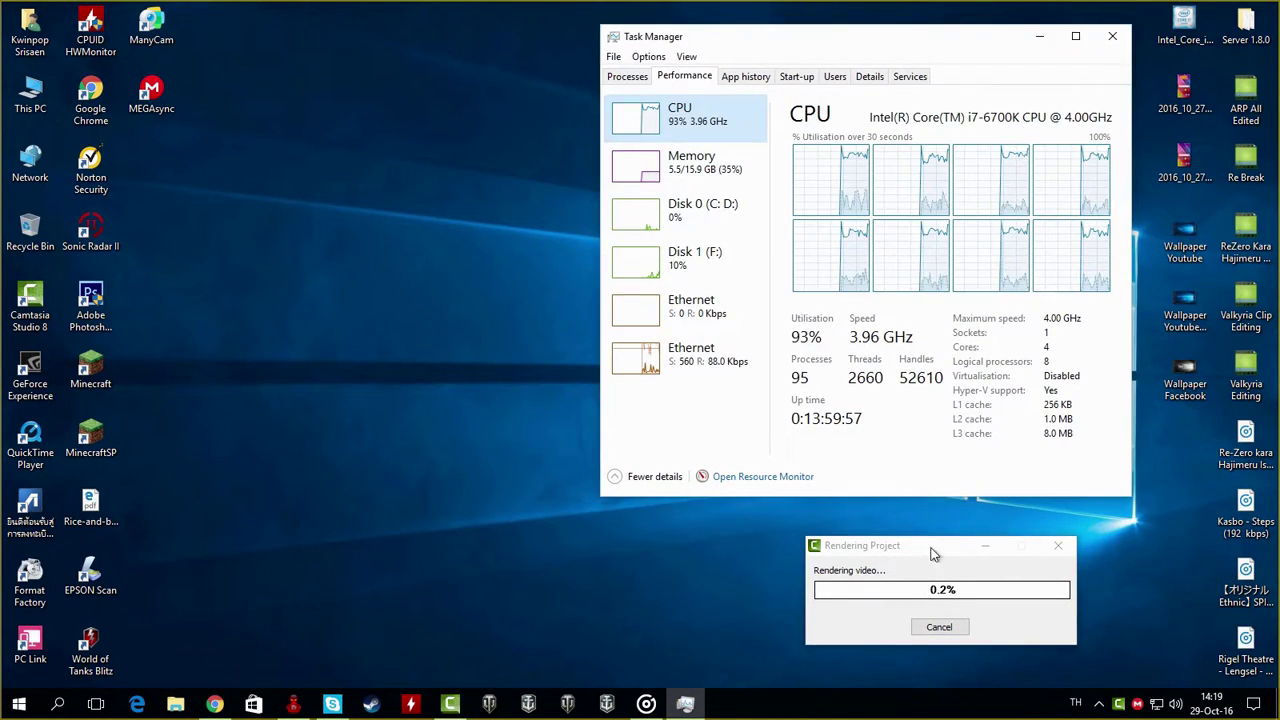
Open CPUID HWMonitor and place it beside Task Manager to monitor temperatures during rendering
left_click_drag(925, 546, 868, 548)
left_click(411, 704)
left_click_drag(476, 92, 400, 37)
left_click(854, 559)
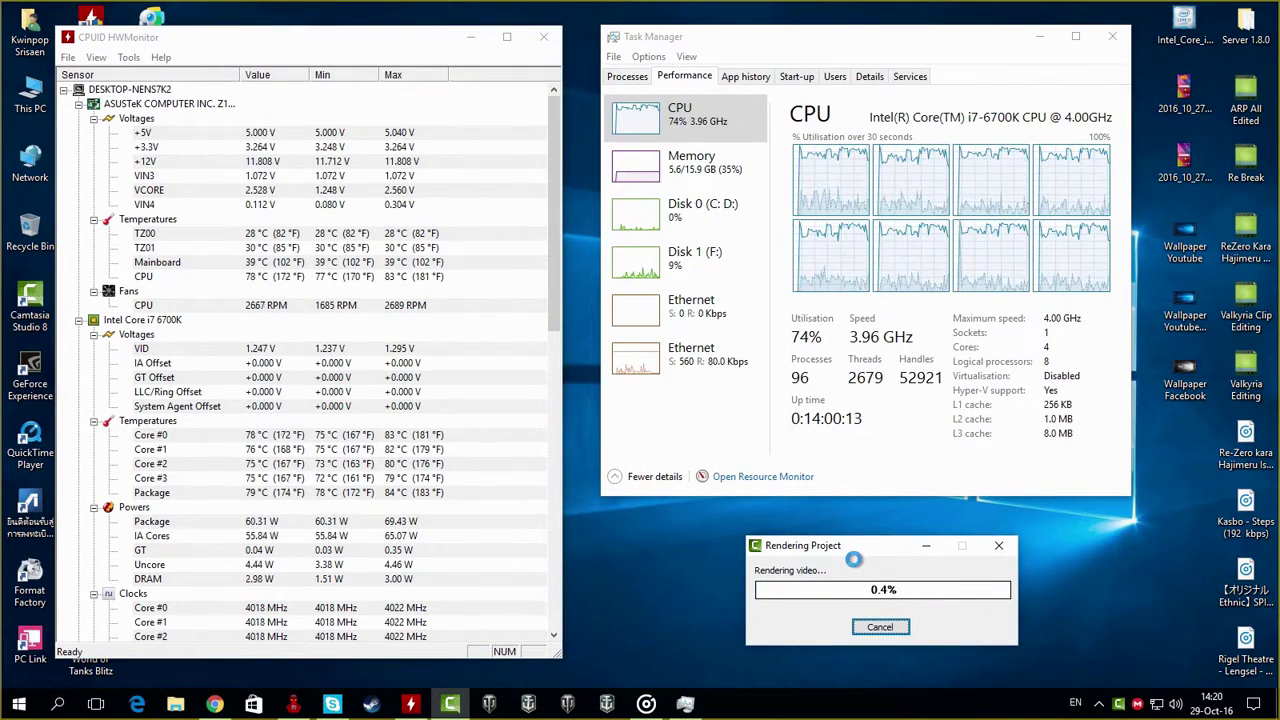